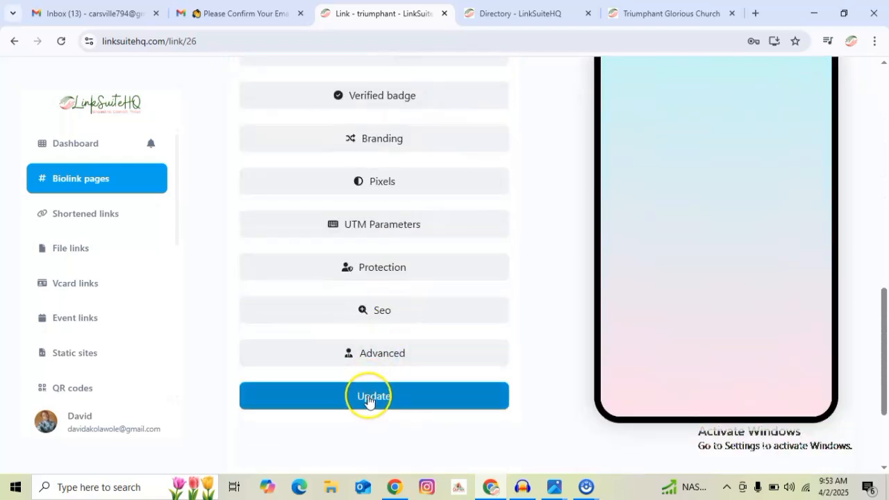
Save the triumphant biolink page with the Tokyo theme and open its customization settings.
click(369, 398)
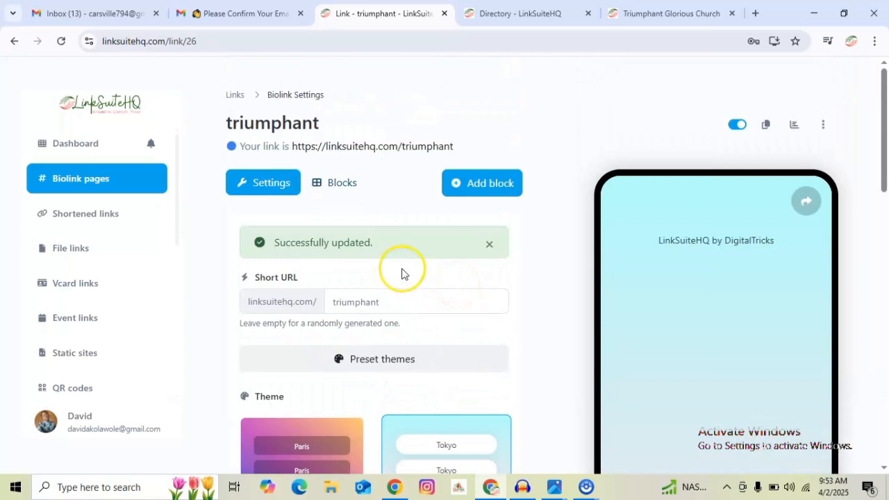
scroll(458, 304, down, 4)
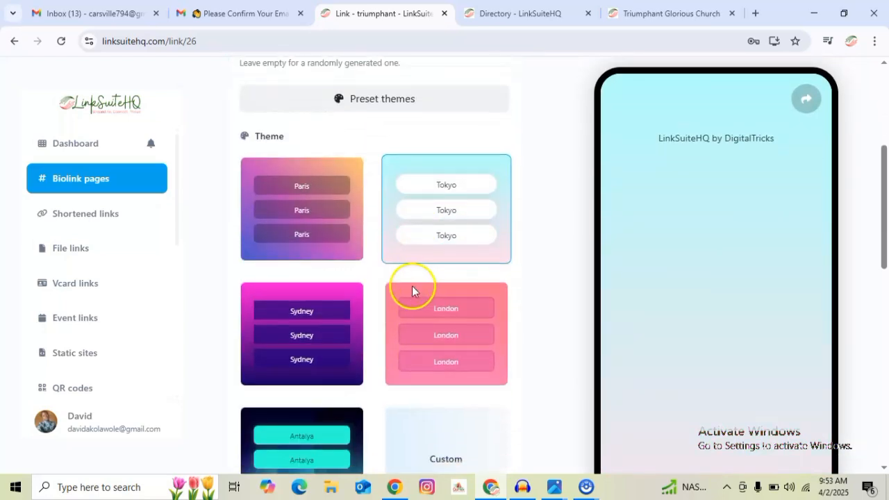
scroll(410, 295, down, 4)
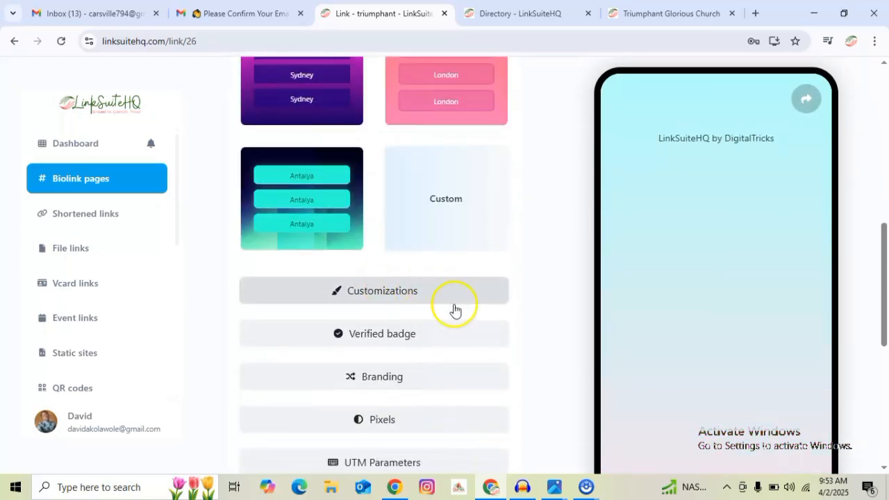
click(374, 296)
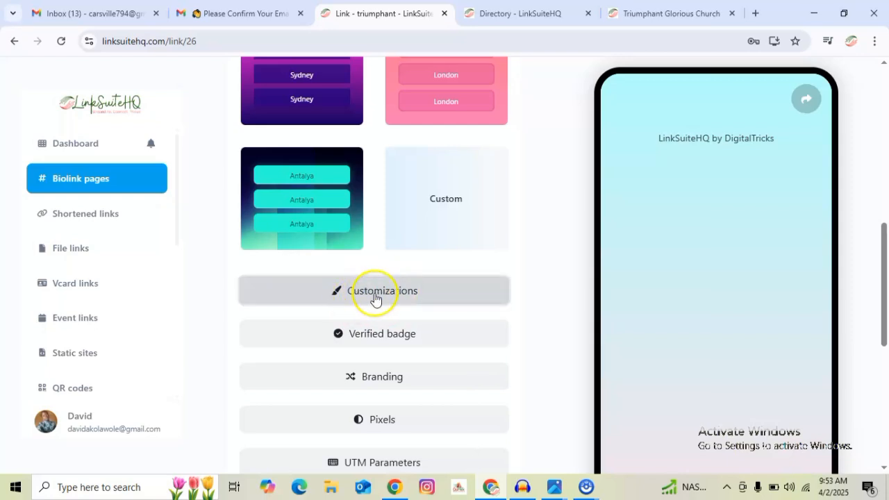
click(363, 298)
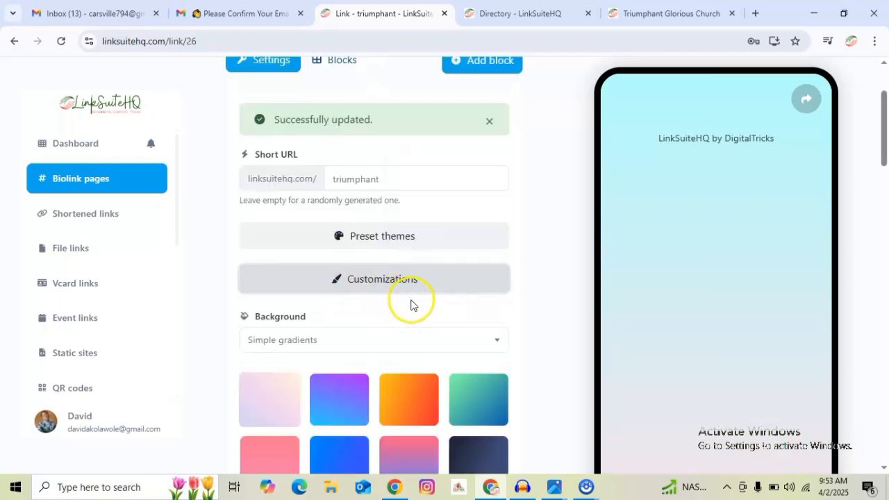
Place the Triumphant Glorious Church page beside the biolink editor and review its layout as a reference.
click(511, 12)
click(674, 14)
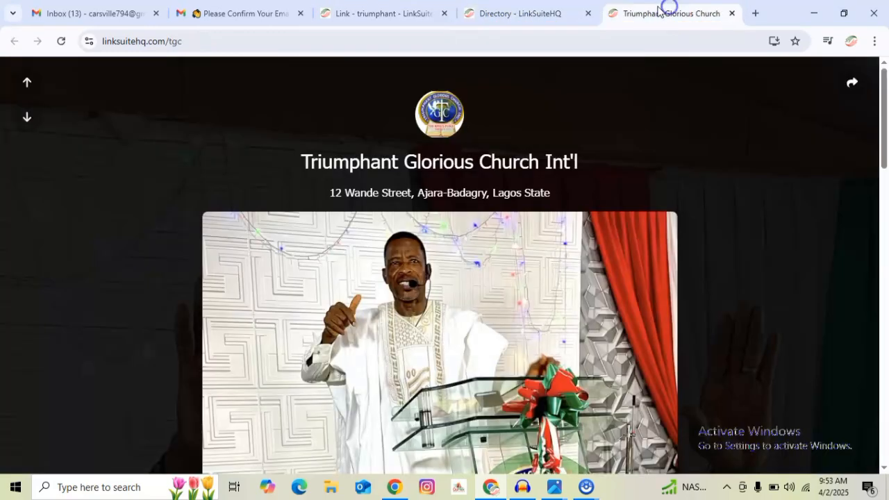
drag(613, 13, 508, 14)
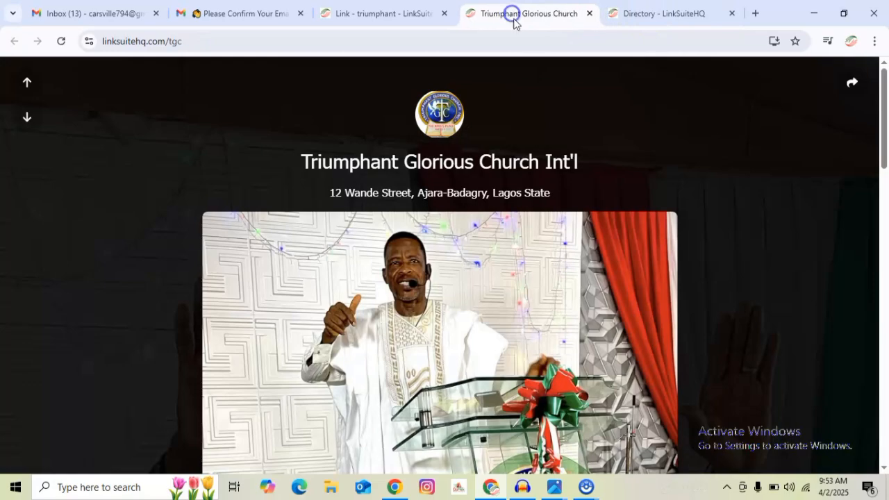
scroll(310, 192, down, 5)
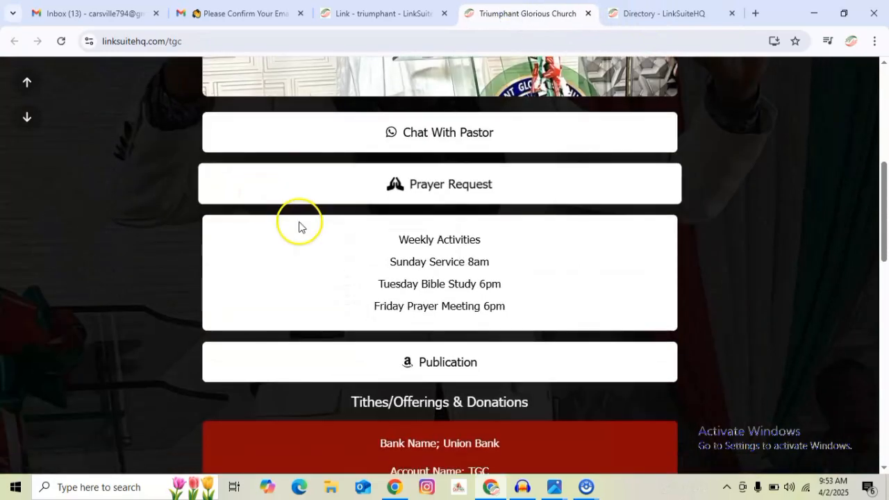
scroll(298, 224, up, 5)
click(366, 8)
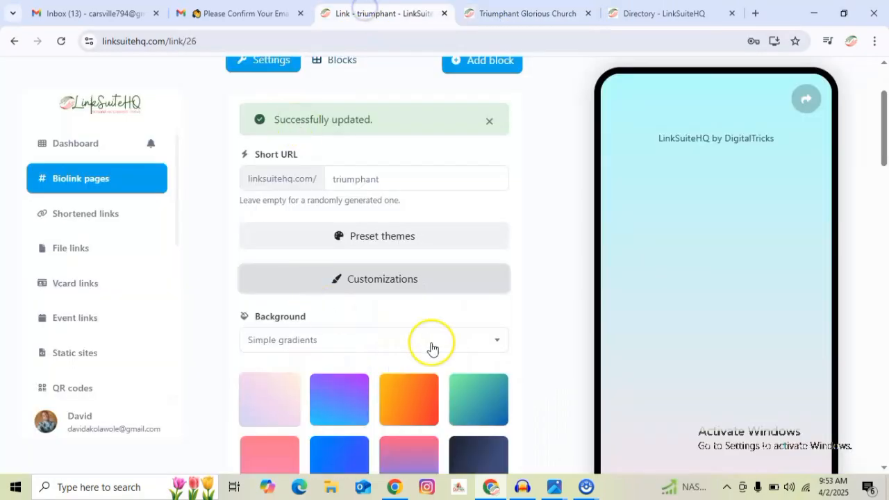
scroll(501, 223, down, 2)
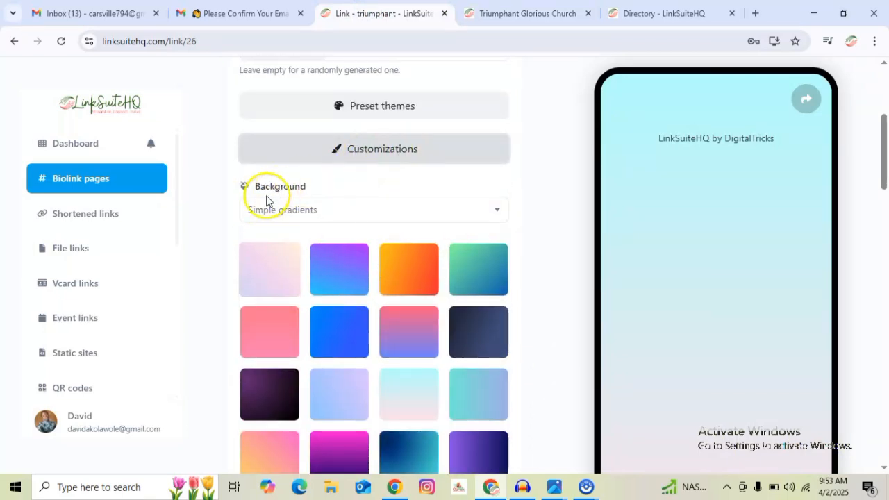
click(347, 209)
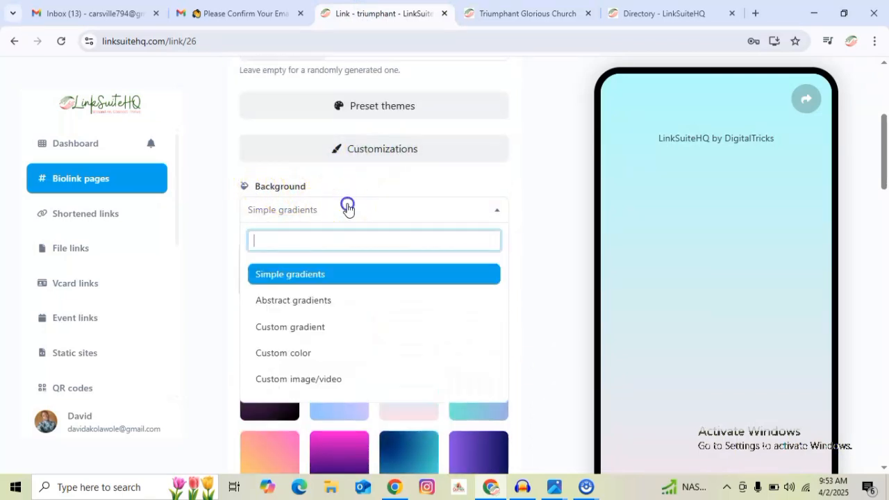
click(313, 383)
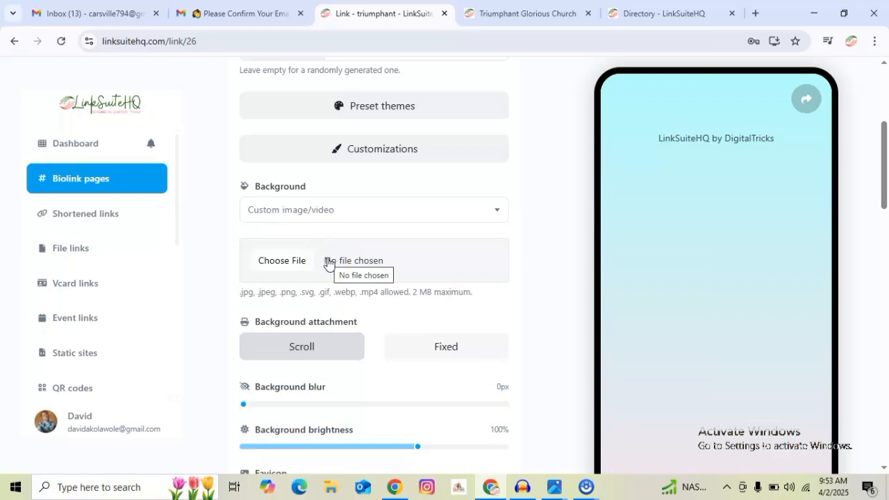
click(270, 263)
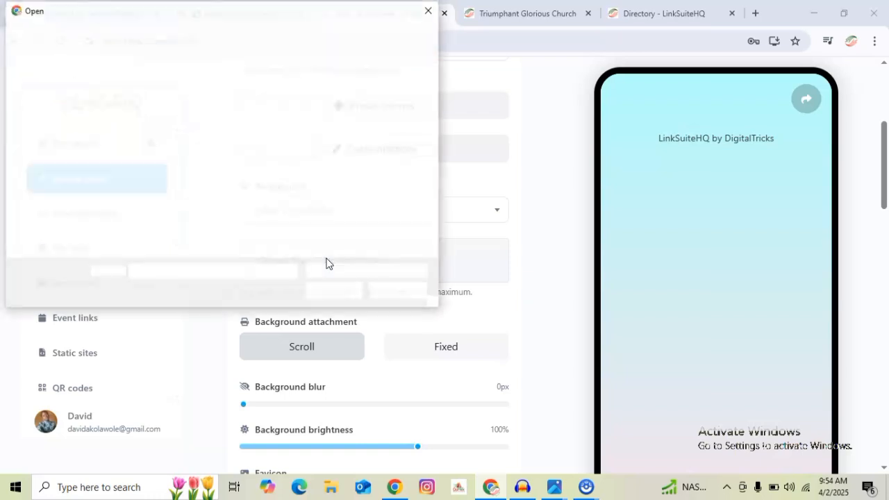
click(155, 155)
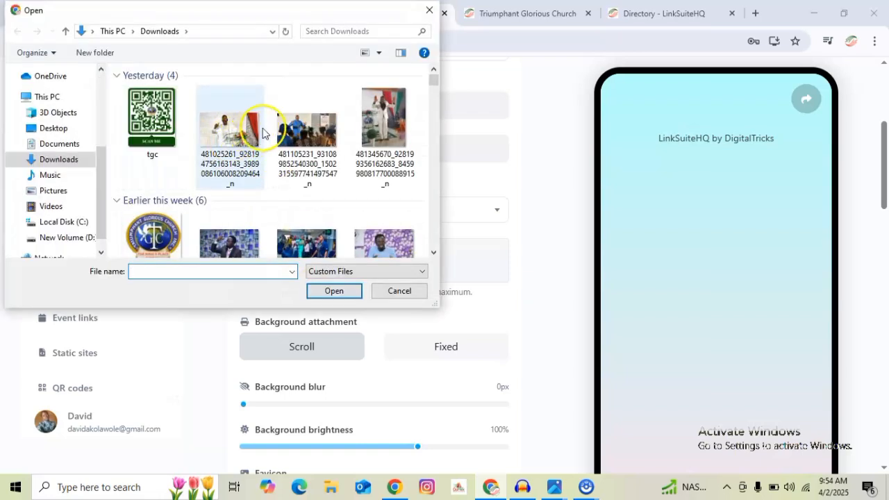
click(381, 116)
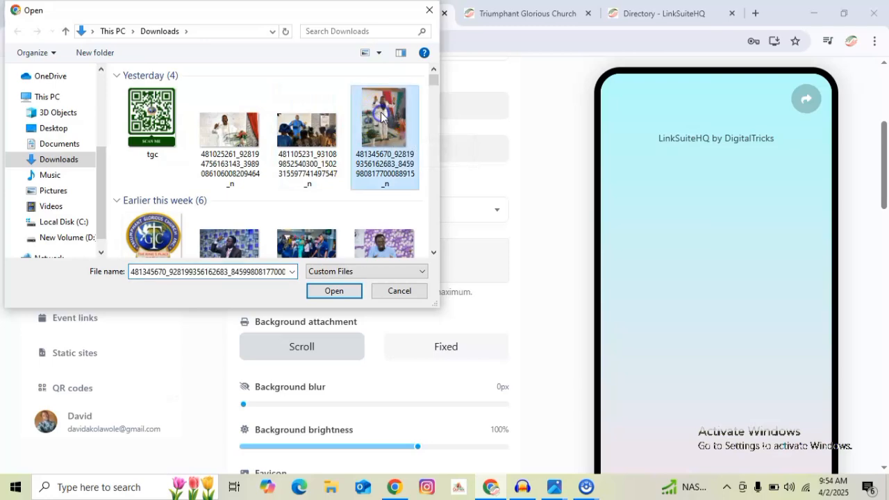
click(334, 293)
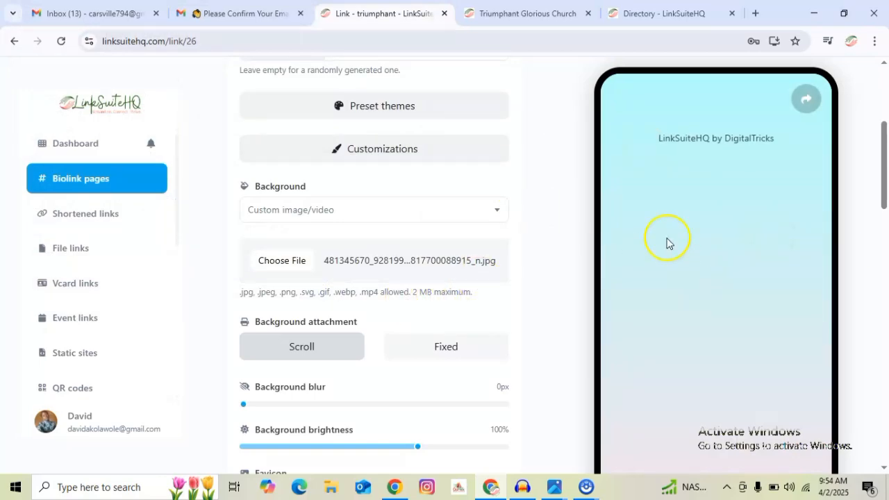
scroll(354, 323, down, 10)
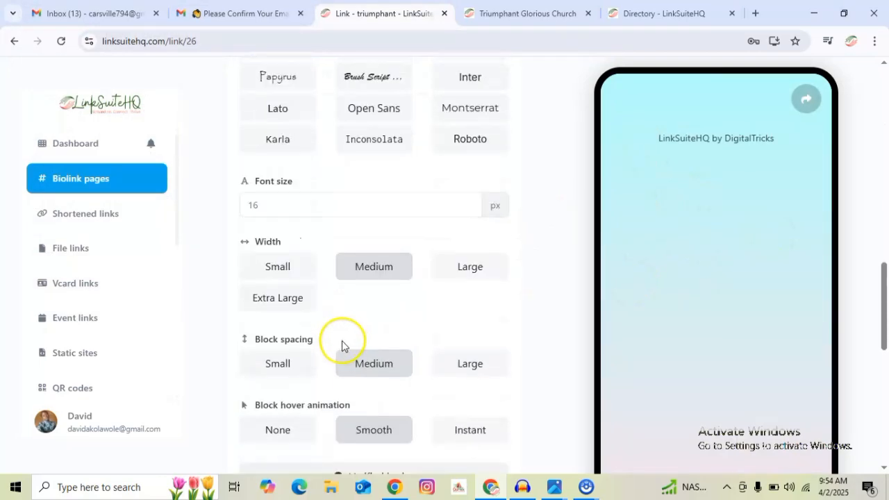
scroll(340, 348, down, 5)
click(366, 407)
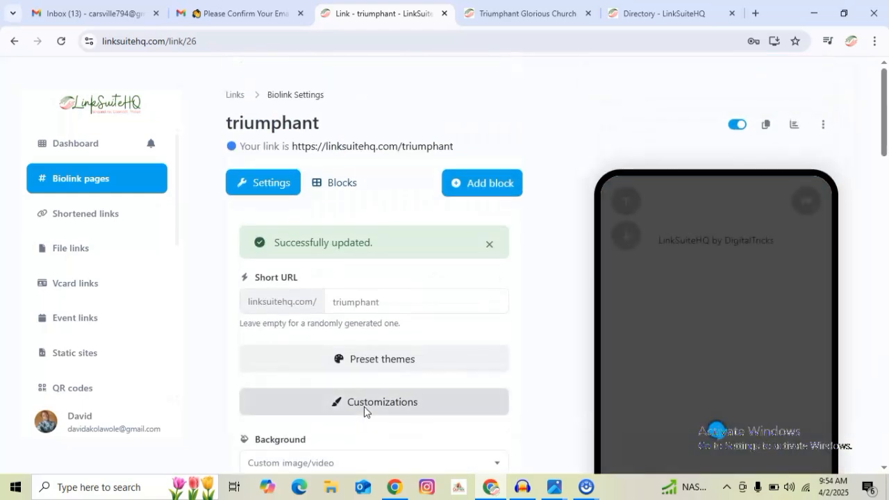
Reduce the background brightness to 28%.
scroll(375, 389, down, 2)
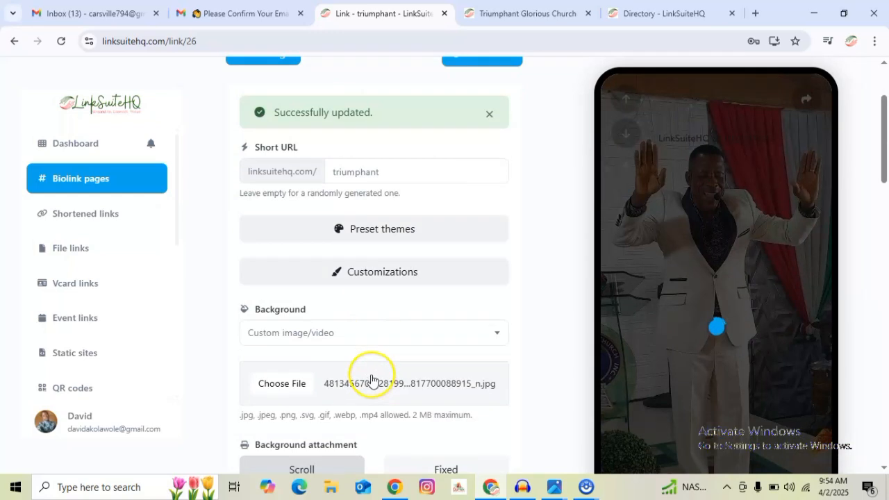
scroll(372, 378, down, 3)
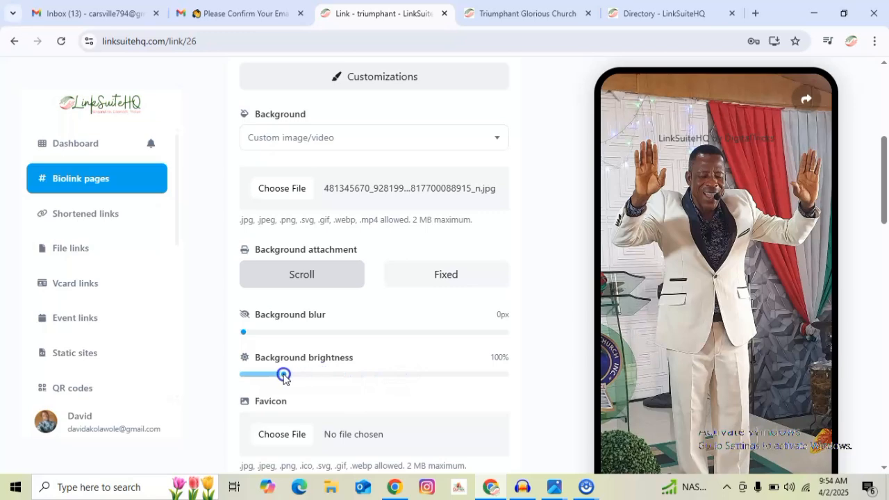
drag(279, 376, 279, 376)
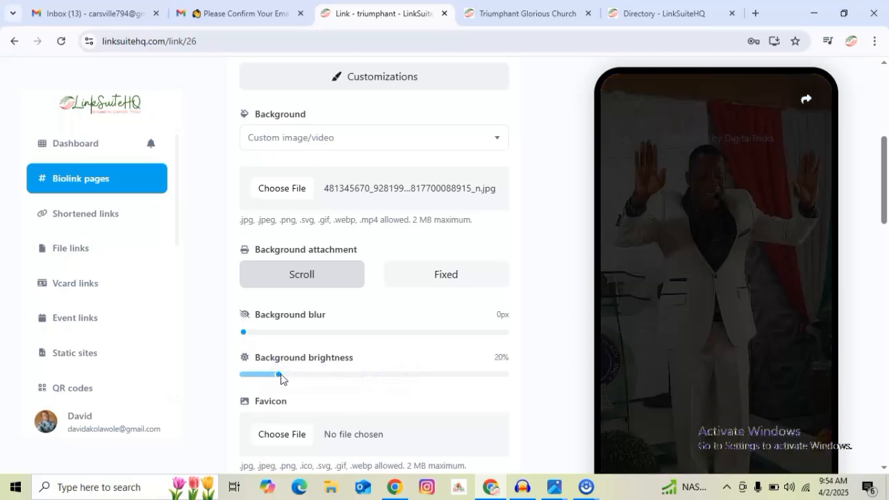
drag(294, 379, 294, 378)
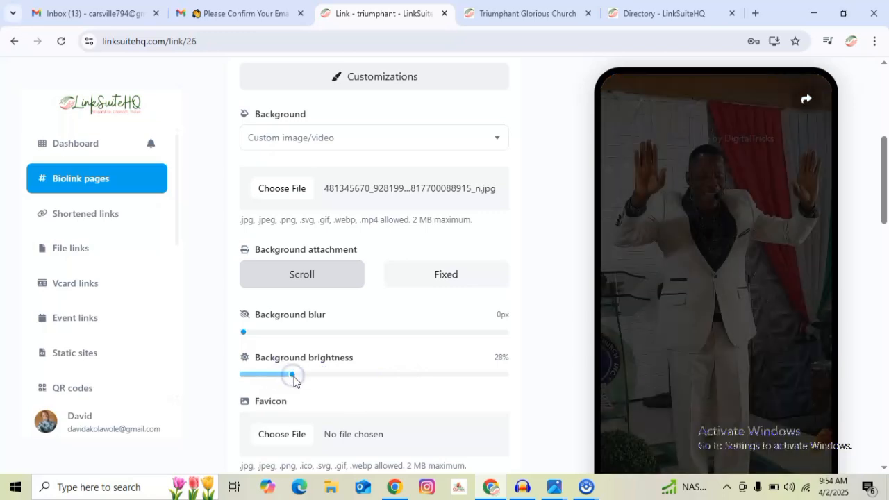
Set the biolink page's font to Tahoma.
scroll(447, 337, down, 3)
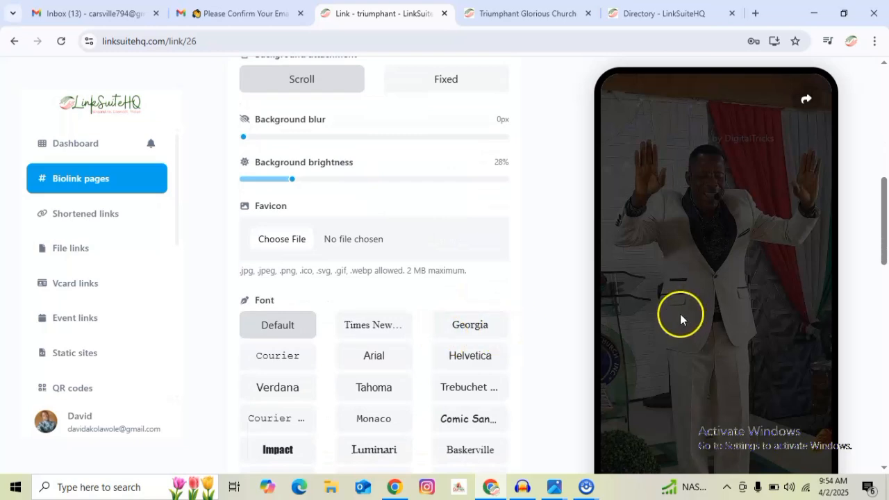
scroll(667, 319, down, 3)
scroll(444, 323, up, 4)
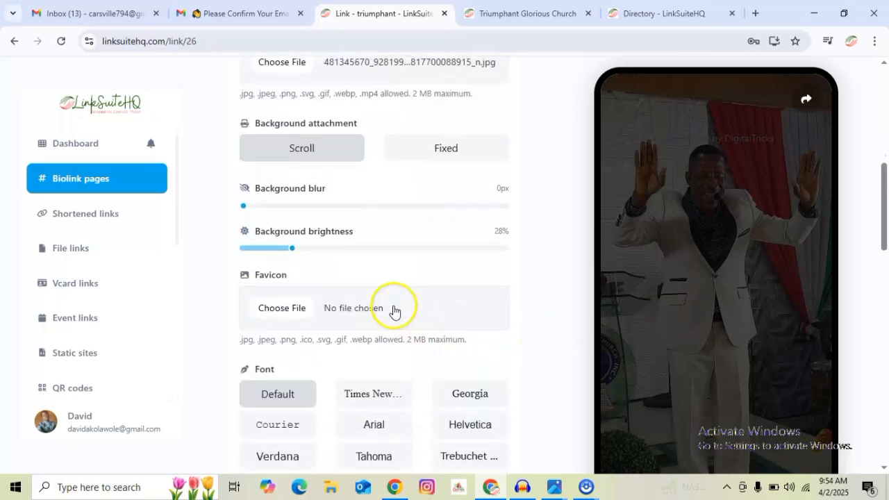
scroll(399, 309, up, 6)
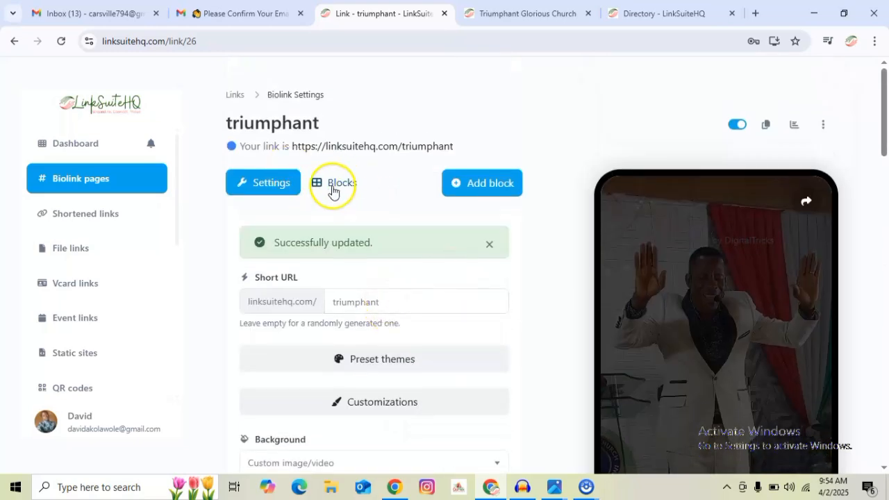
scroll(430, 312, down, 5)
scroll(375, 310, down, 5)
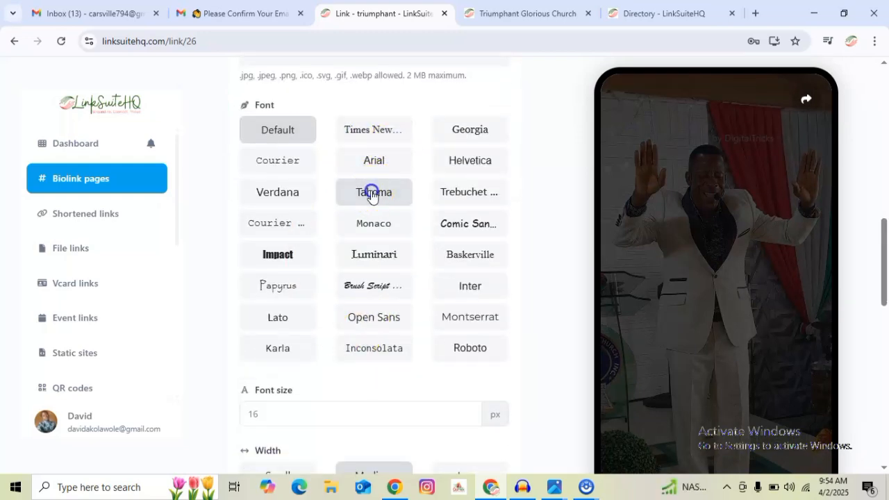
click(372, 195)
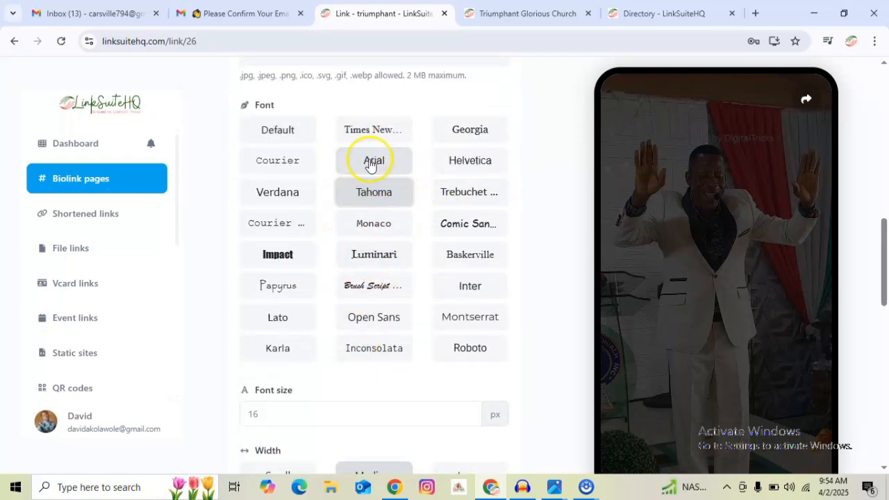
Start a new Avatar block for the page and choose download (2).jpg from Downloads as its image.
scroll(383, 244, up, 10)
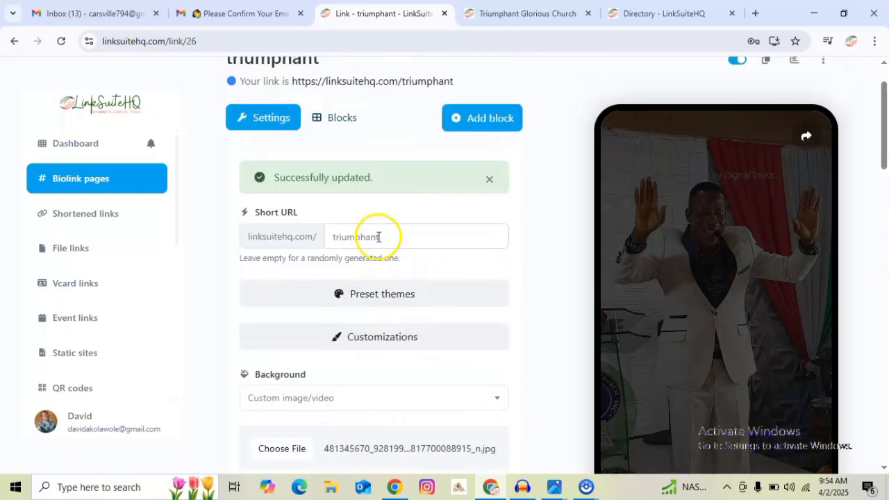
click(336, 118)
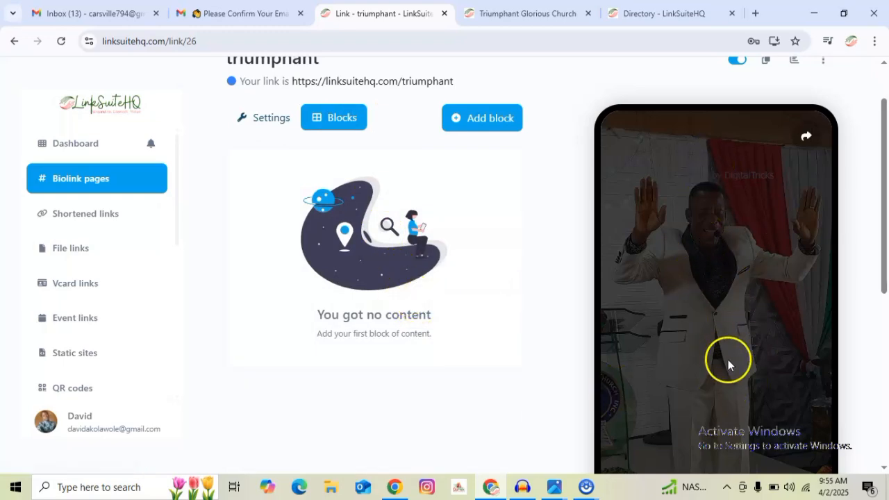
scroll(709, 257, down, 4)
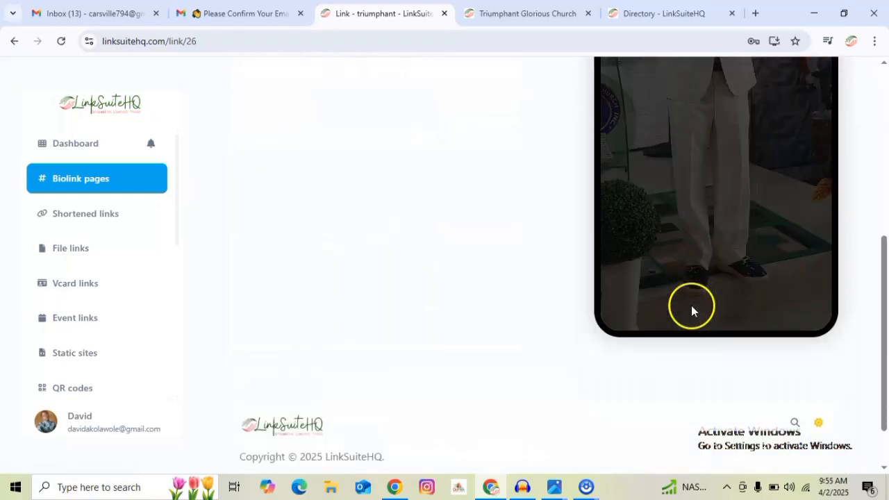
scroll(691, 306, up, 5)
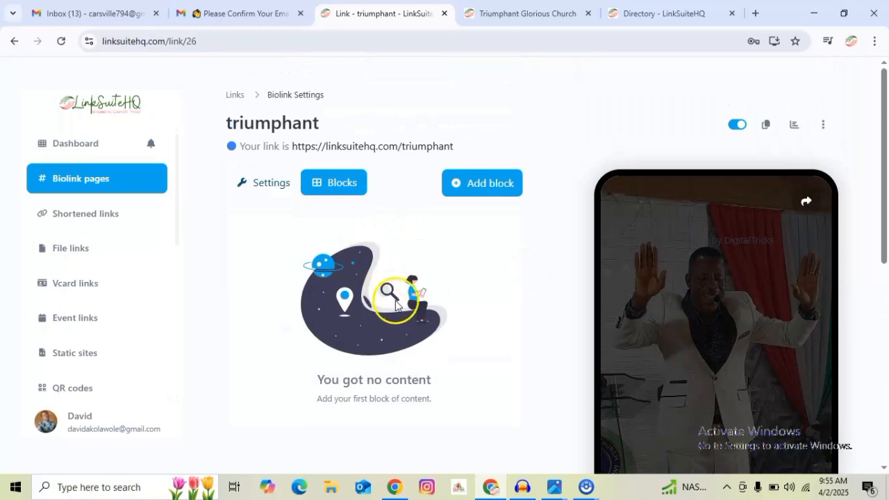
click(477, 184)
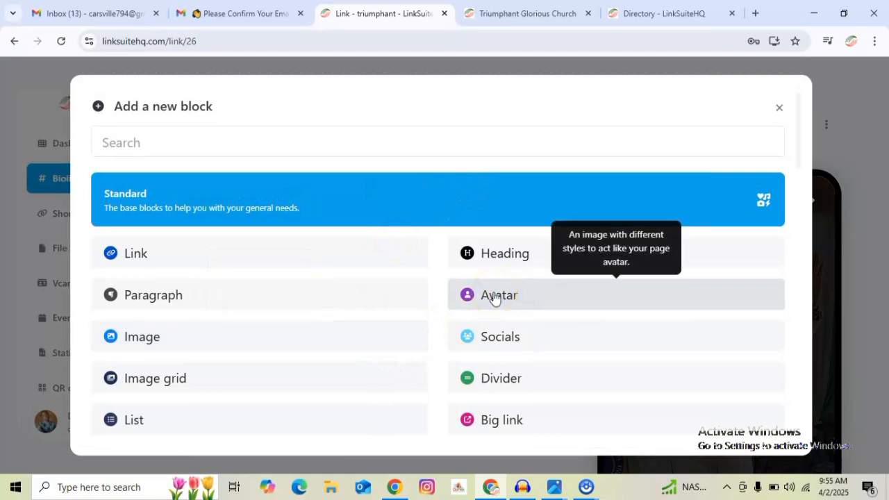
click(475, 297)
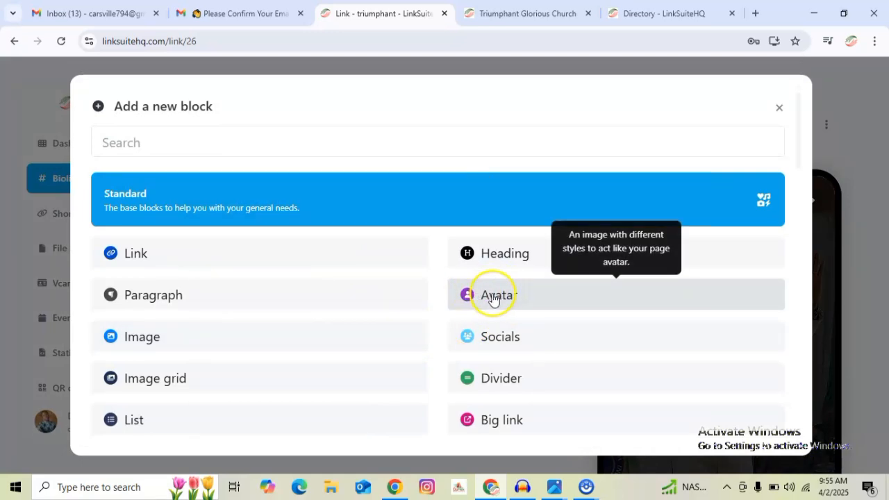
click(489, 297)
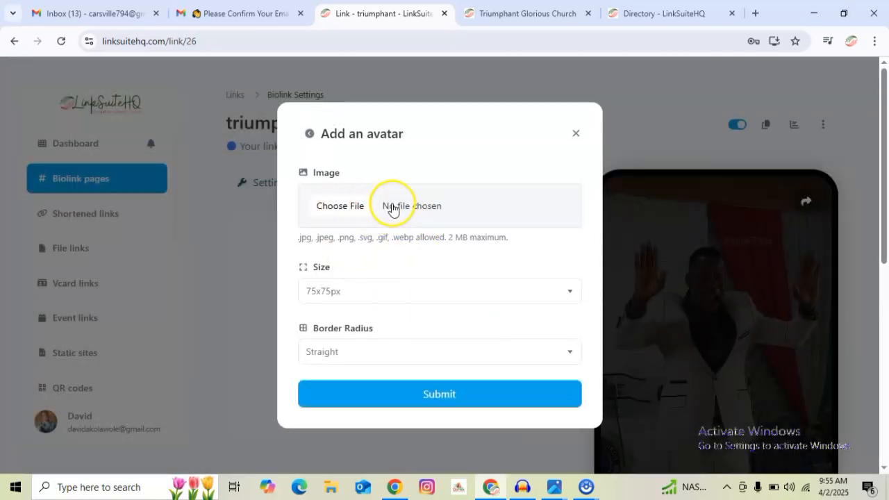
click(392, 210)
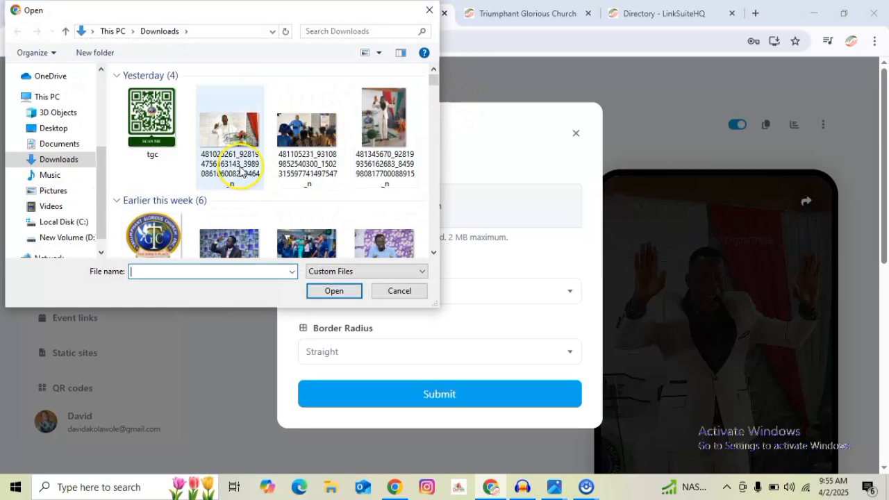
click(150, 236)
click(333, 291)
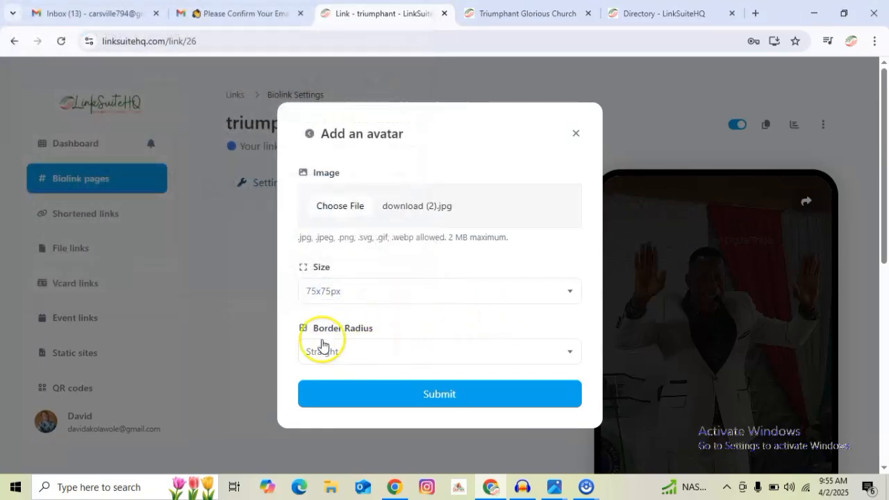
Set the avatar's border radius to Round, submit the block, and check it in the preview.
click(375, 354)
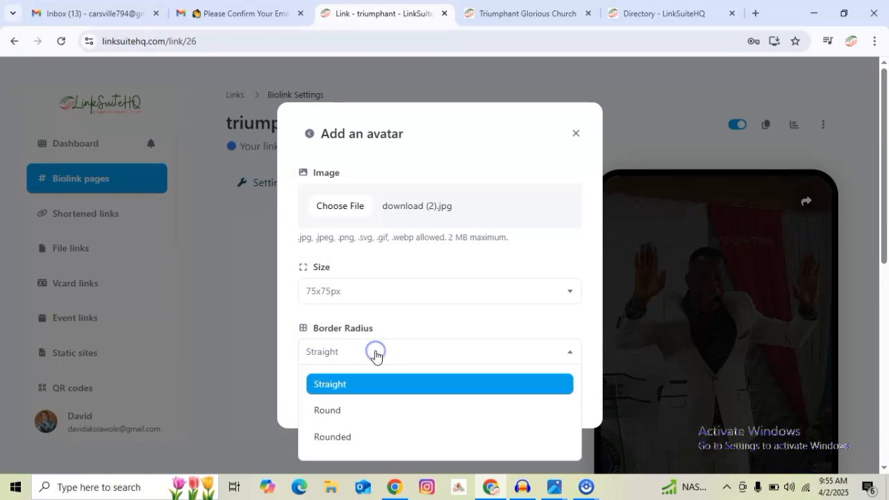
click(343, 411)
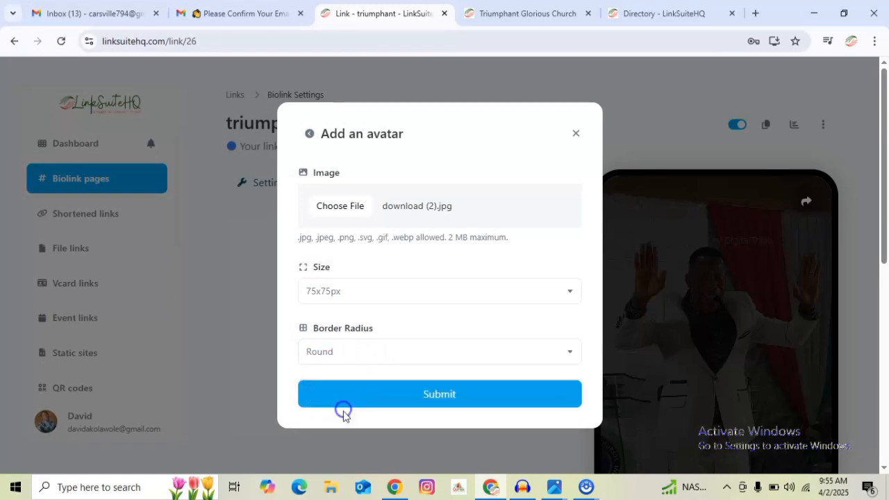
click(434, 395)
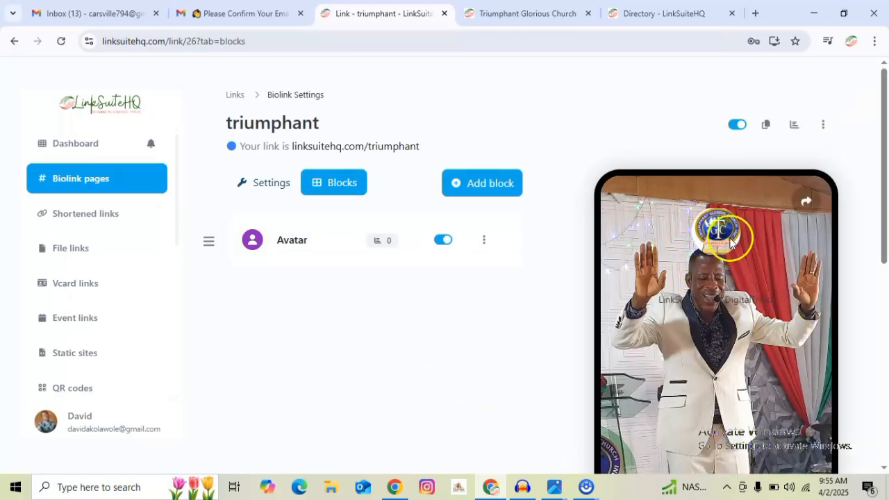
scroll(685, 283, down, 1)
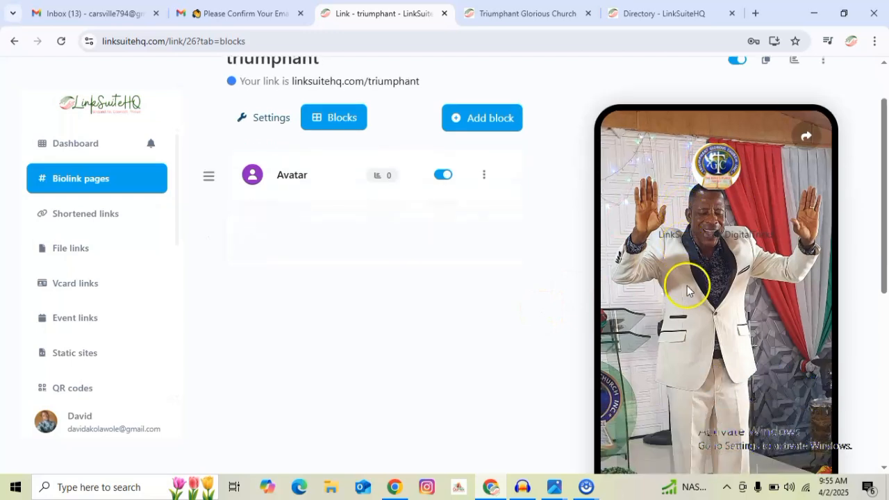
scroll(684, 288, up, 1)
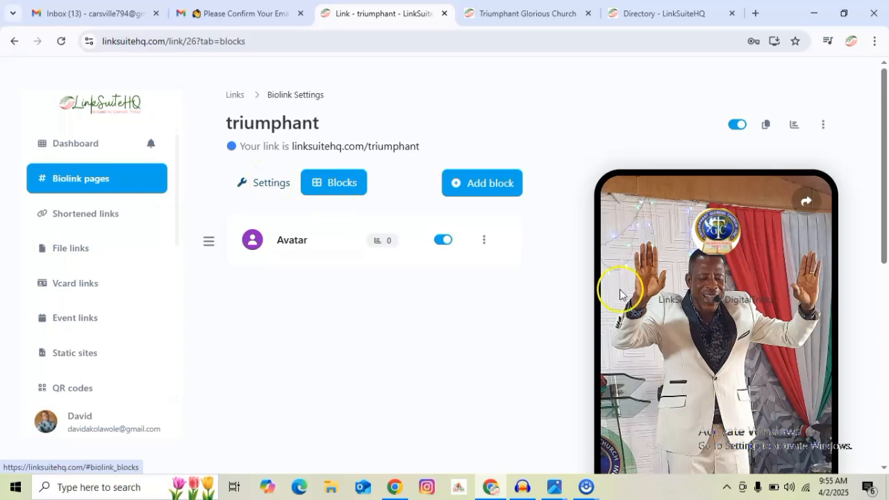
Reduce the page's background brightness to 28% in the customizations and update the page.
click(272, 185)
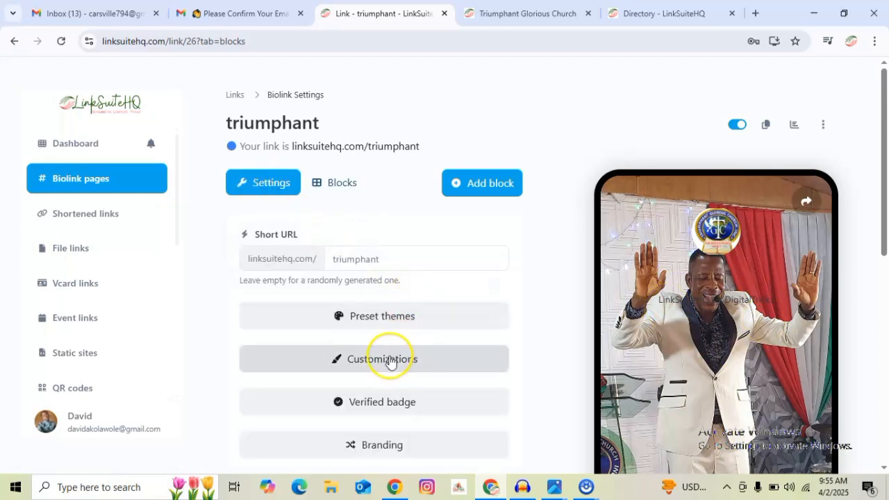
click(366, 363)
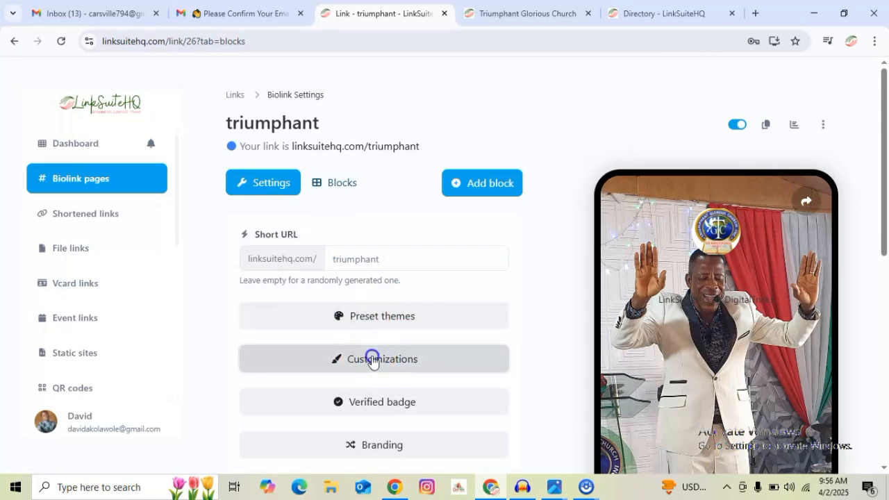
scroll(382, 368, down, 2)
scroll(375, 372, down, 2)
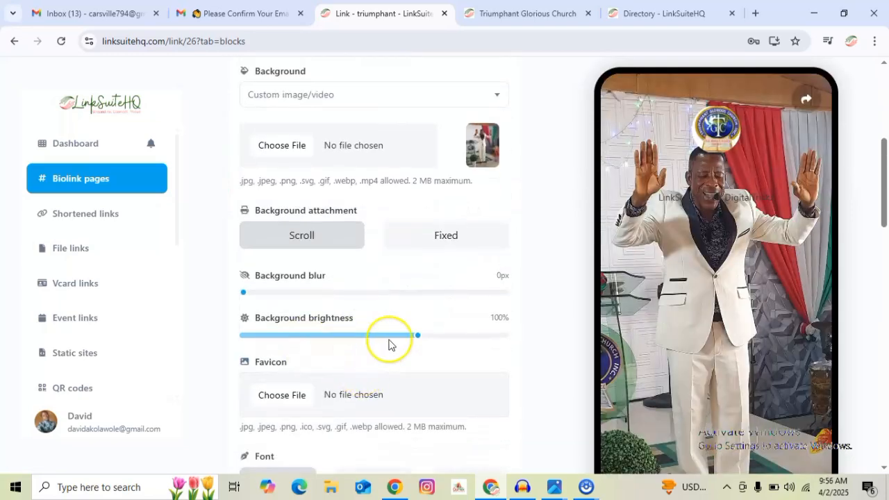
drag(417, 337, 357, 341)
drag(297, 343, 286, 342)
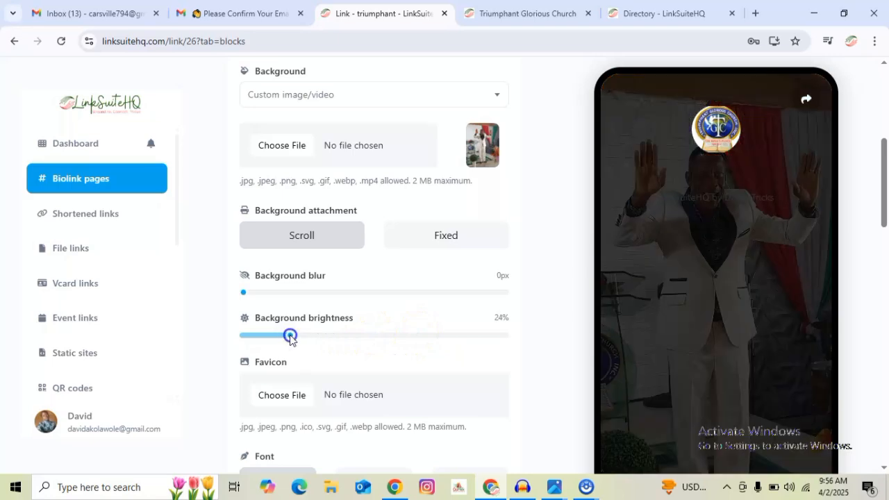
drag(293, 339, 296, 342)
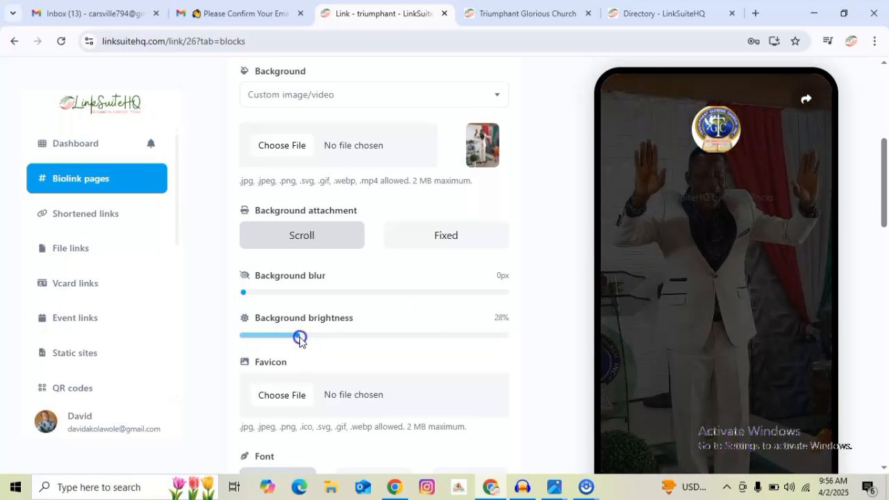
scroll(452, 383, down, 4)
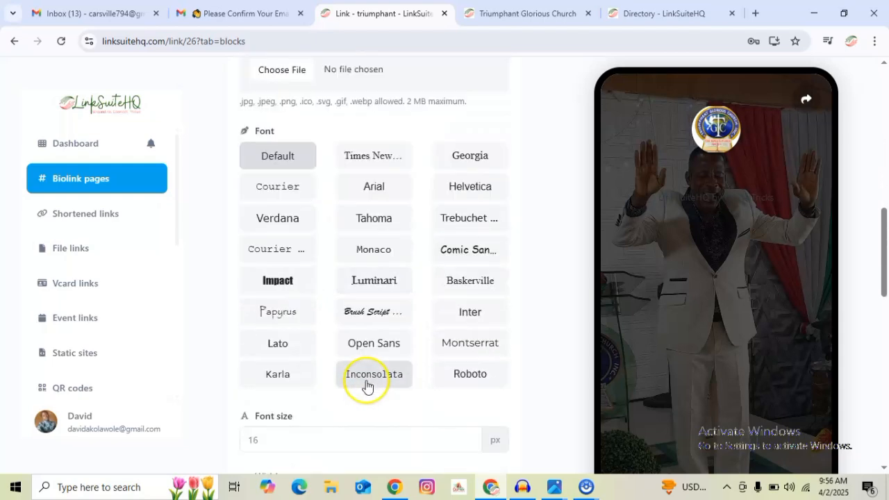
scroll(366, 386, down, 8)
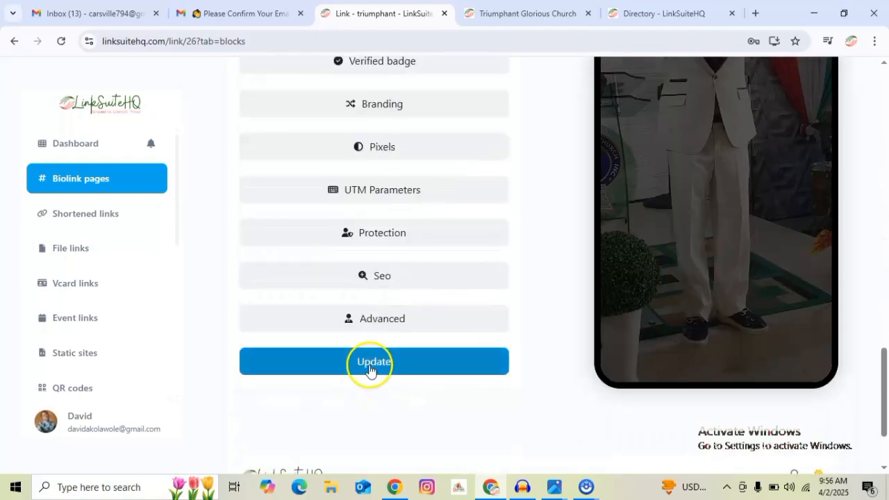
click(370, 370)
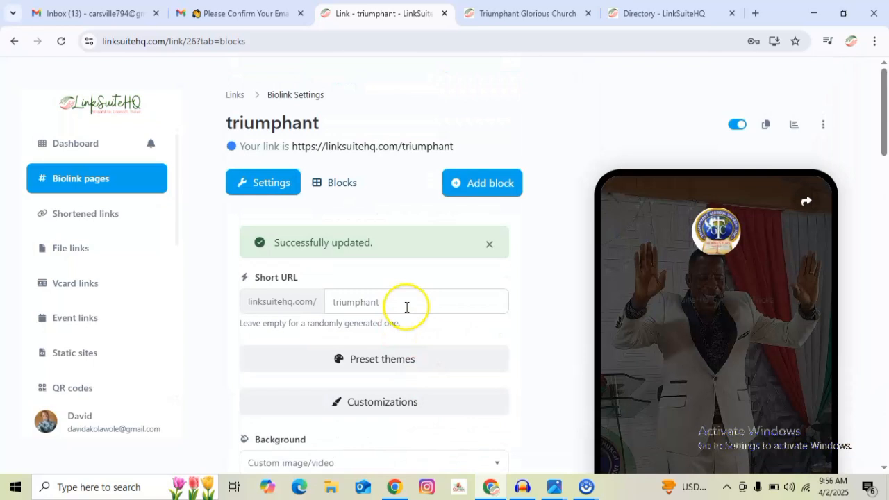
Add an H1 Heading block with the text "Triumphant Glorious Church Int'l", copied from the reference church page.
click(338, 183)
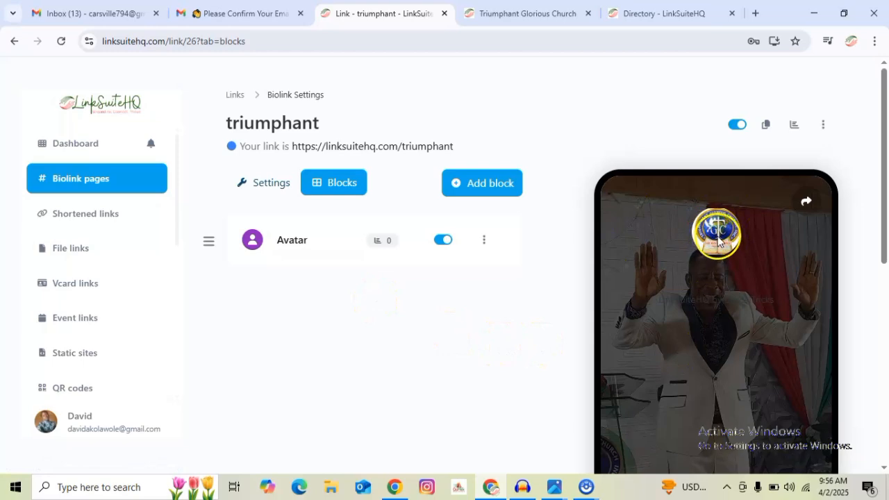
click(479, 189)
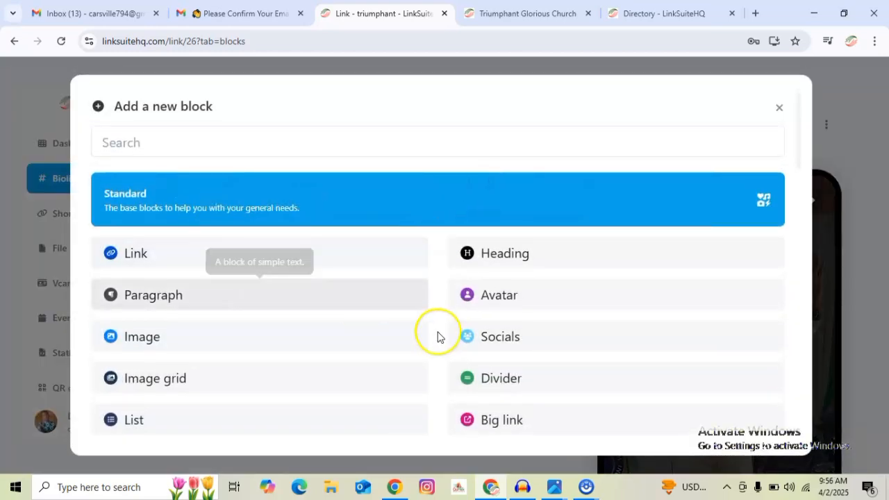
click(508, 254)
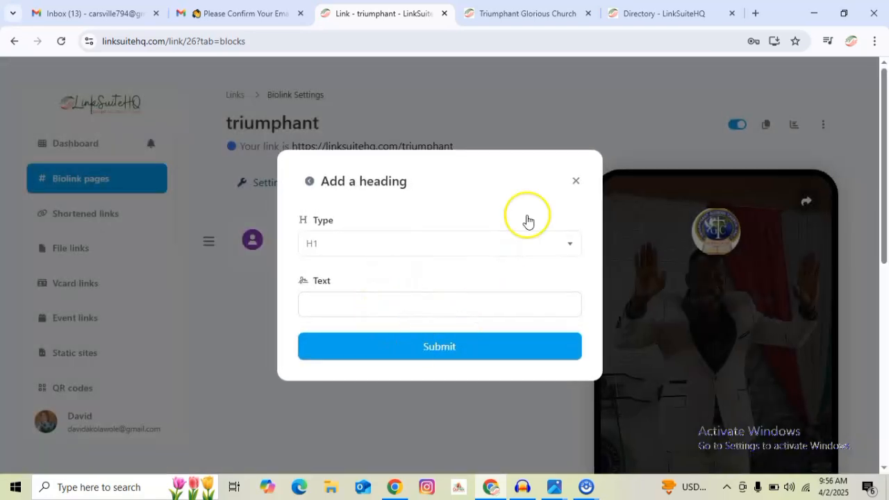
click(510, 11)
drag(300, 164, 613, 164)
key(ctrl+c)
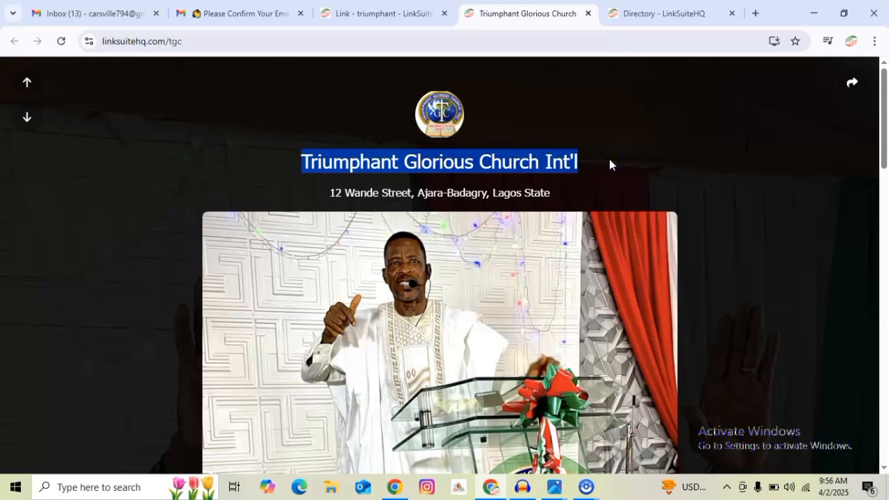
click(359, 12)
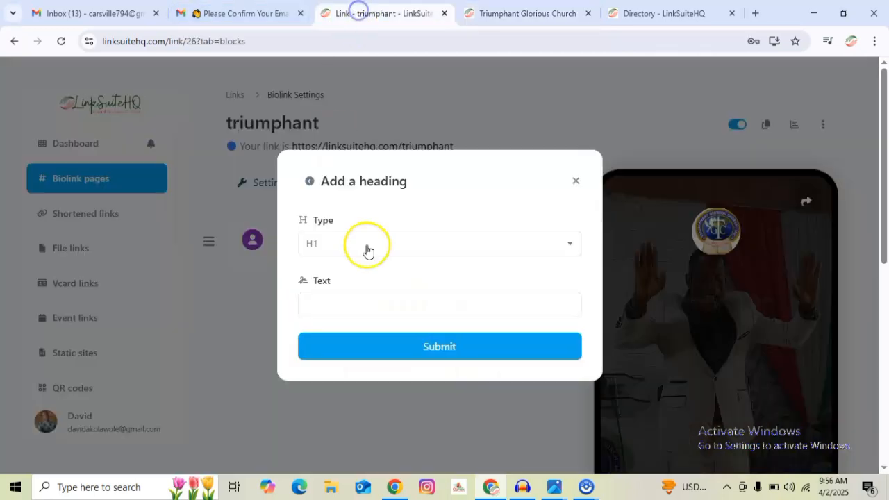
click(340, 301)
key(ctrl+v)
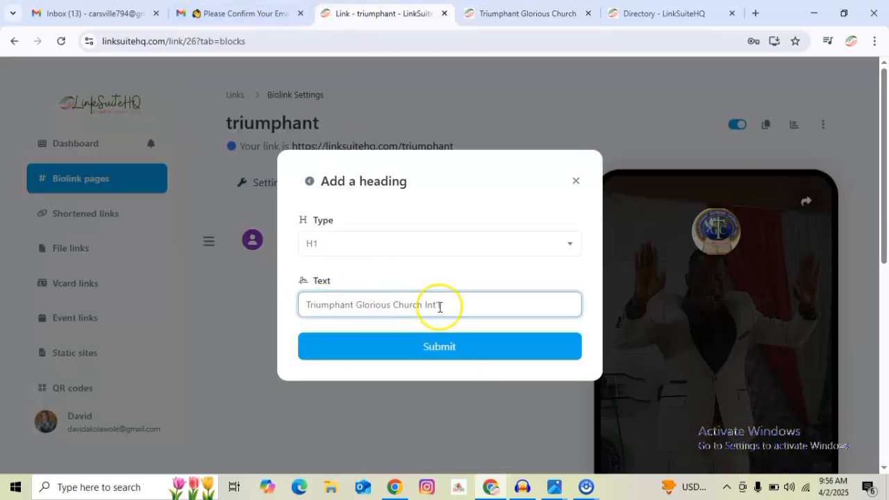
click(434, 346)
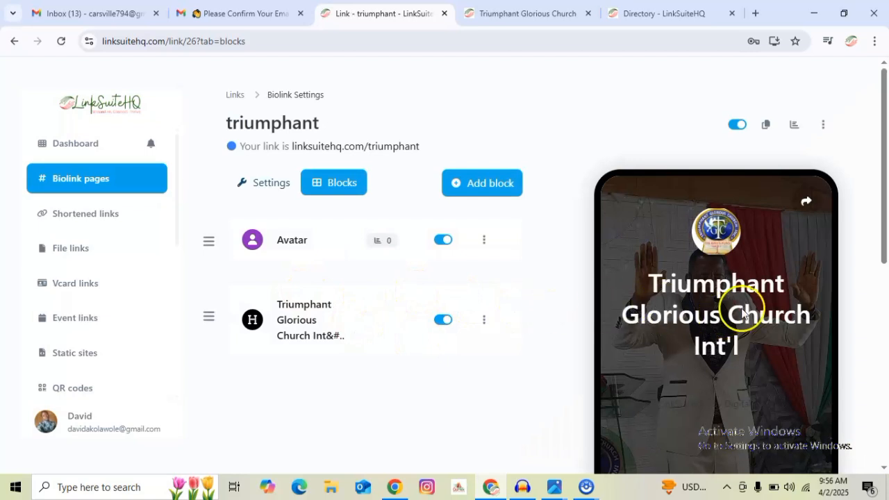
Edit the "Triumphant Glorious Church Int'l" heading block and change its type to H2.
scroll(488, 355, down, 2)
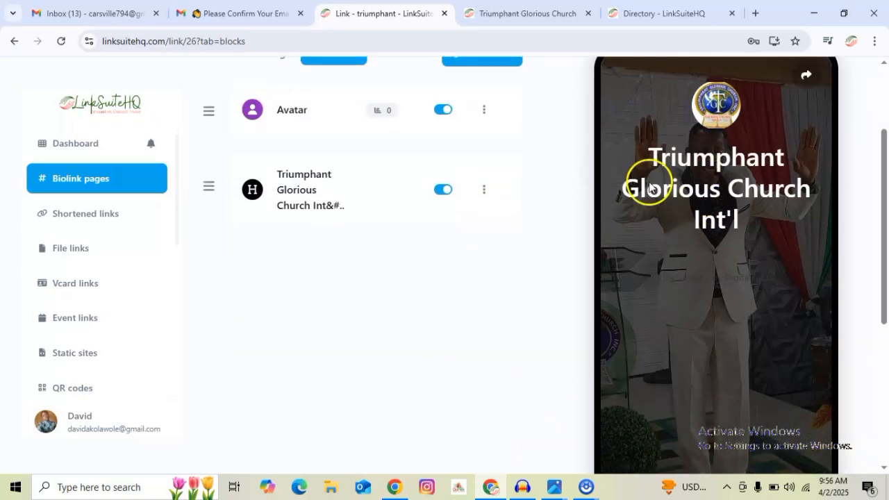
click(484, 189)
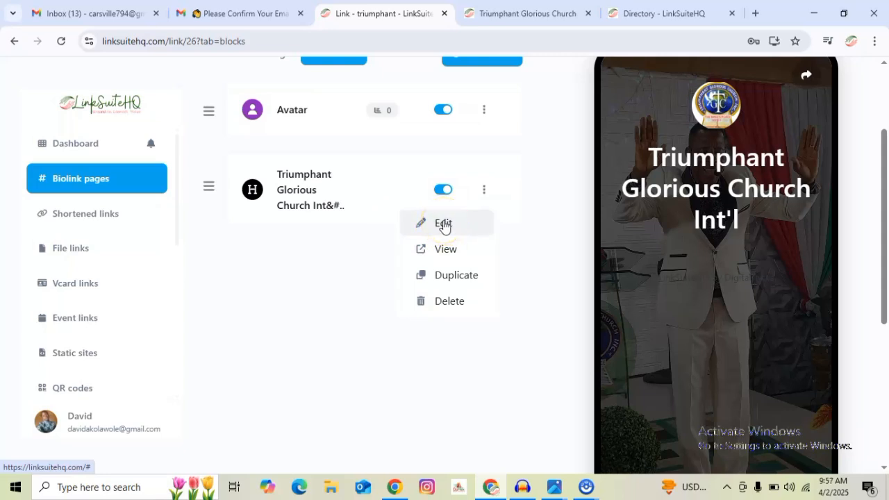
click(444, 225)
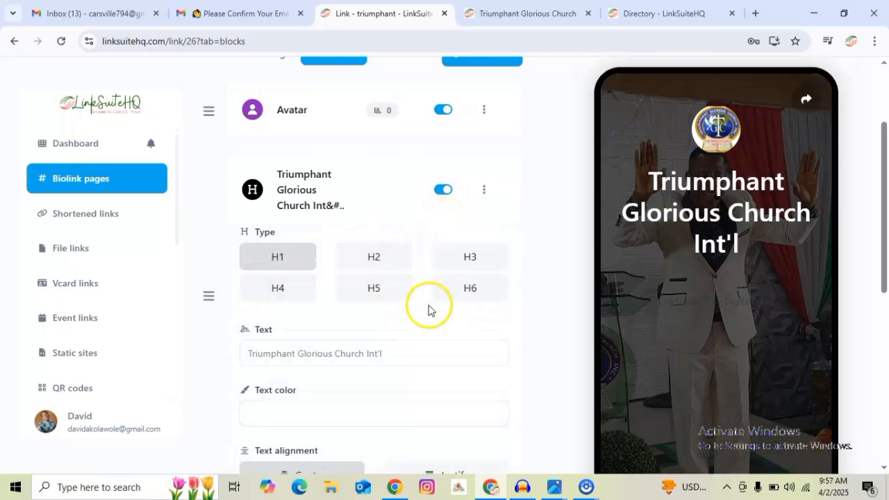
scroll(428, 311, down, 2)
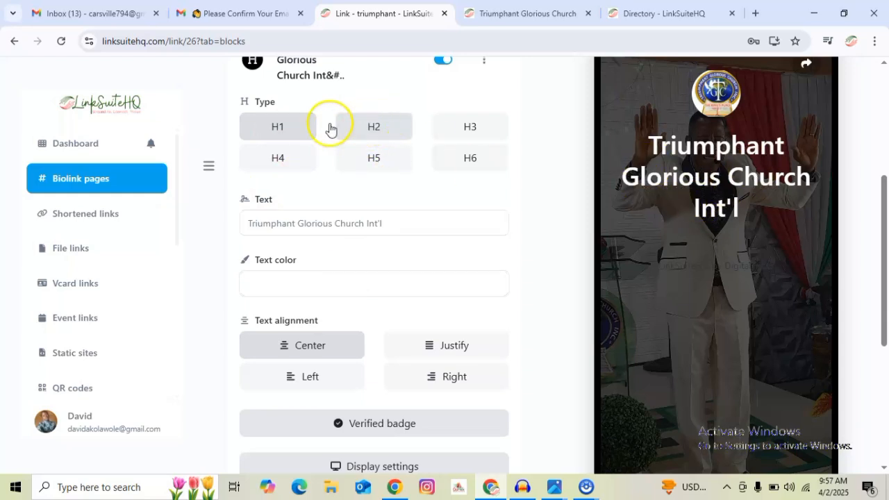
click(374, 128)
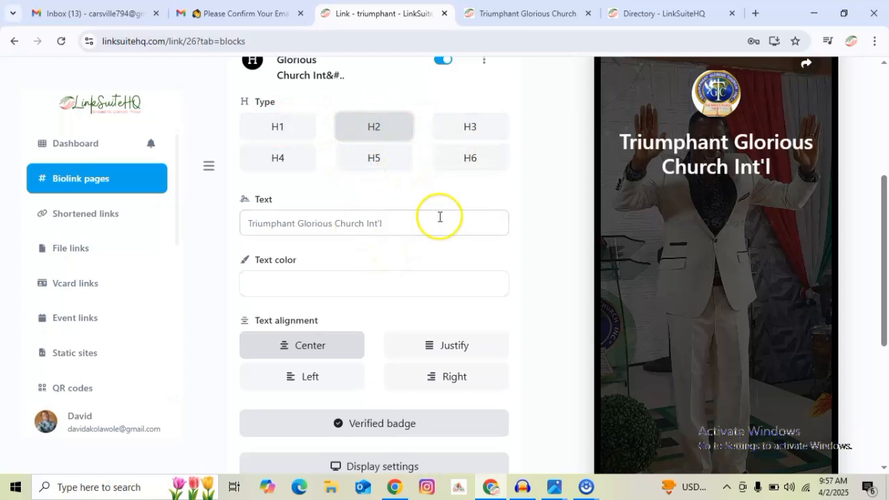
Try red and dark green as the text color of the church name heading.
click(351, 278)
click(436, 328)
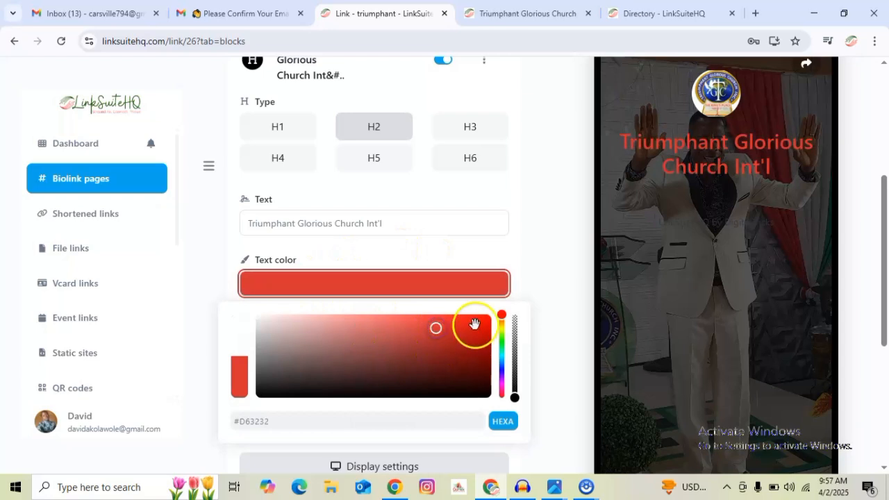
click(474, 325)
click(454, 364)
click(501, 344)
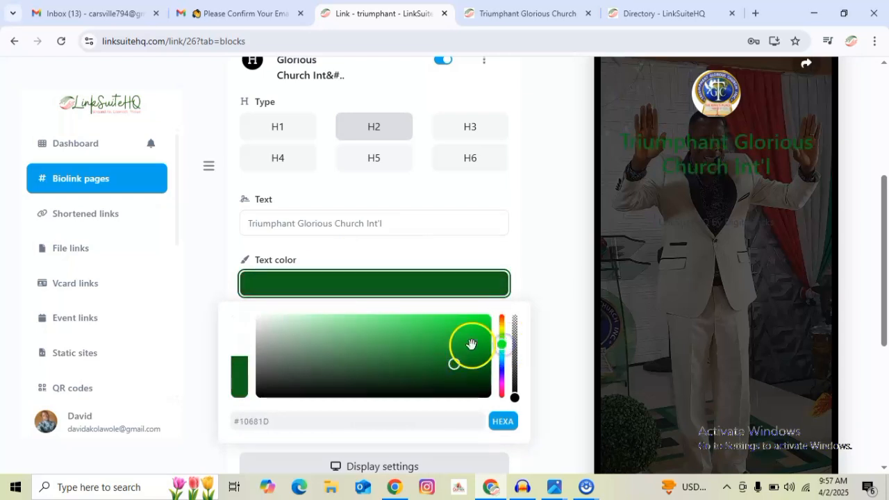
Set the heading's text color to white (#FFFFFF) and update the heading block.
mouse_move(471, 345)
mouse_down()
mouse_move(466, 322)
mouse_move(250, 313)
mouse_up()
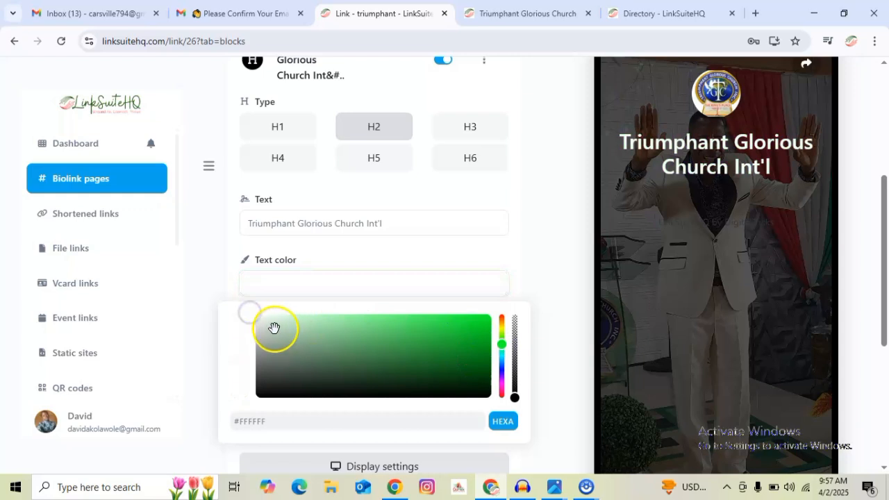
click(546, 244)
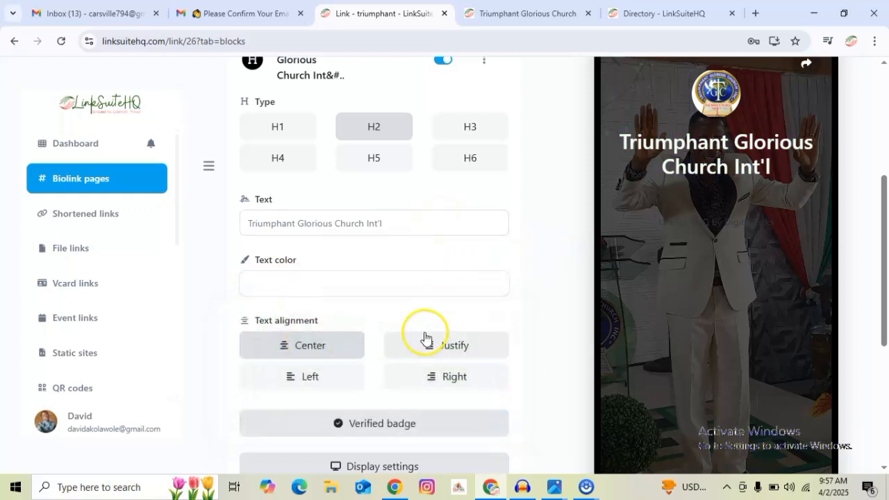
scroll(512, 298, down, 2)
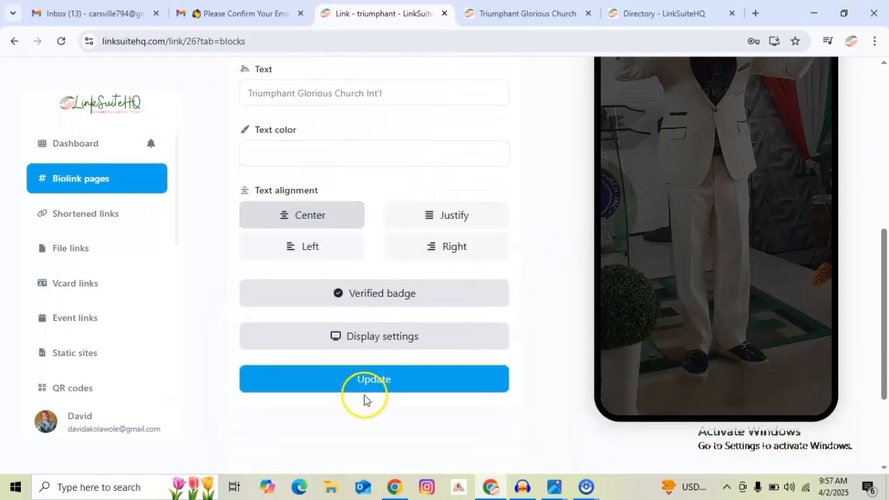
click(367, 379)
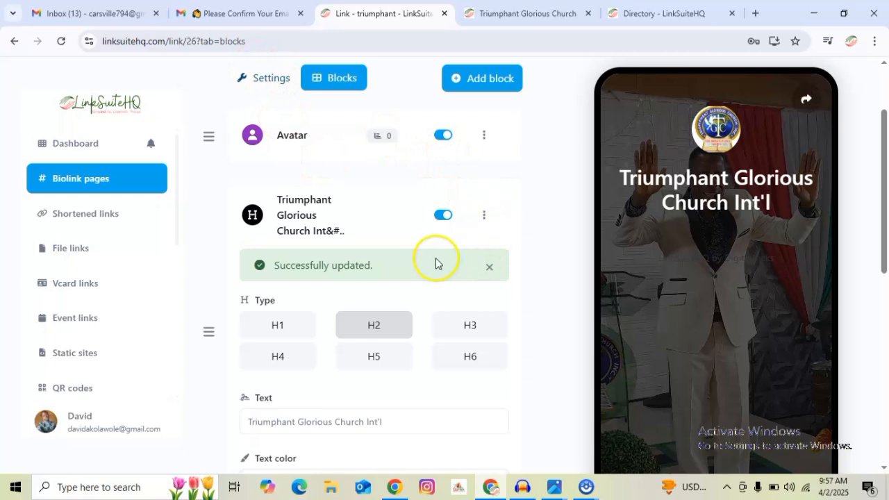
Open the page's customization settings at the font options.
click(271, 81)
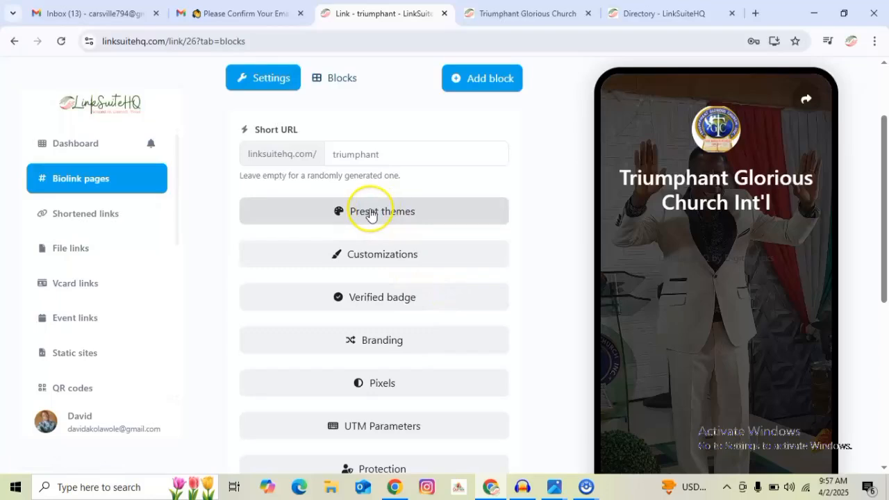
click(358, 253)
scroll(364, 278, down, 7)
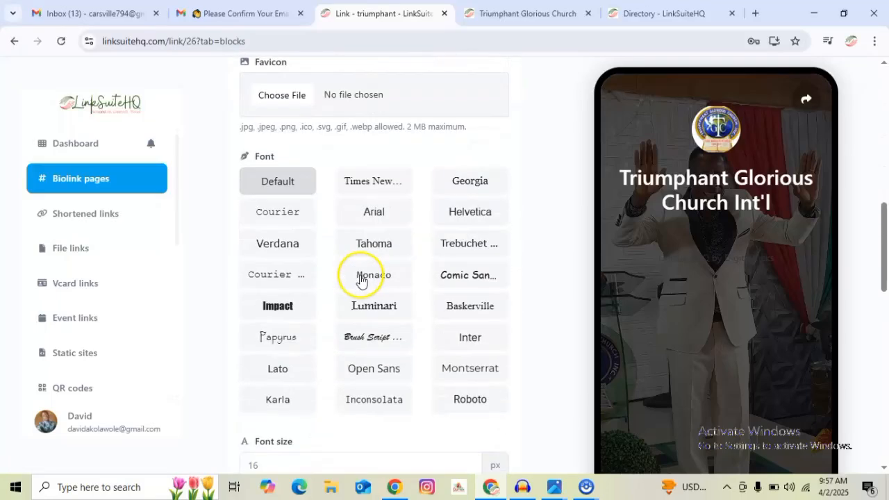
Try out several page fonts against the preview, including Arial, Trebuchet, Comic Sans, Baskerville, Luminari, Brush Script and Monaco.
click(373, 215)
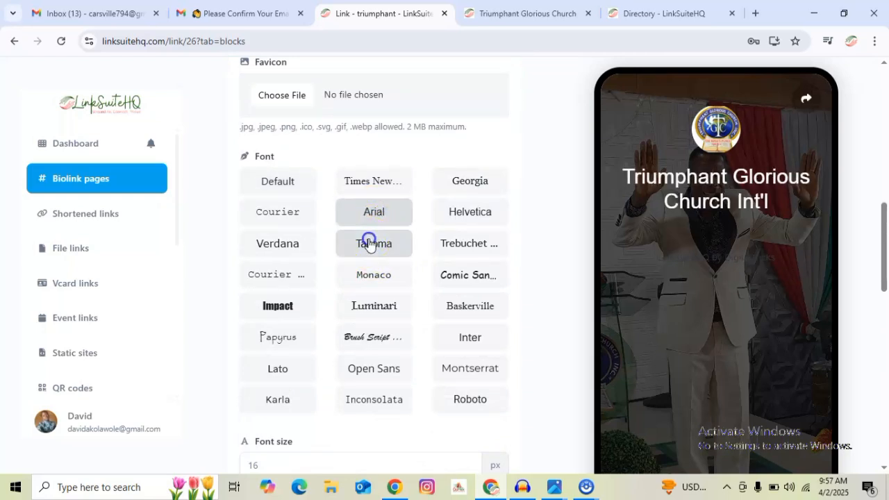
click(368, 243)
click(455, 245)
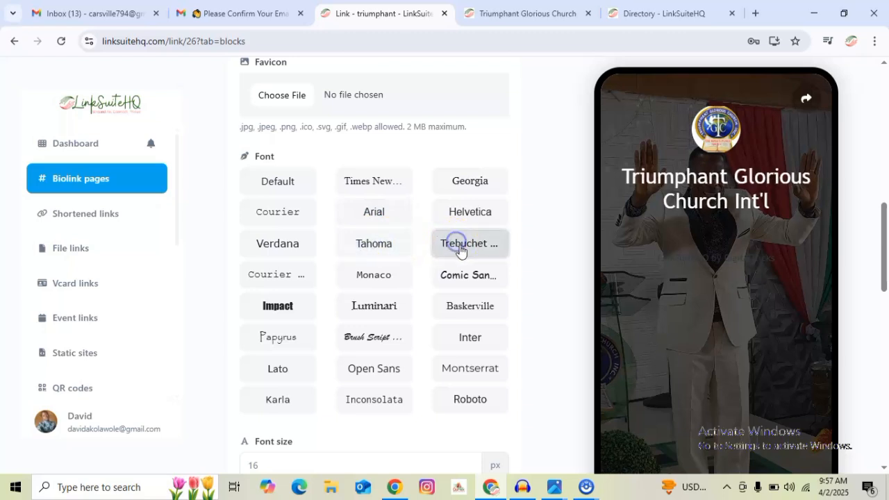
click(465, 274)
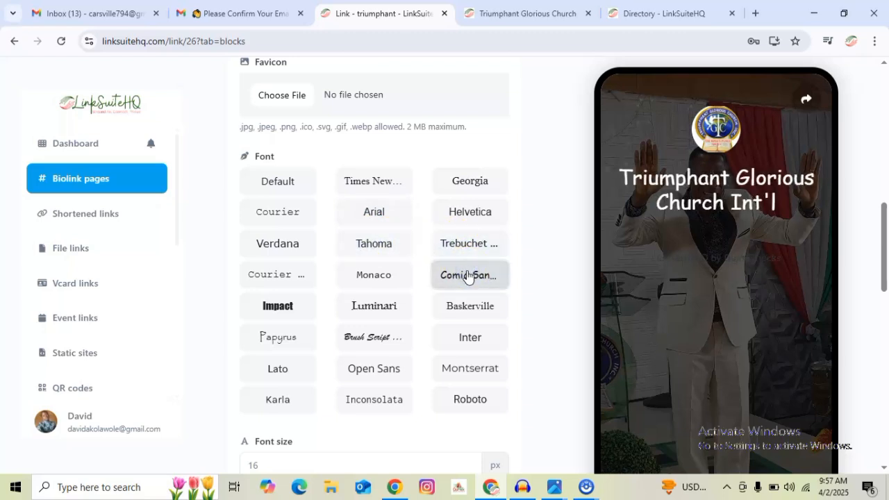
click(459, 311)
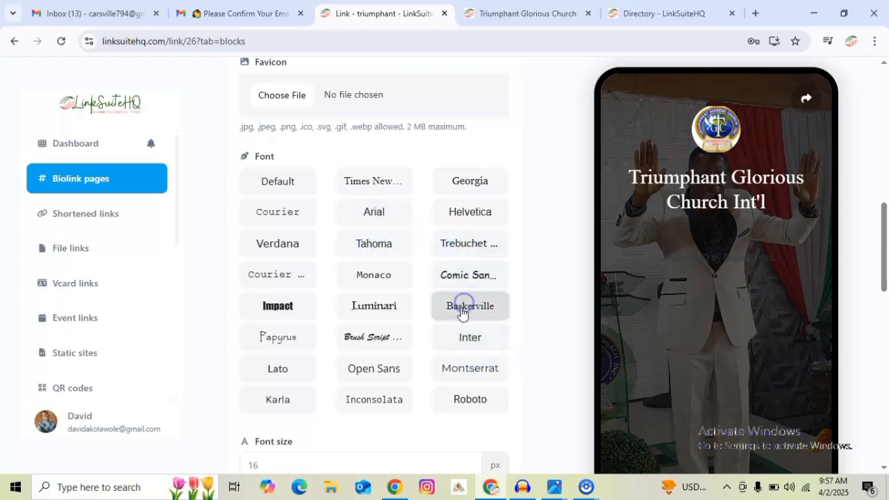
click(376, 312)
click(367, 338)
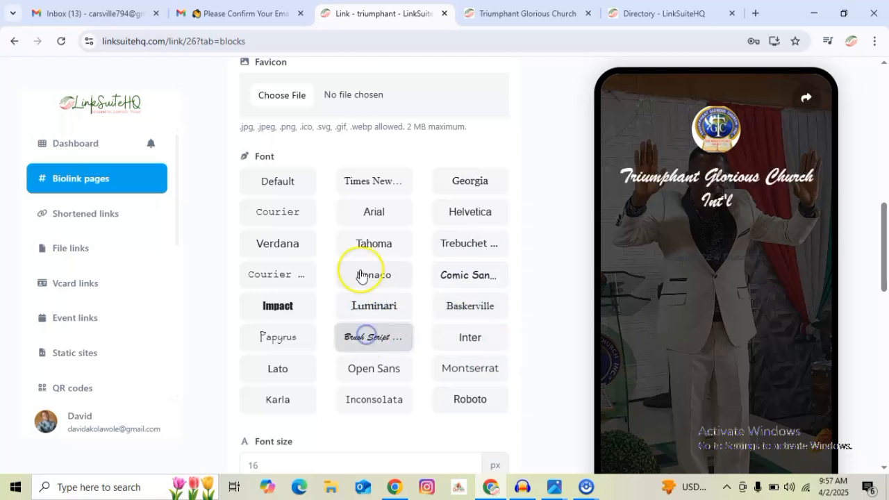
click(373, 275)
click(460, 244)
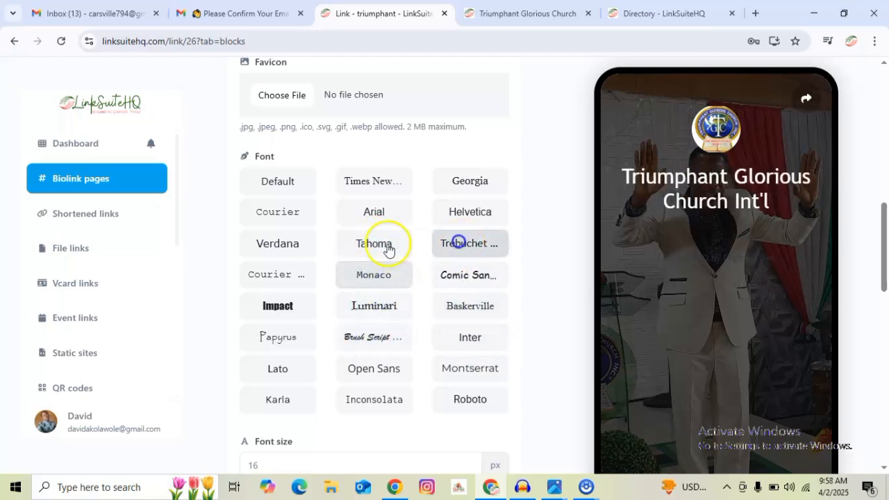
Set the page font to Tahoma and the font size to 18 px.
click(373, 244)
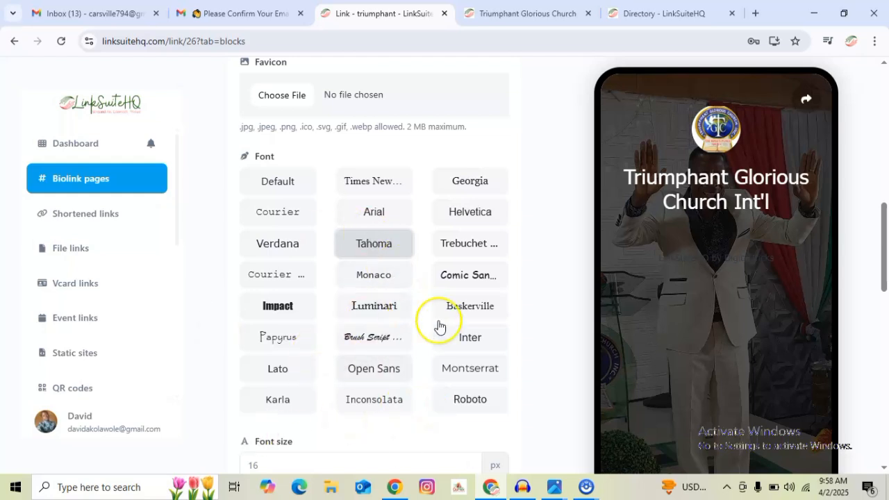
scroll(389, 375, down, 2)
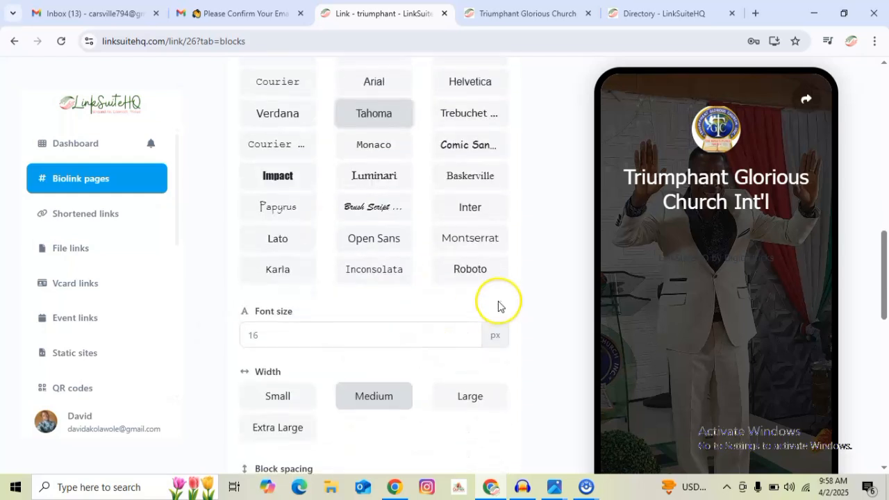
click(468, 332)
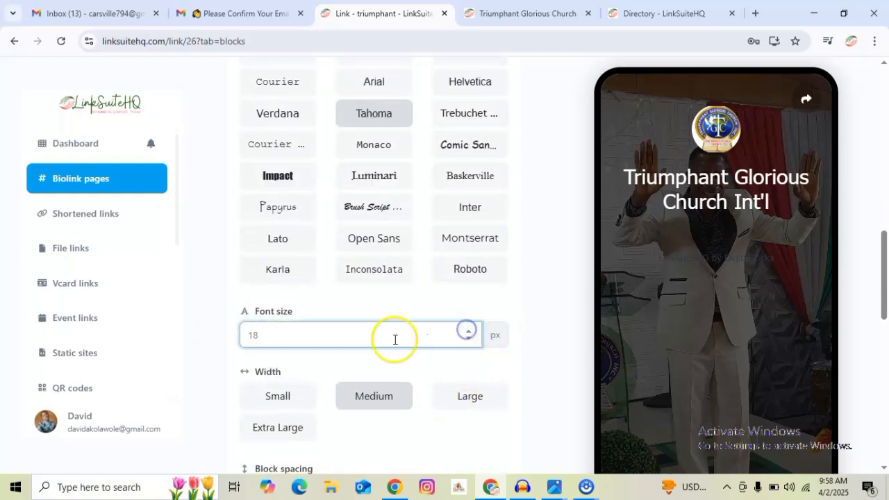
Set the page width to Extra Large and update the page settings.
scroll(416, 347, down, 2)
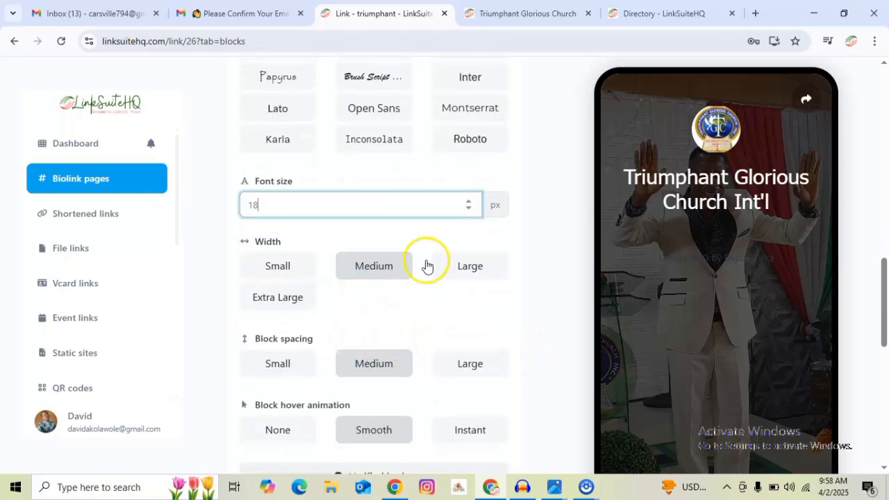
click(275, 299)
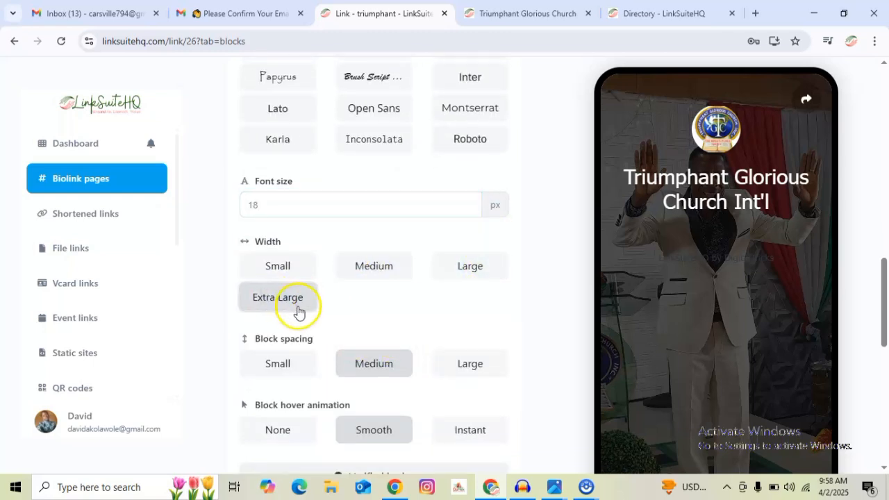
scroll(387, 306, down, 4)
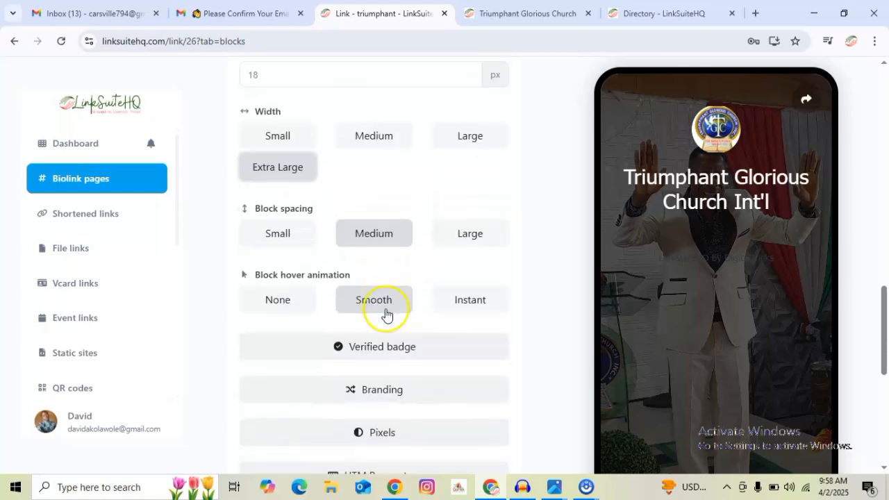
scroll(415, 363, down, 3)
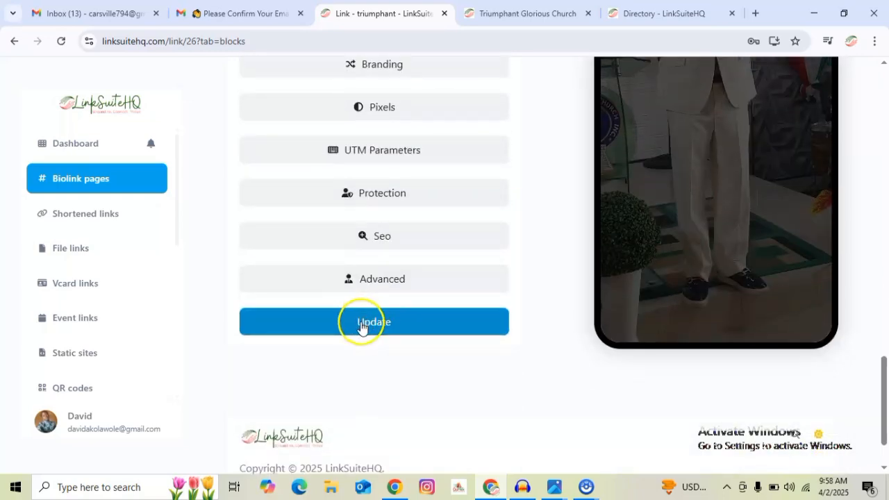
click(363, 323)
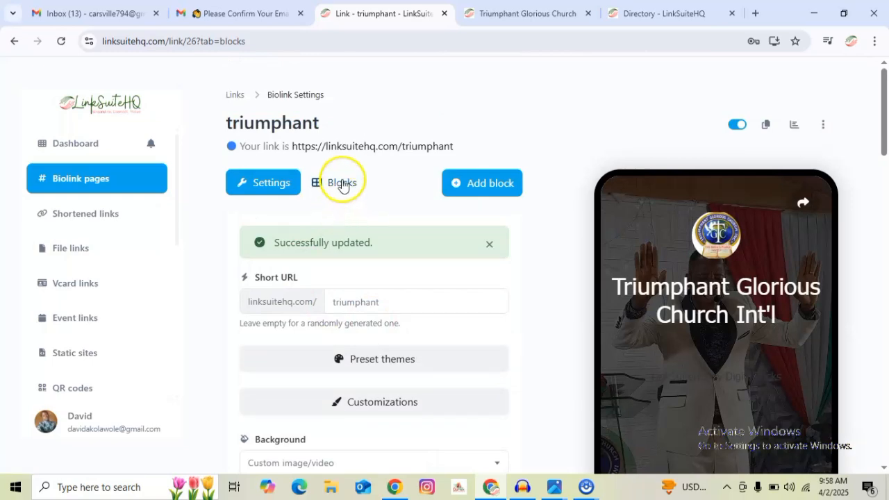
Add a Paragraph block containing the church's street address, copied from the reference church page.
click(343, 185)
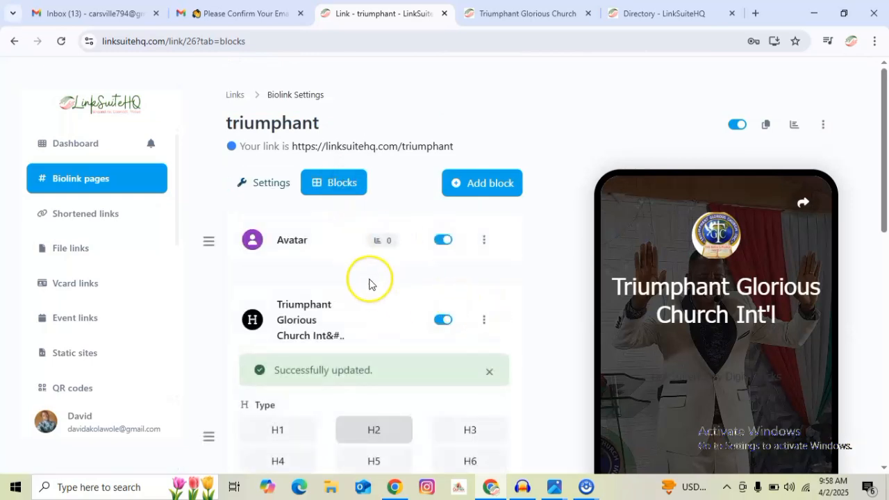
scroll(369, 284, down, 2)
scroll(355, 275, up, 2)
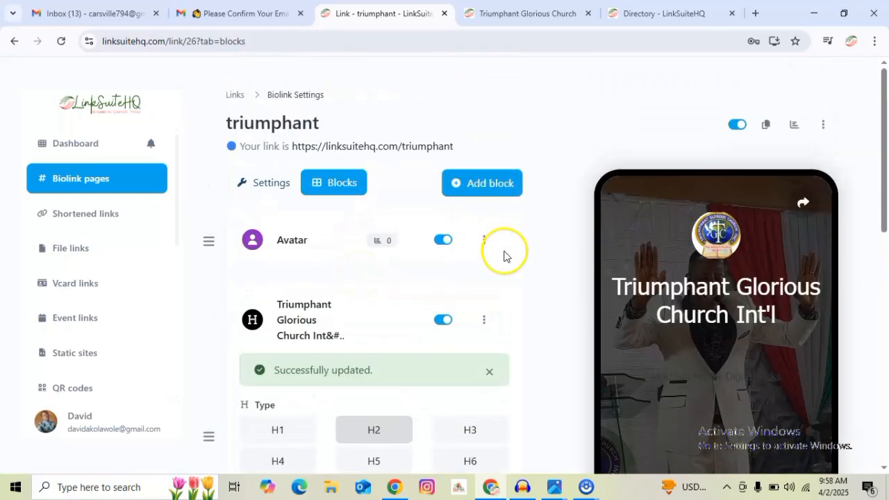
click(479, 187)
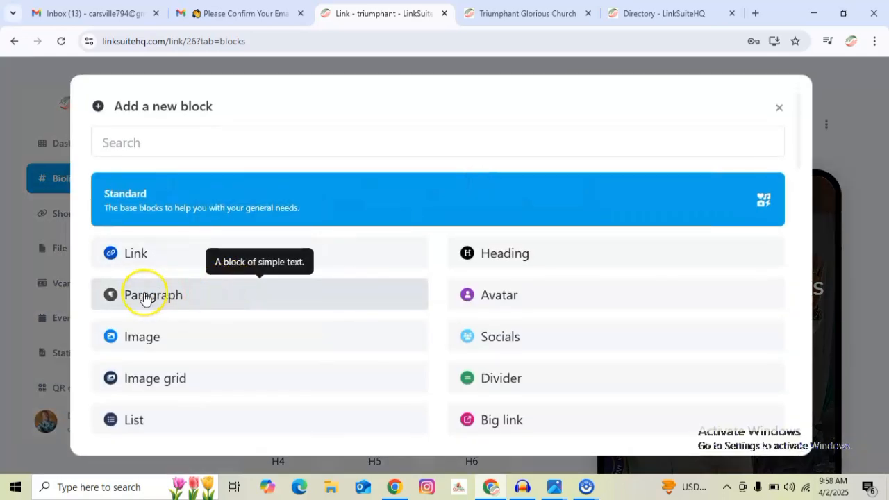
click(144, 297)
click(554, 8)
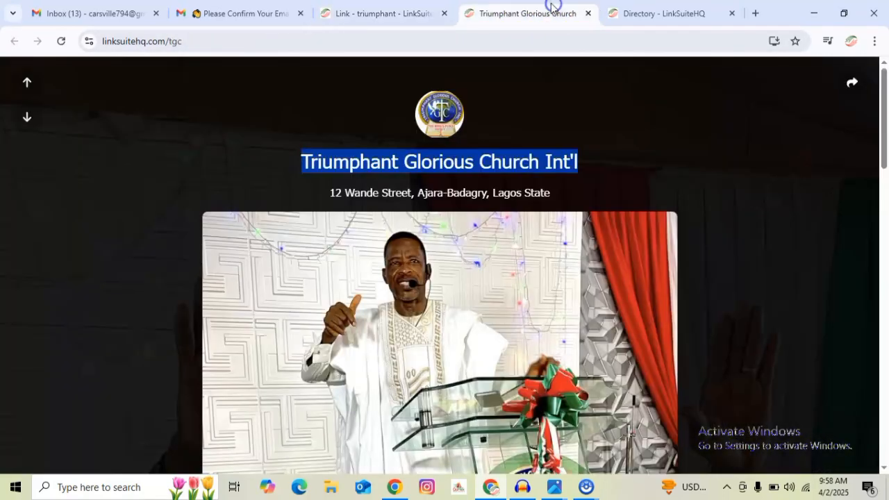
drag(330, 192, 556, 201)
key(ctrl+c)
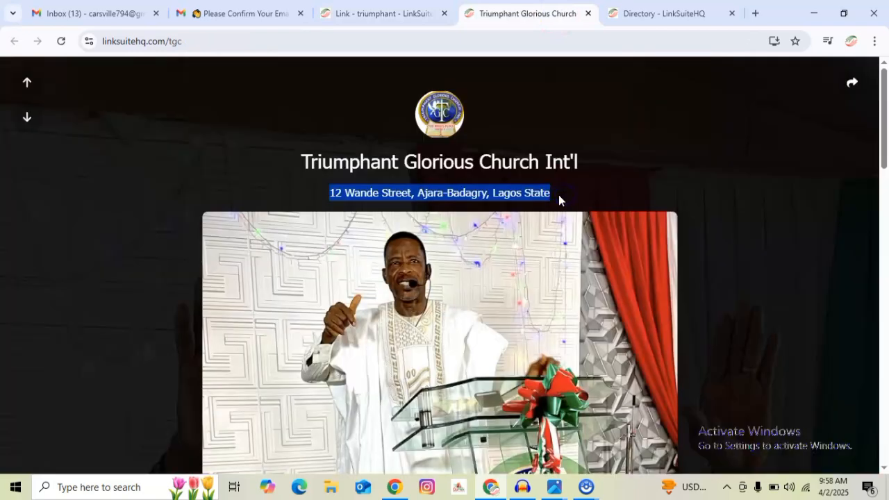
click(354, 13)
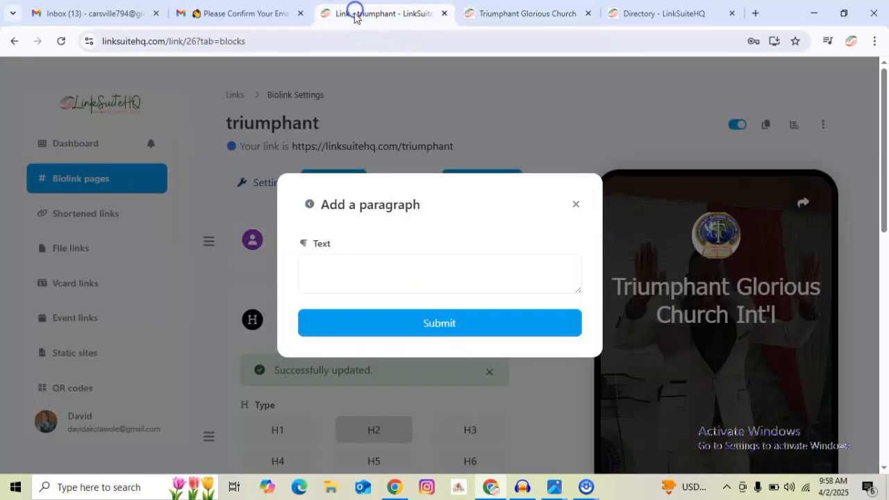
click(328, 266)
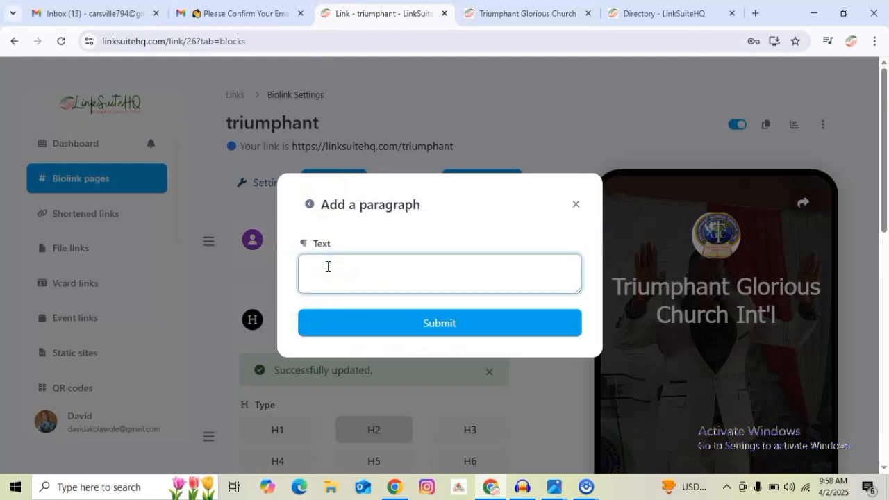
key(ctrl+v)
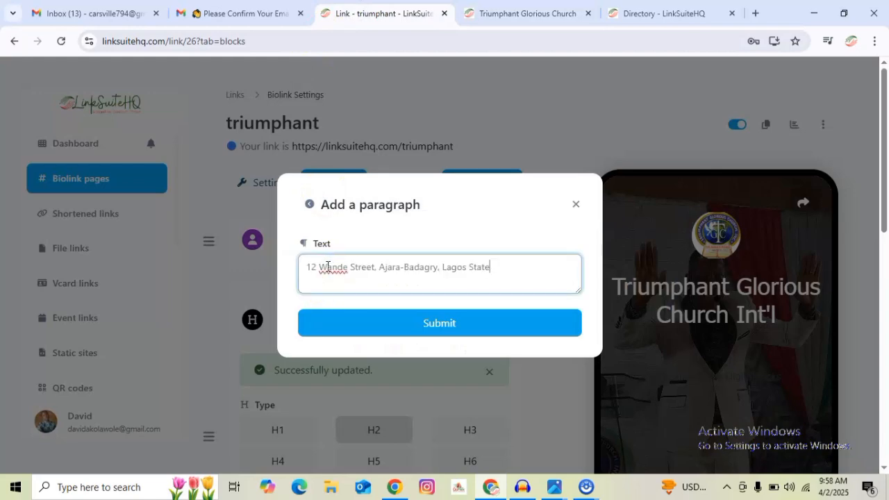
click(437, 324)
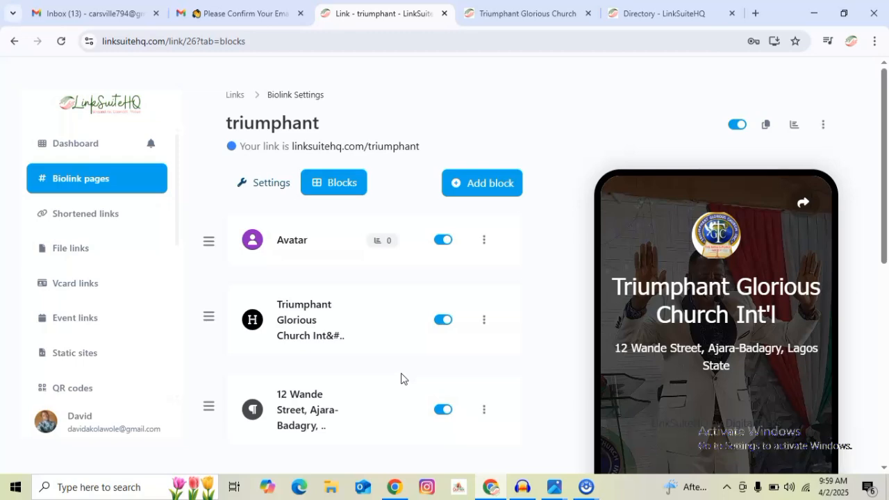
Check which block follows the address on the reference church page and start a new Image block on the triumphant page.
scroll(401, 379, down, 1)
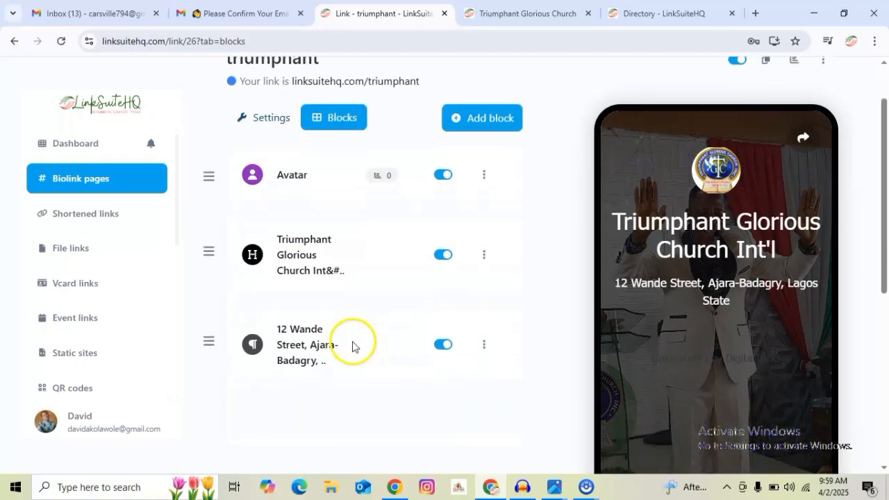
scroll(344, 348, down, 5)
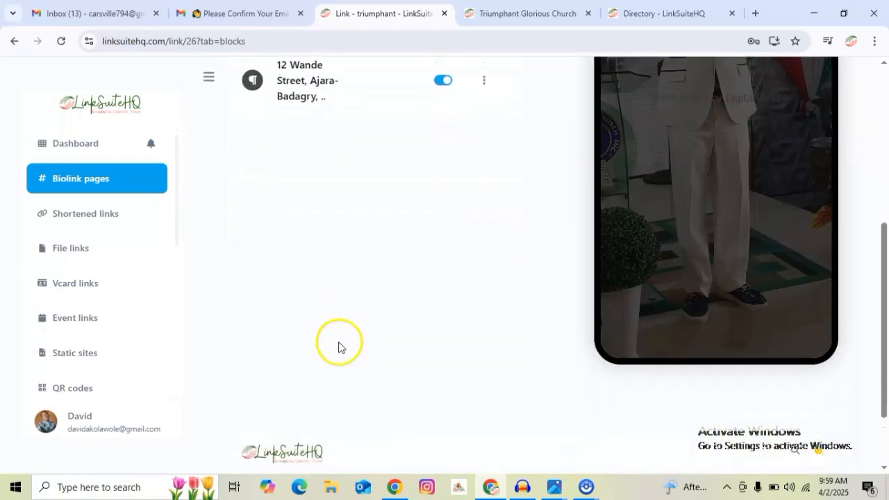
scroll(334, 341, up, 6)
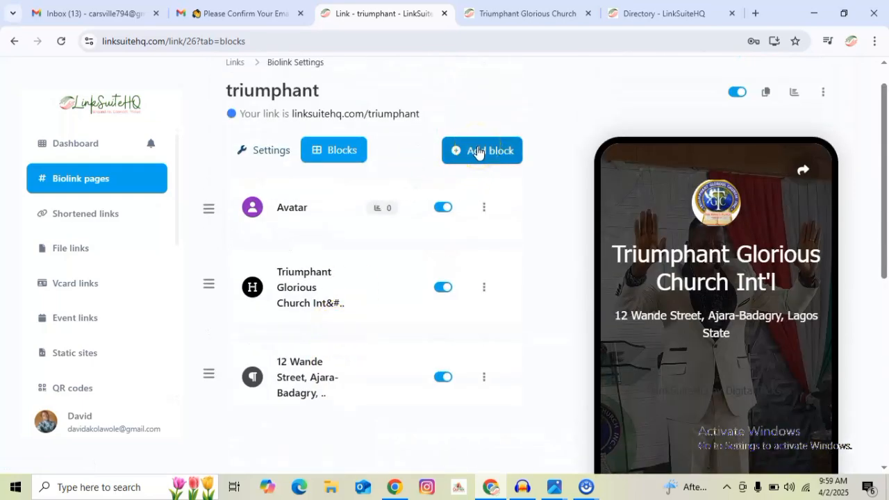
click(497, 8)
scroll(496, 321, down, 2)
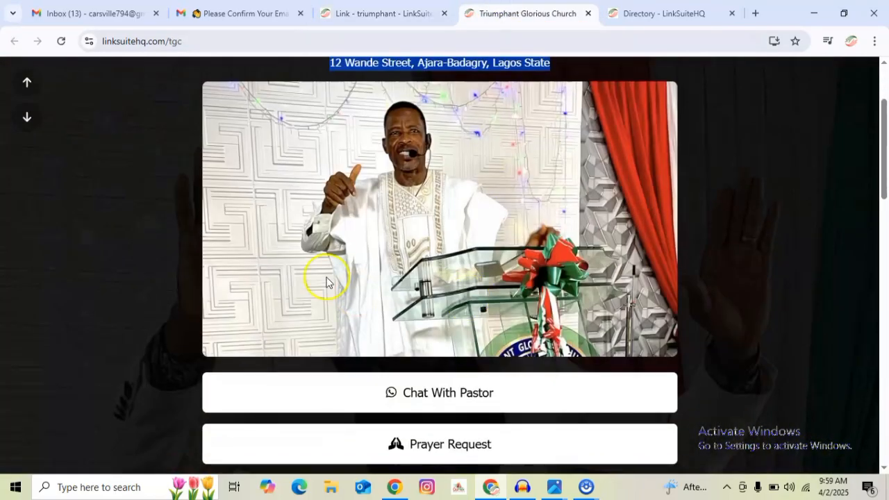
click(367, 13)
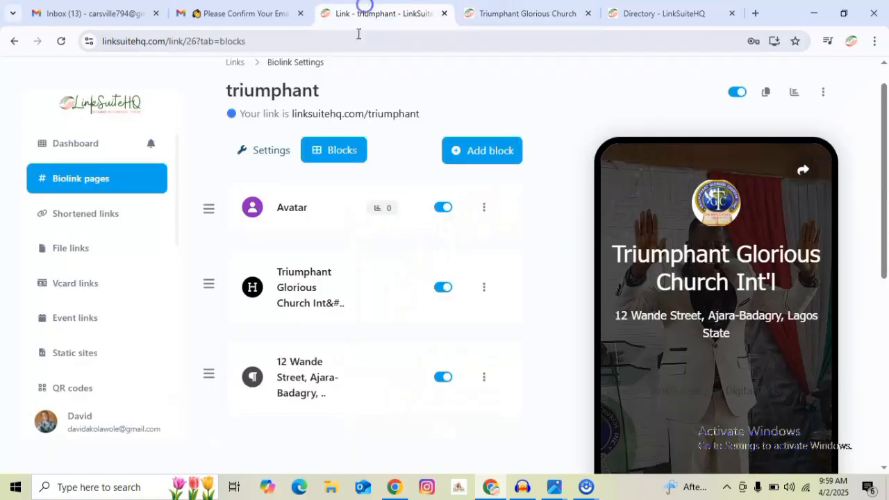
click(480, 150)
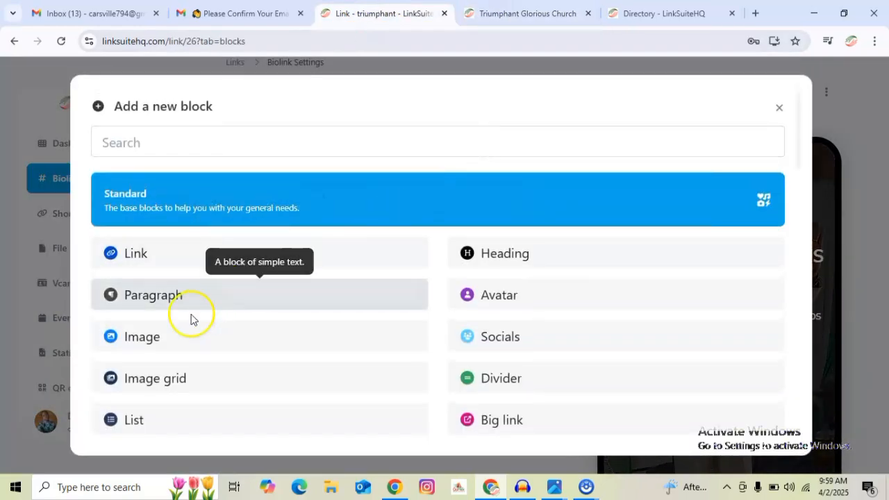
click(144, 337)
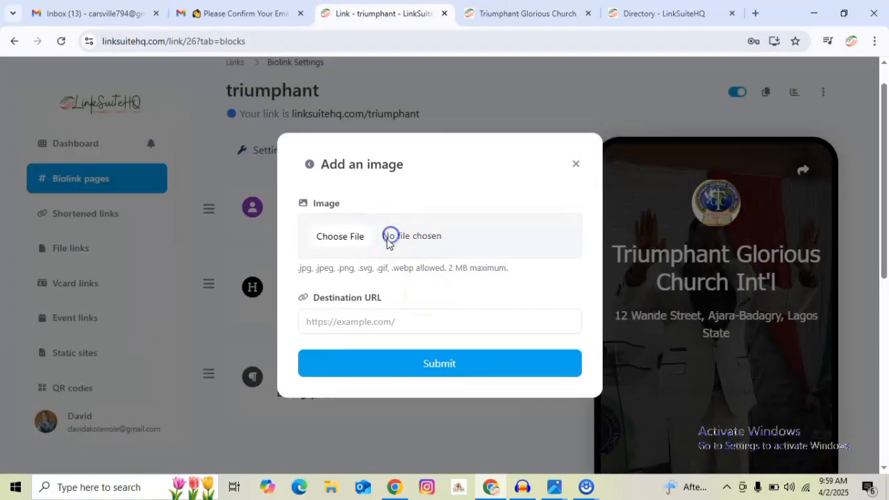
Upload the Downloads photo of the preacher at the glass lectern, leave the destination URL empty, and submit the Image block.
click(381, 244)
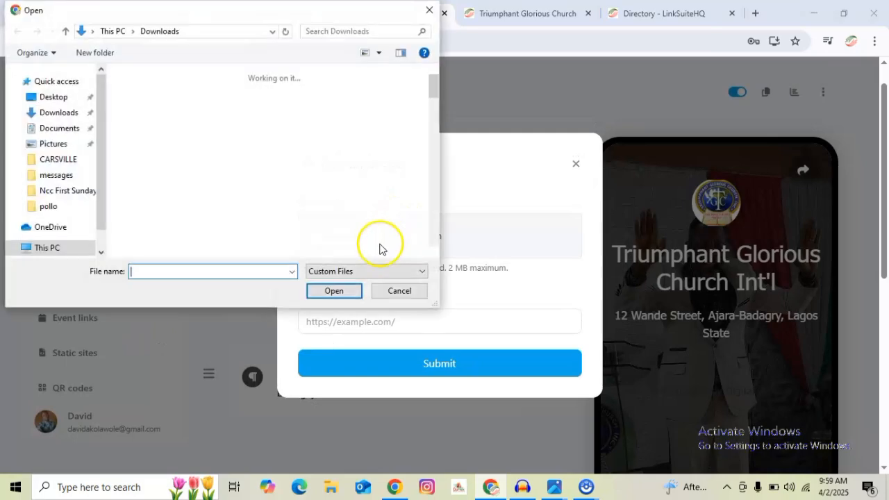
click(210, 144)
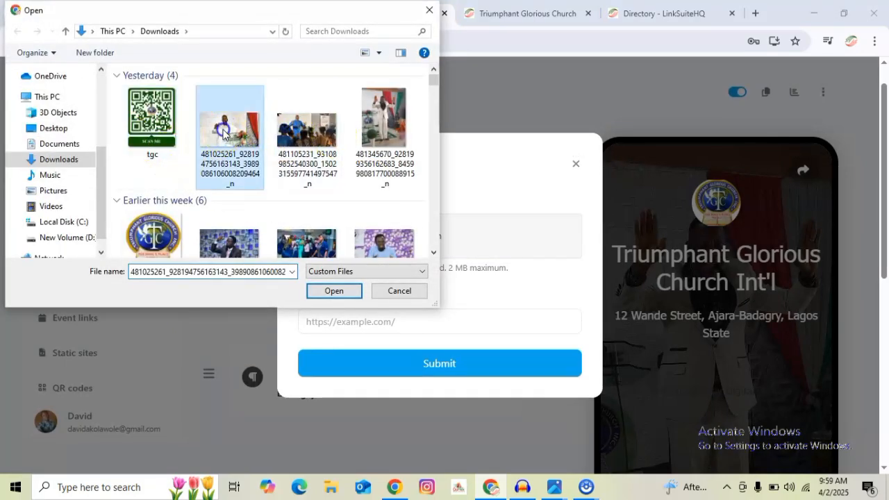
click(334, 291)
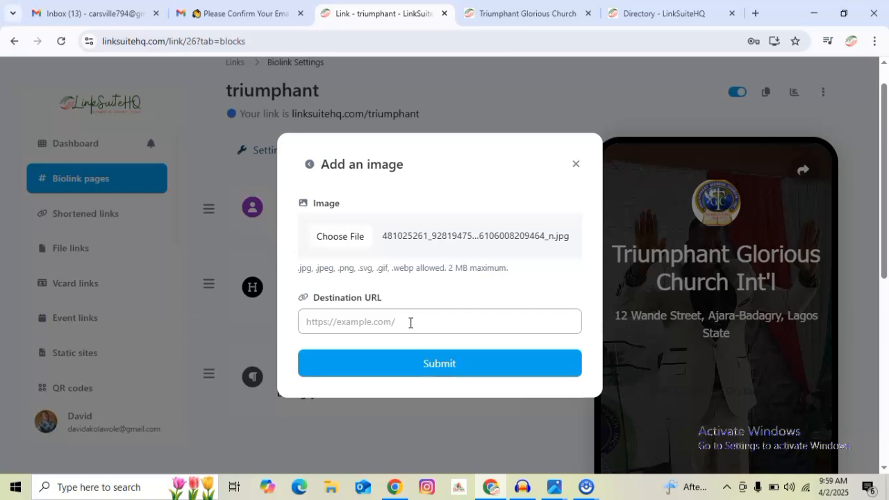
click(429, 366)
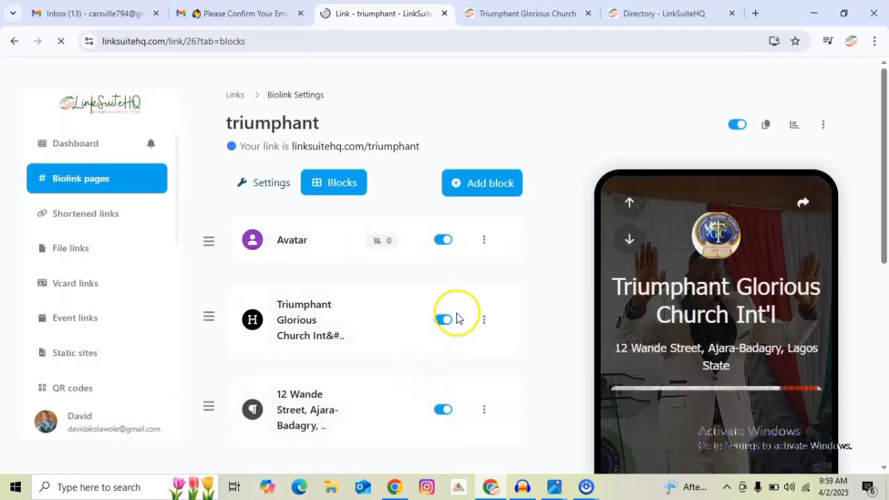
scroll(703, 311, down, 2)
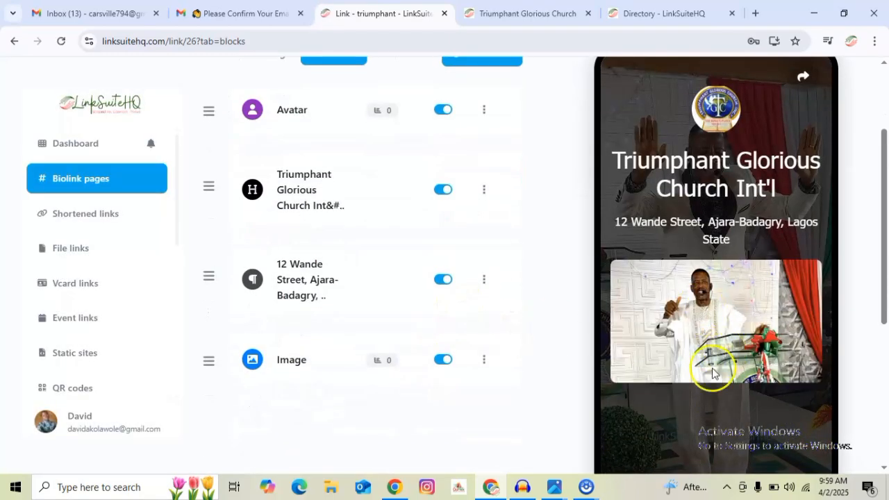
scroll(702, 361, up, 2)
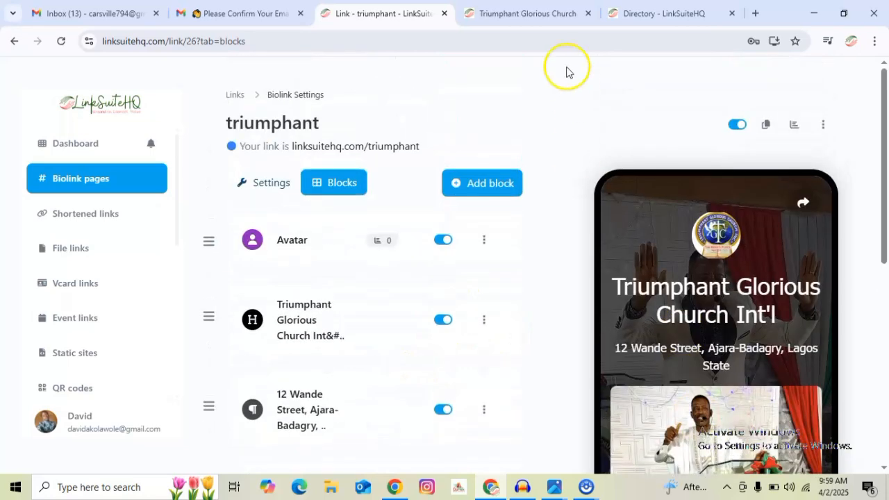
Review the Chat With Pastor button on the reference church page and start a new Link block on the triumphant page.
click(520, 13)
scroll(456, 294, down, 2)
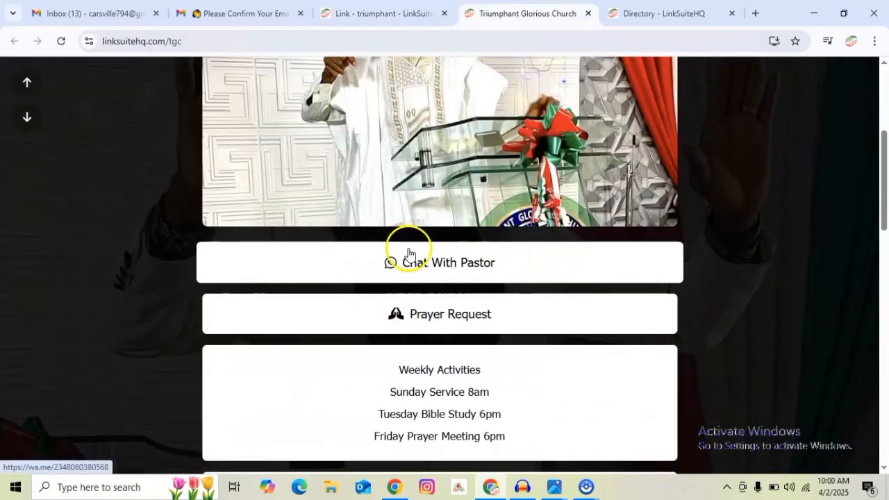
drag(407, 251, 488, 277)
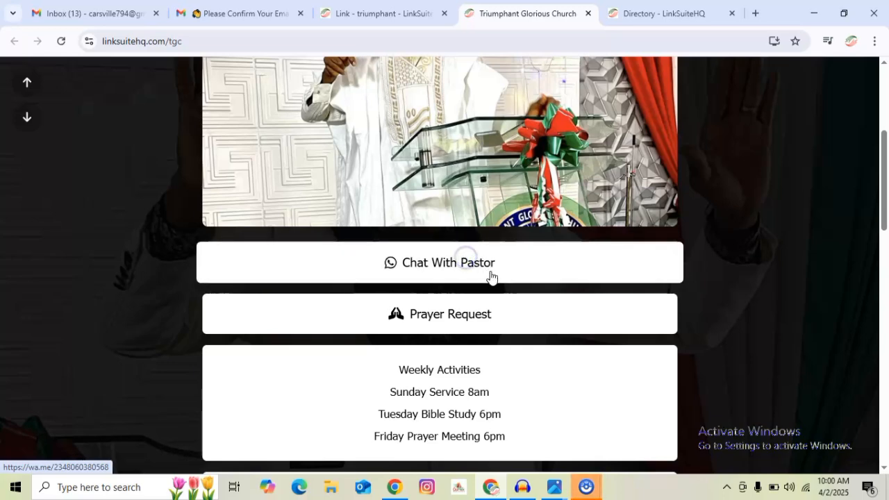
click(378, 11)
click(472, 184)
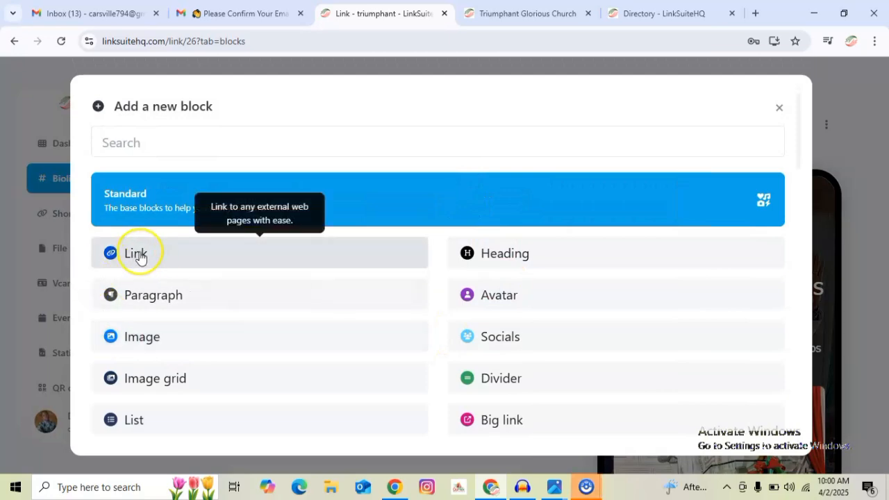
click(136, 256)
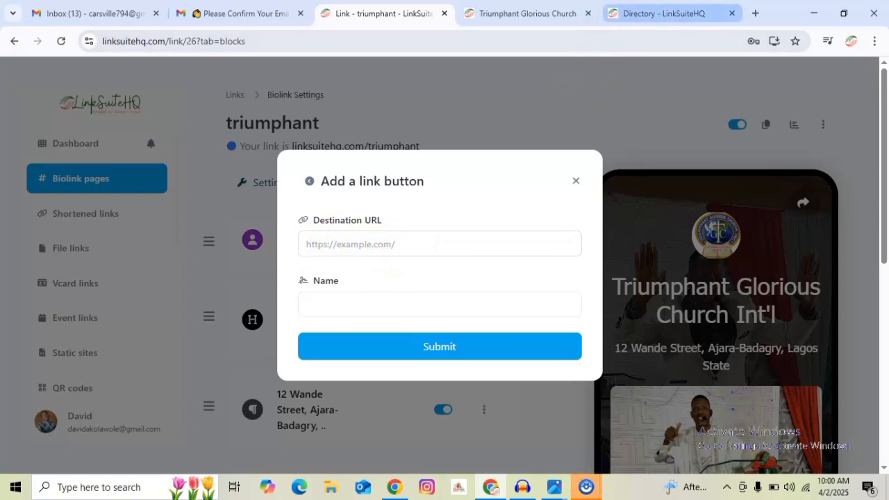
Open the WhatsApp link generator from the site's Generator tools, using the browser tab that holds the directory.
click(648, 13)
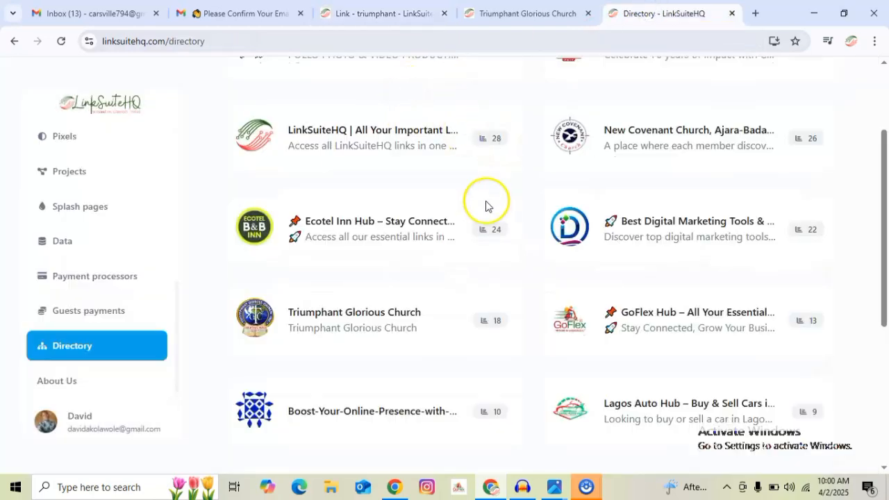
click(115, 106)
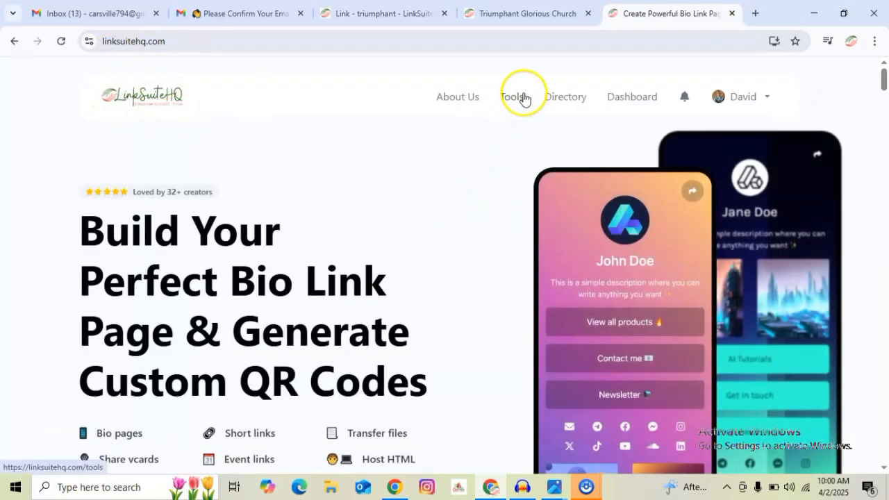
click(514, 99)
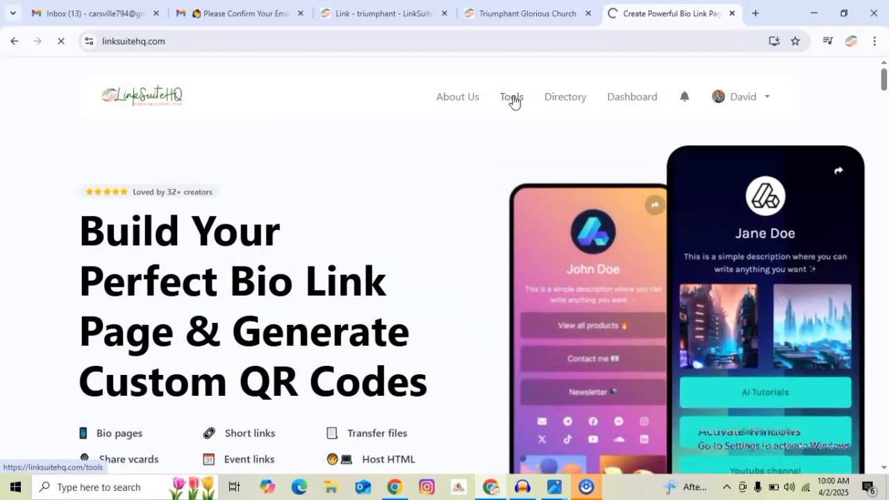
scroll(417, 191, down, 4)
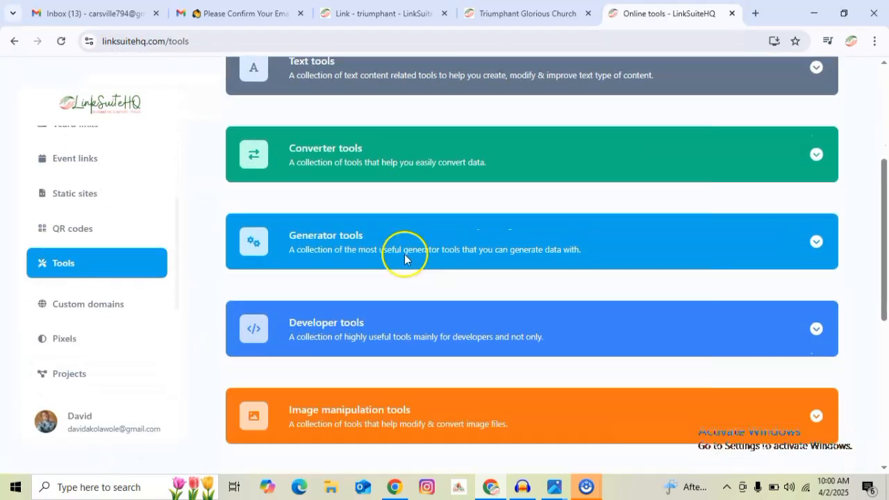
scroll(377, 257, down, 5)
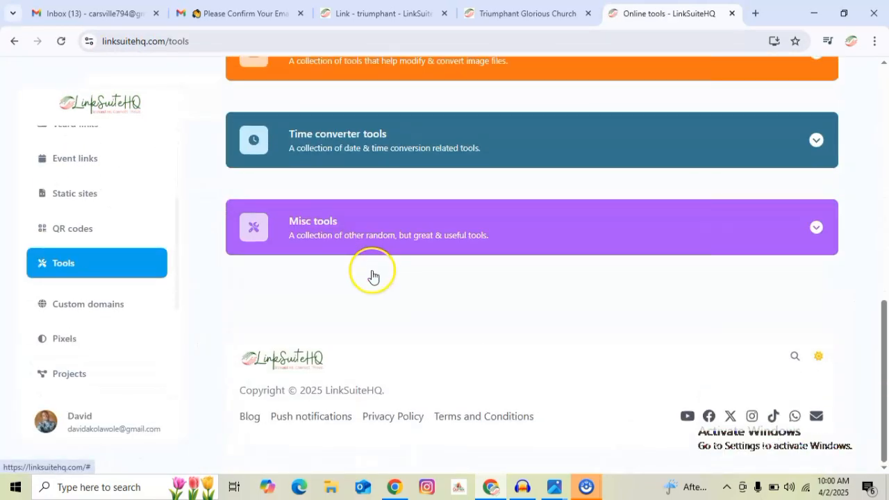
scroll(372, 269, up, 5)
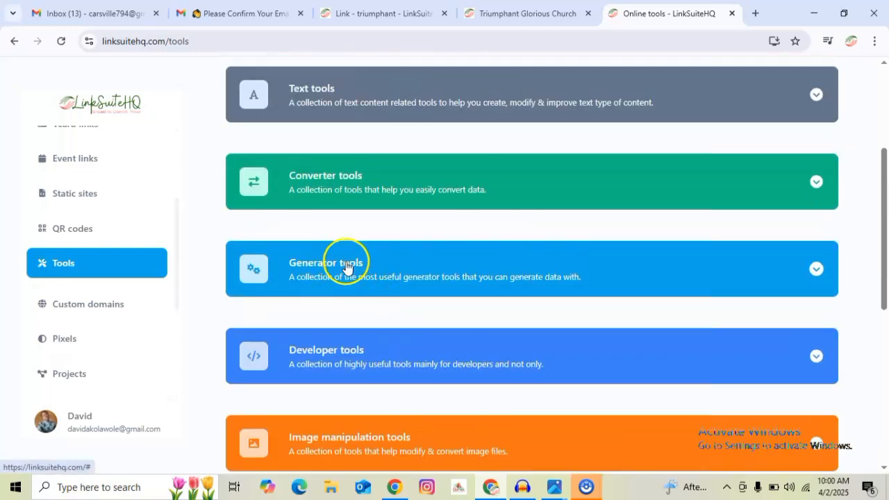
click(341, 270)
scroll(465, 318, down, 4)
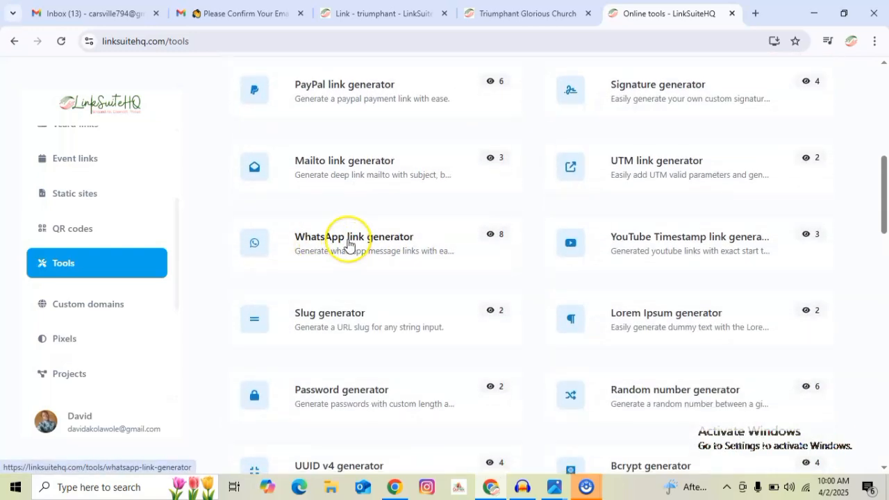
click(304, 200)
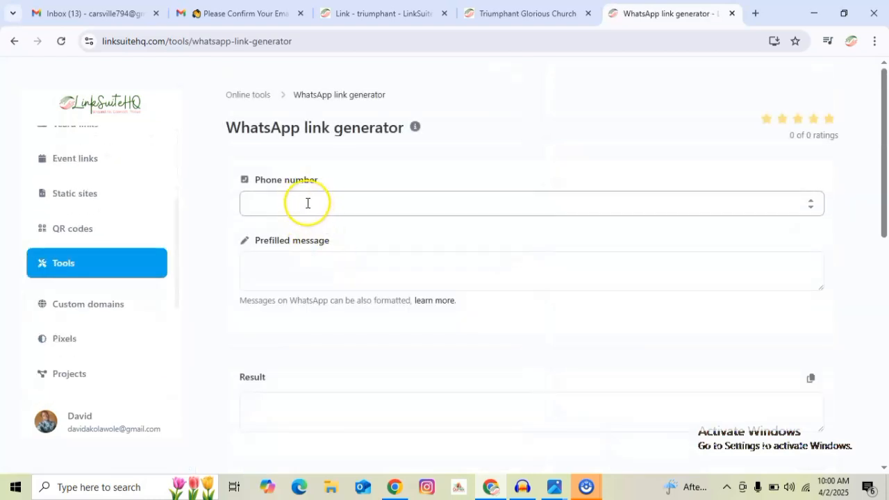
Generate a WhatsApp link from the saved phone number without a prefilled message and copy the resulting URL.
click(309, 200)
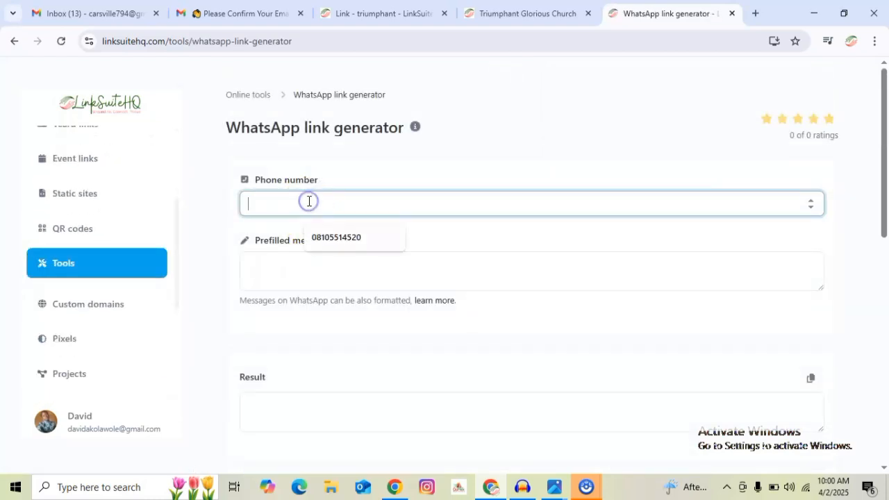
click(334, 238)
scroll(455, 258, down, 2)
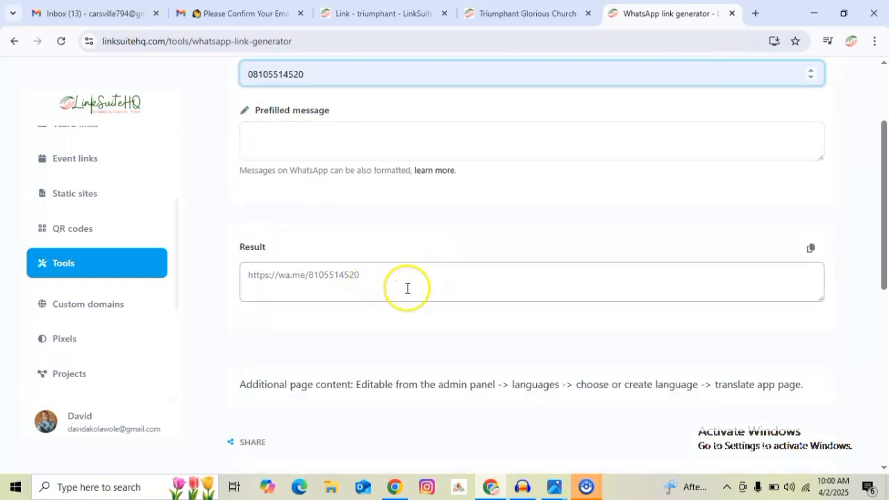
drag(374, 275, 235, 275)
key(ctrl+c)
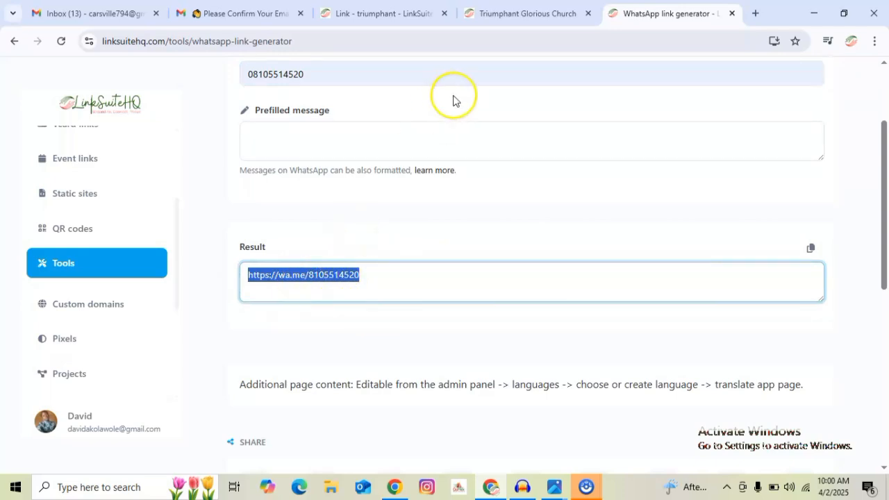
Complete the link button with the copied WhatsApp URL as destination and the name "Chat with Pastor", and submit it.
mouse_move(497, 14)
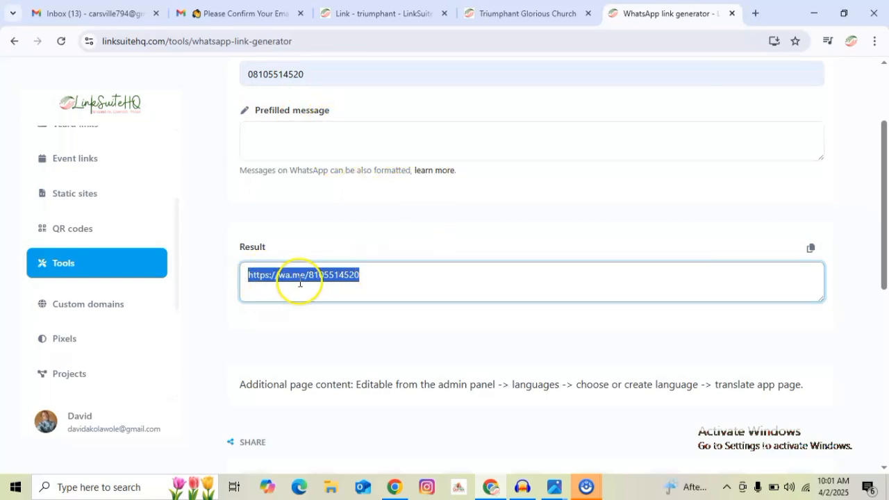
click(386, 13)
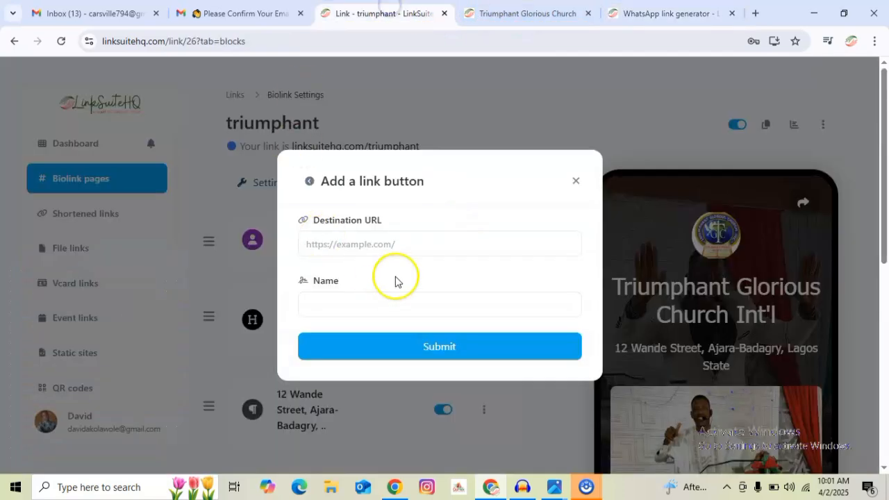
click(350, 245)
key(ctrl+v)
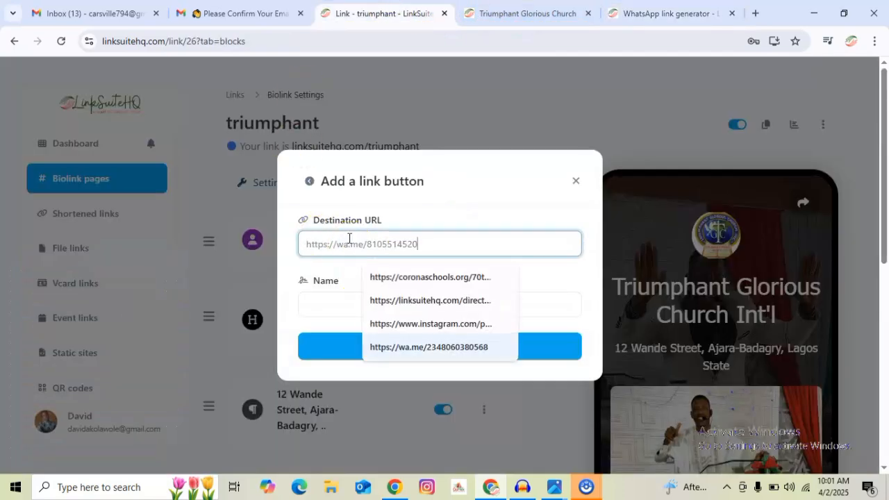
click(369, 303)
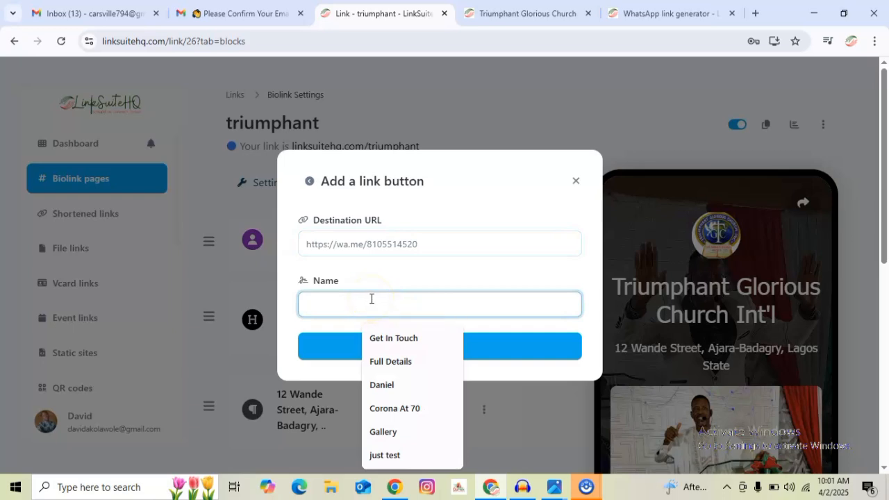
text(Chat)
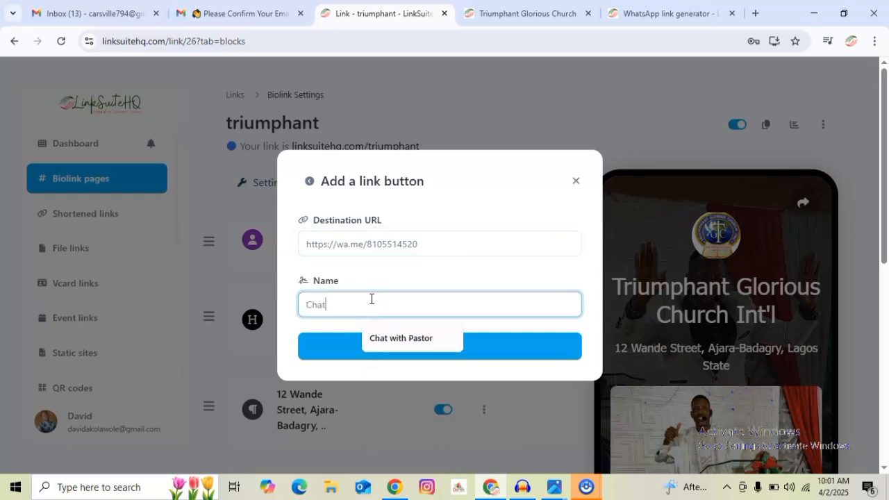
click(403, 339)
click(427, 352)
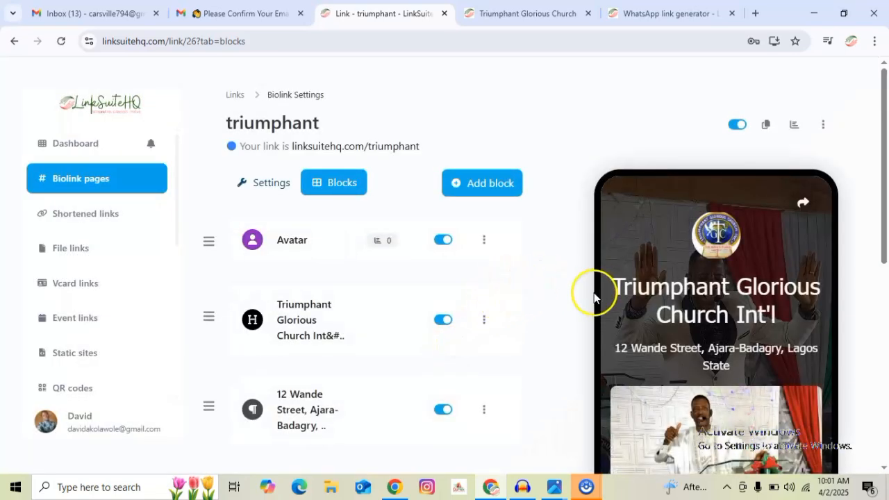
scroll(594, 298, down, 3)
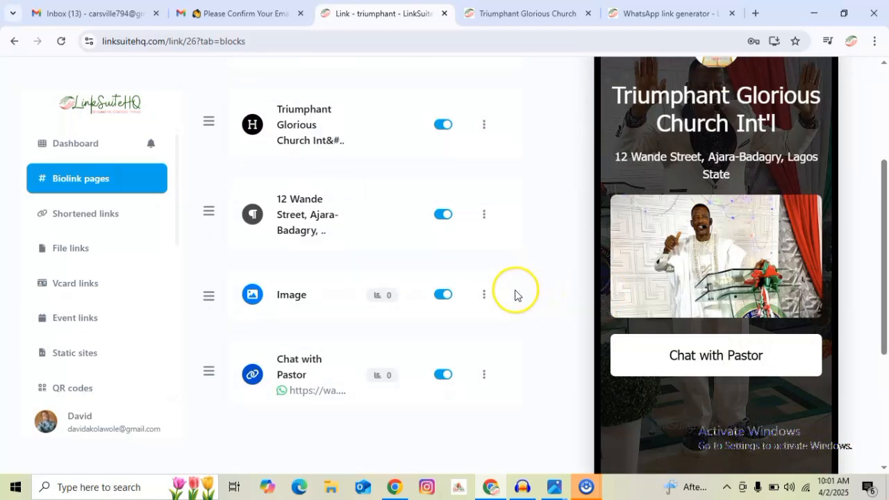
scroll(528, 317, up, 2)
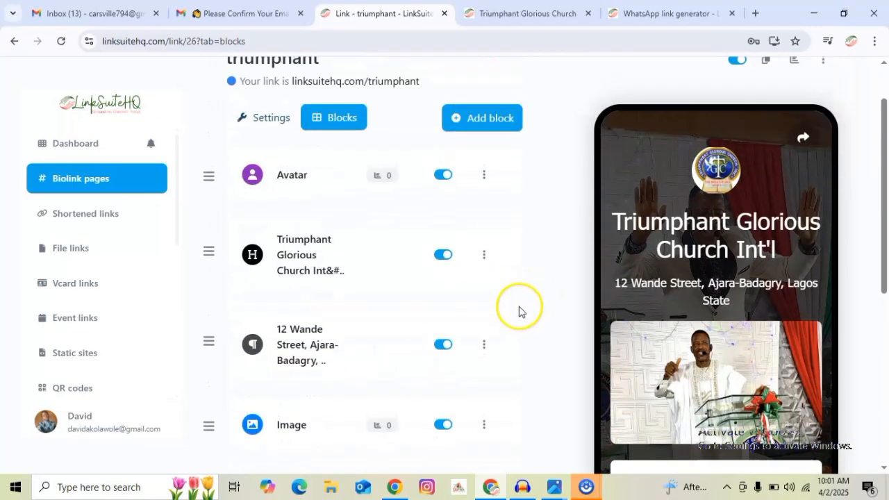
scroll(514, 300, down, 2)
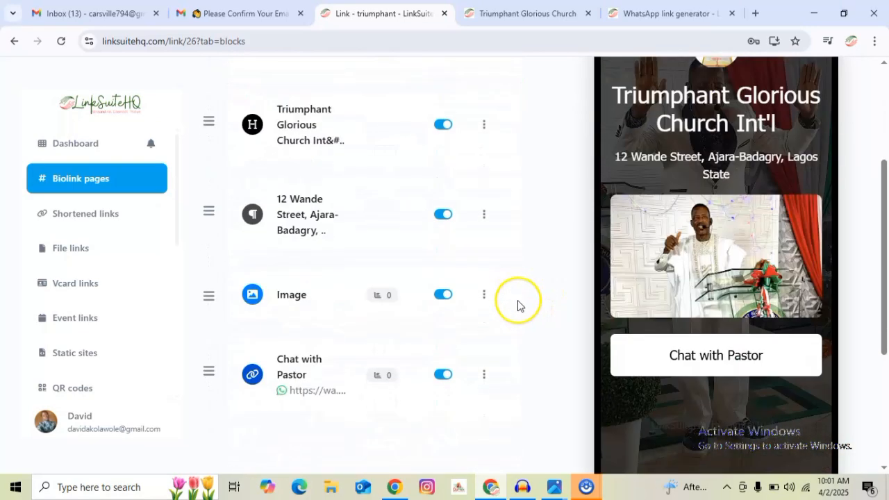
scroll(523, 312, up, 2)
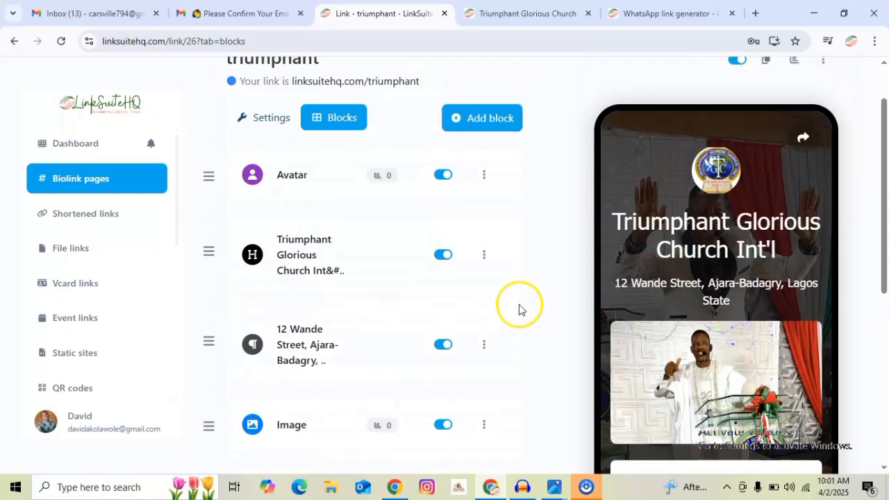
scroll(521, 310, down, 2)
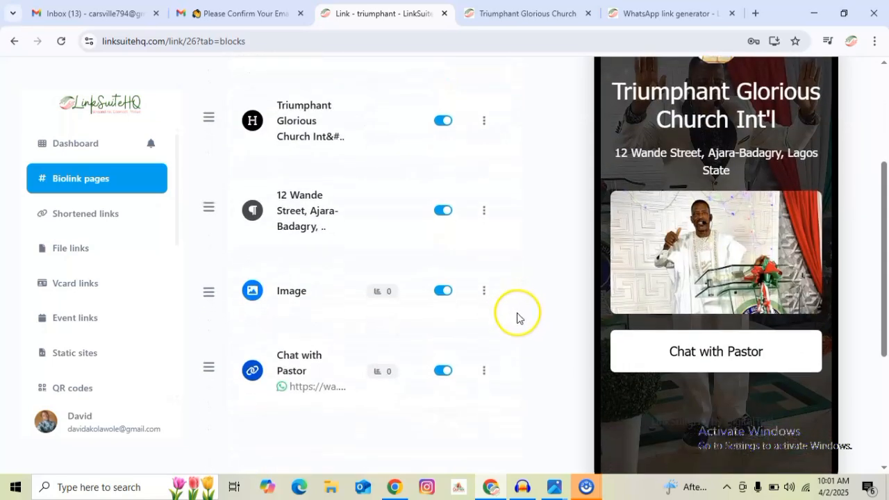
Open the Chat with Pastor link block for editing.
scroll(517, 314, down, 2)
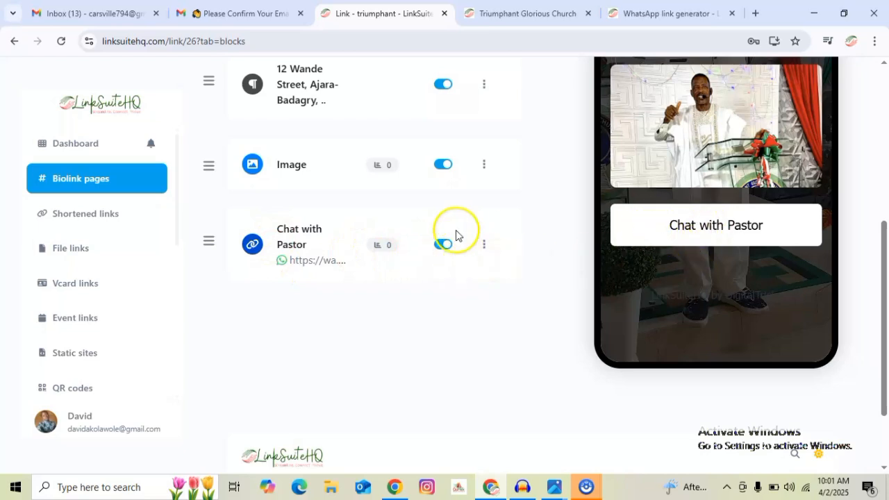
click(485, 245)
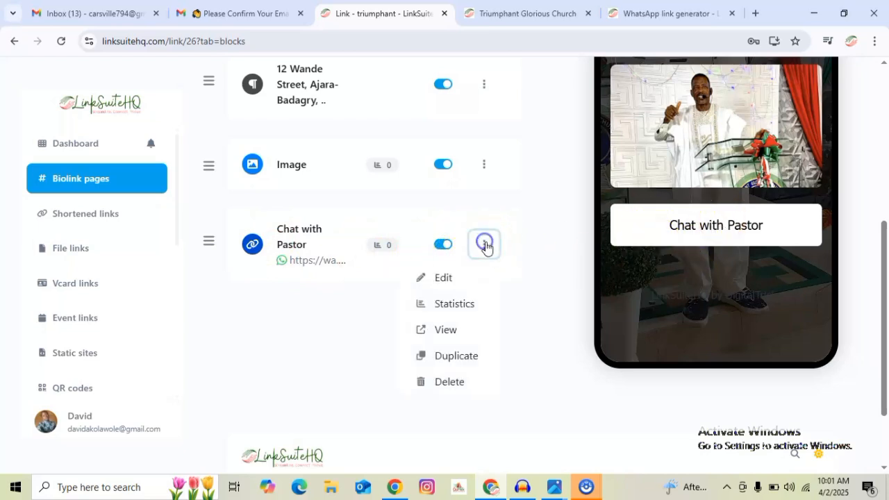
click(441, 277)
scroll(503, 302, down, 1)
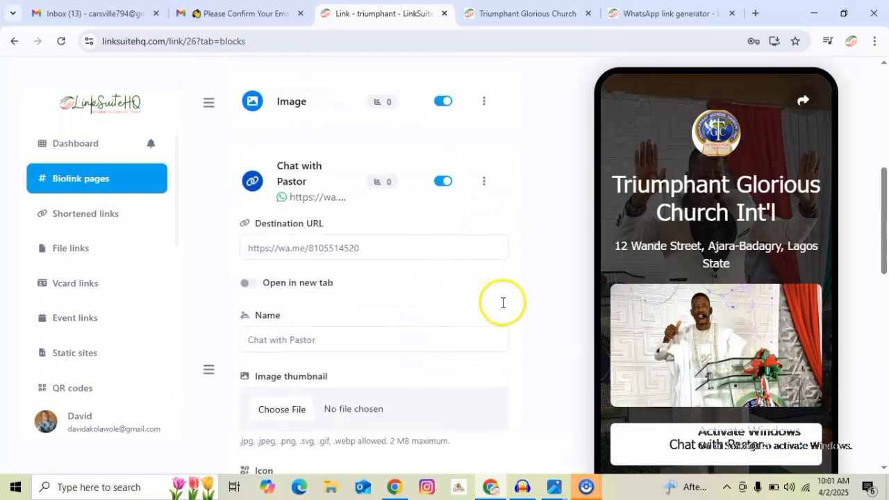
Search the icon picker for "what" and set the Chat with Pastor block's icon to fab fa-whatsapp.
scroll(503, 302, down, 2)
scroll(378, 236, down, 1)
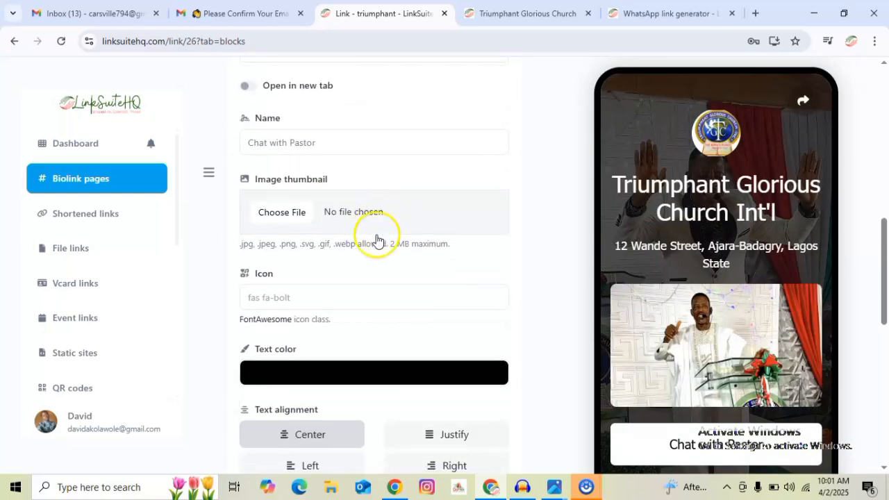
click(289, 294)
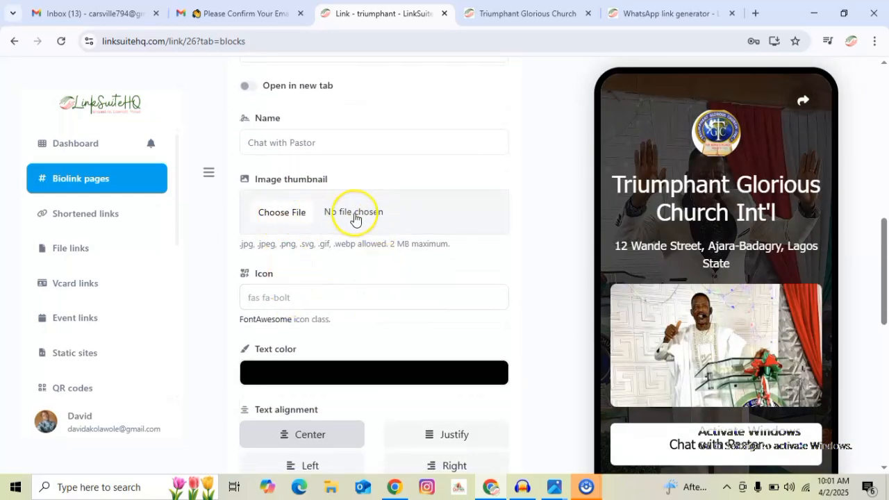
click(308, 294)
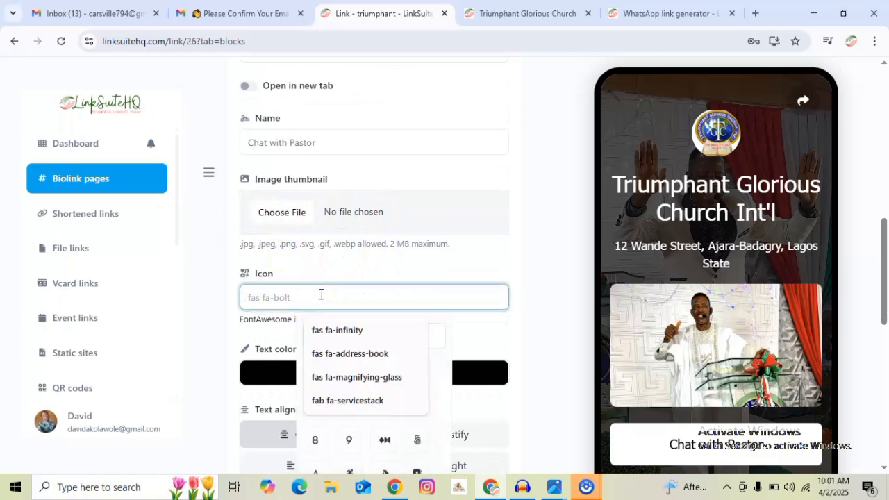
text(what)
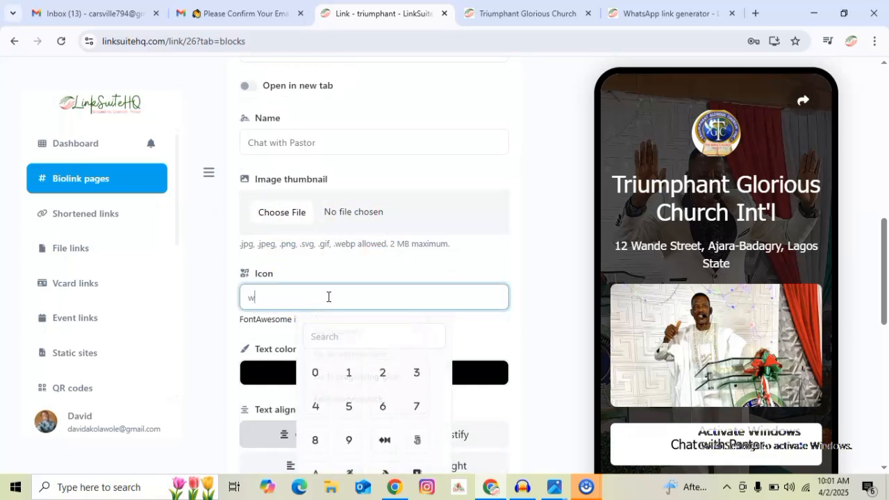
click(343, 336)
text(w)
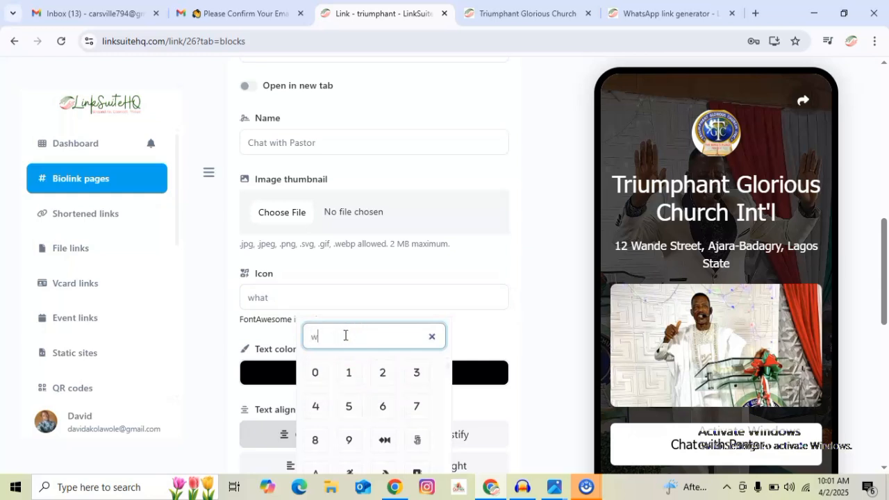
text(hat)
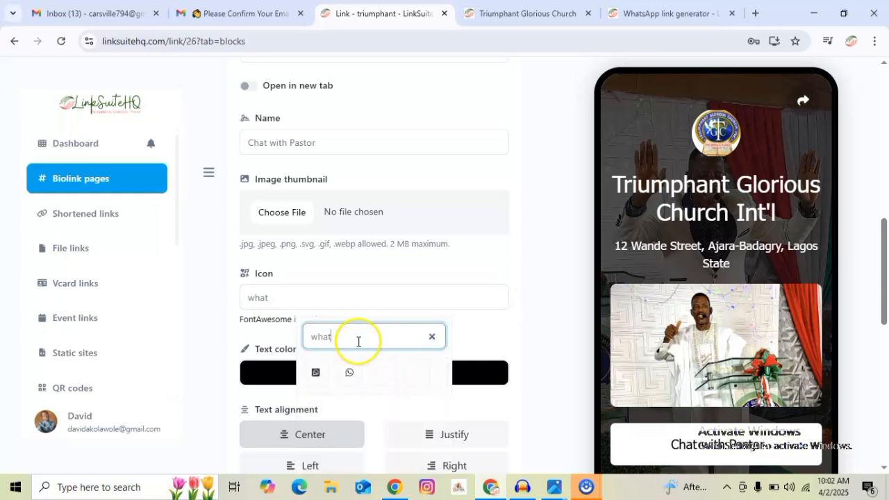
click(348, 376)
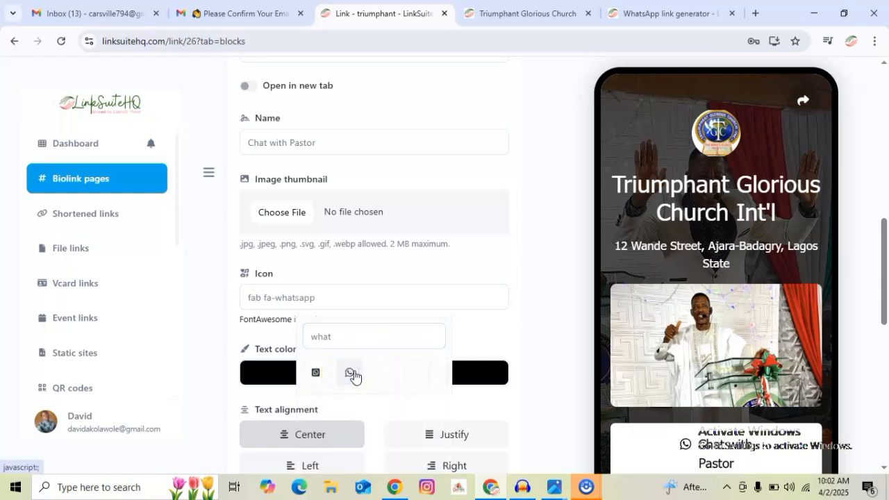
click(349, 375)
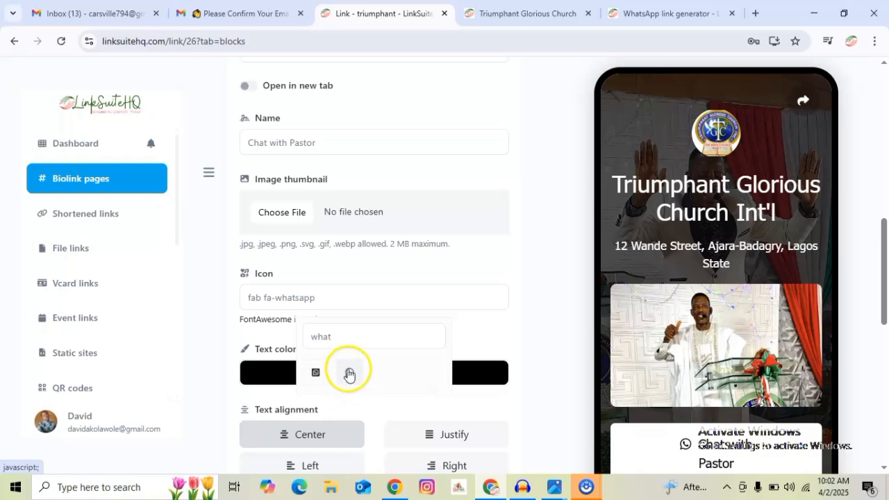
click(551, 318)
Examine the Chat with Pastor block's alignment, color and animation options and check the button's label in the page preview.
scroll(551, 322, down, 5)
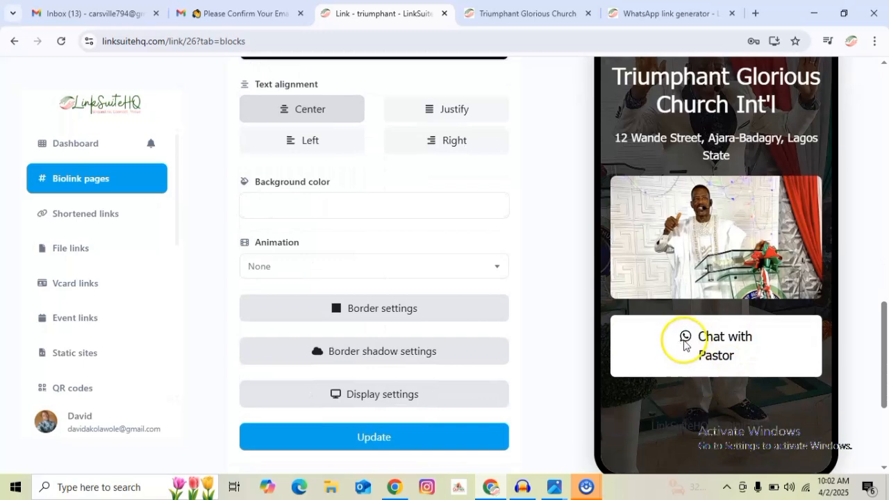
scroll(497, 246, up, 2)
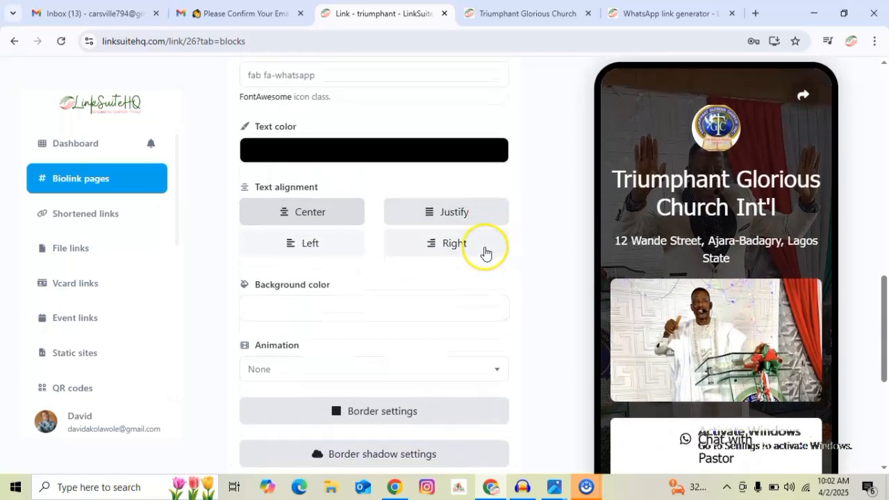
scroll(403, 216, up, 3)
scroll(696, 381, down, 5)
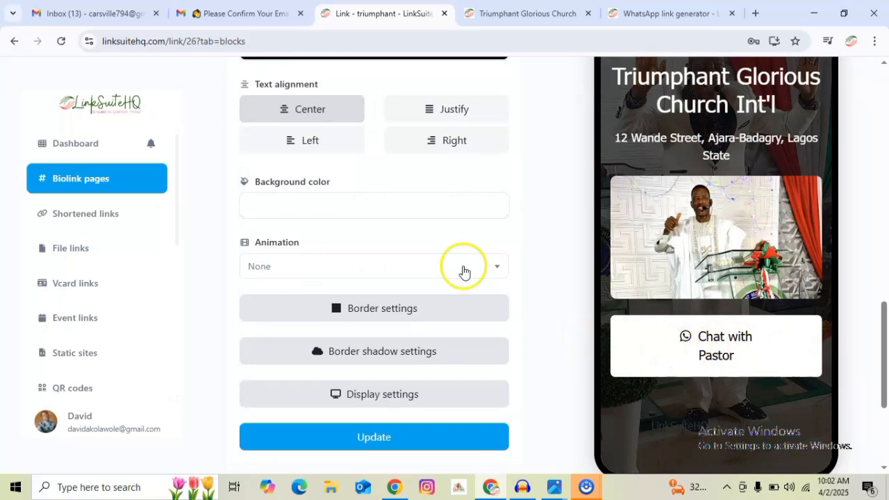
scroll(532, 238, up, 1)
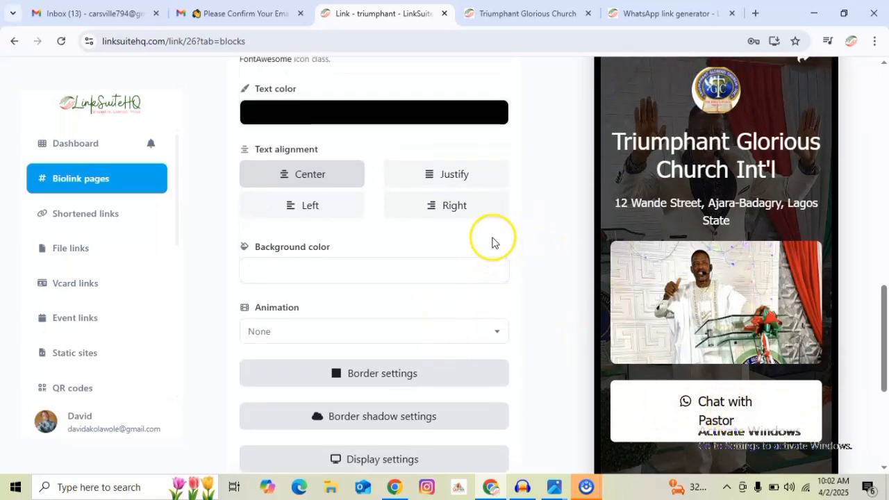
scroll(496, 246, up, 7)
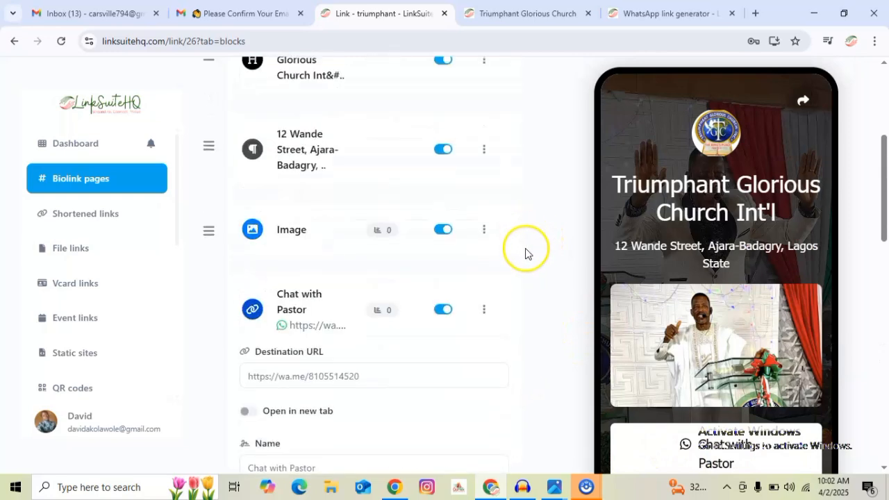
scroll(526, 252, down, 3)
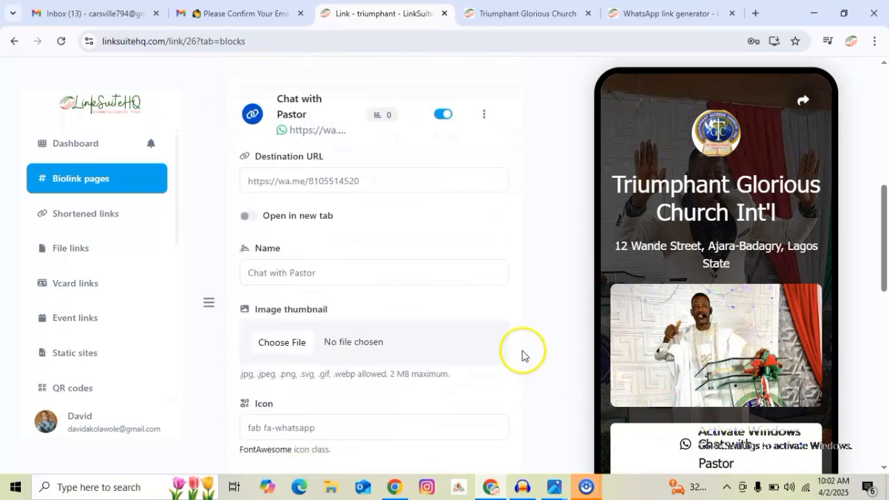
scroll(556, 283, up, 7)
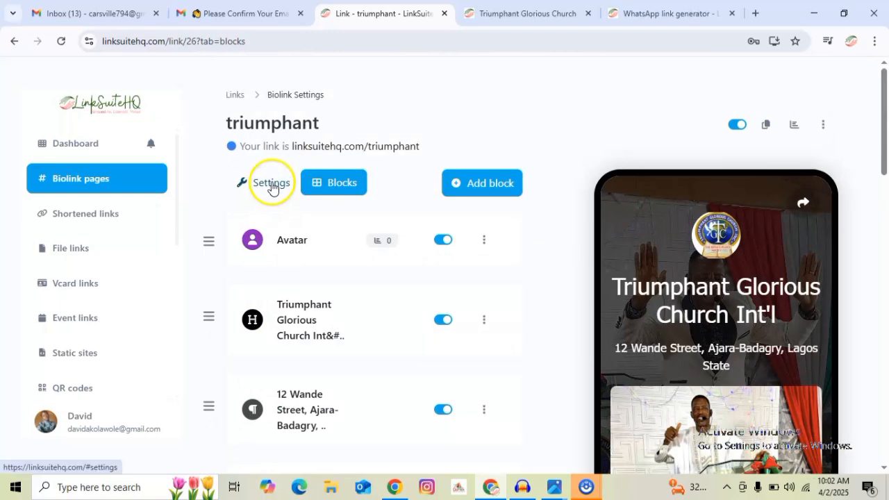
Save the updated Chat with Pastor block.
scroll(476, 321, down, 10)
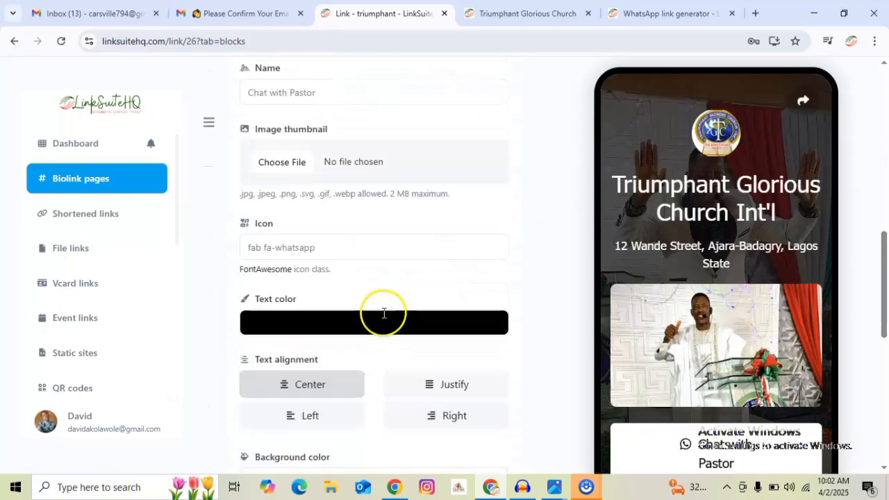
scroll(351, 323, down, 4)
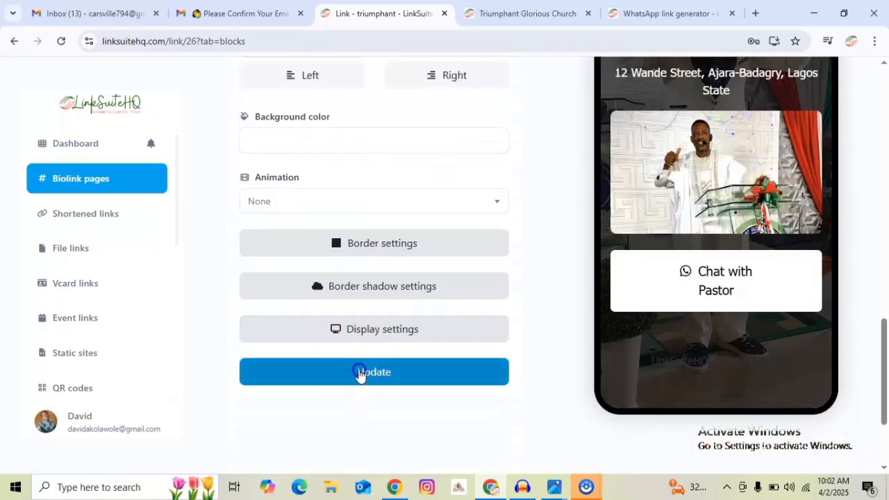
click(359, 373)
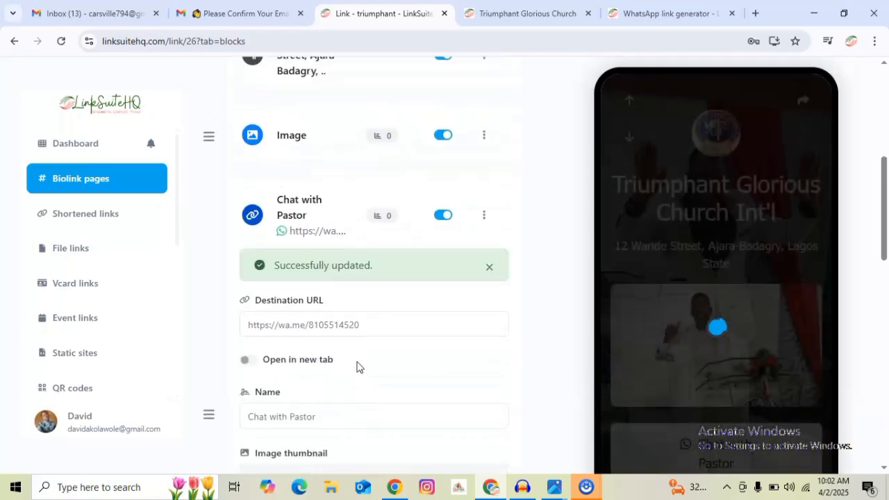
Go to the triumphant page's general settings and expand the Customizations section.
scroll(511, 183, up, 4)
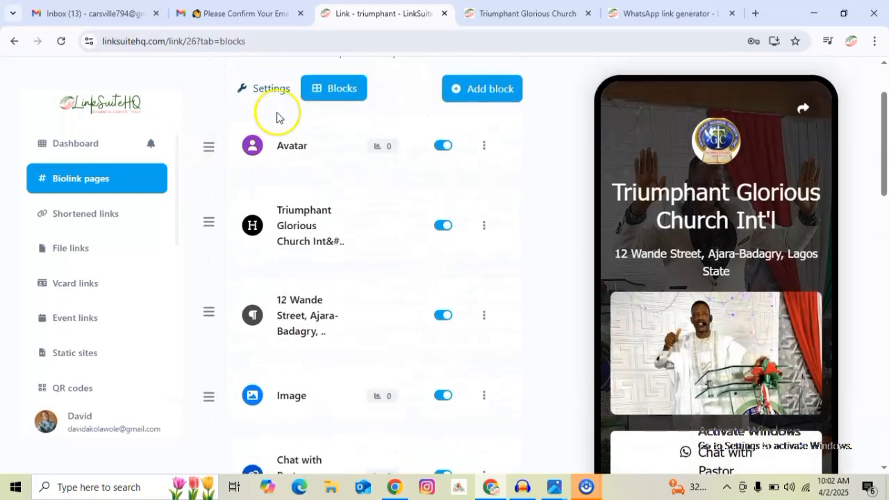
click(263, 89)
scroll(712, 356, down, 2)
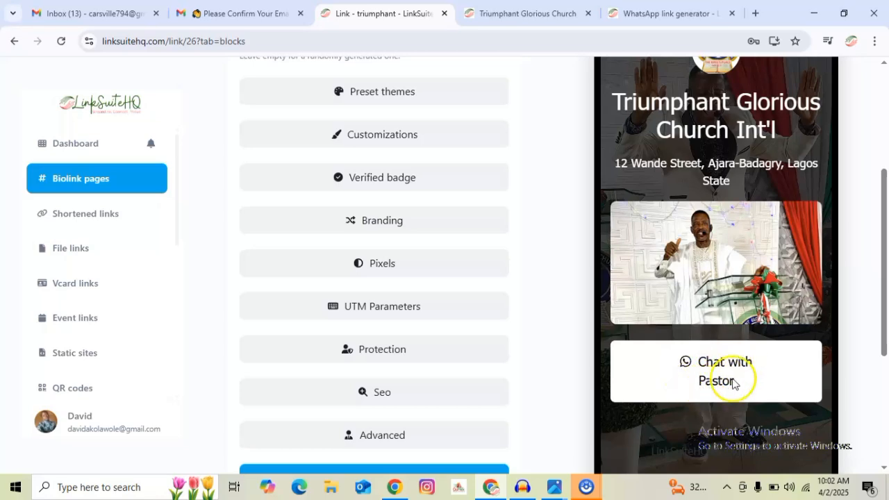
scroll(482, 306, down, 3)
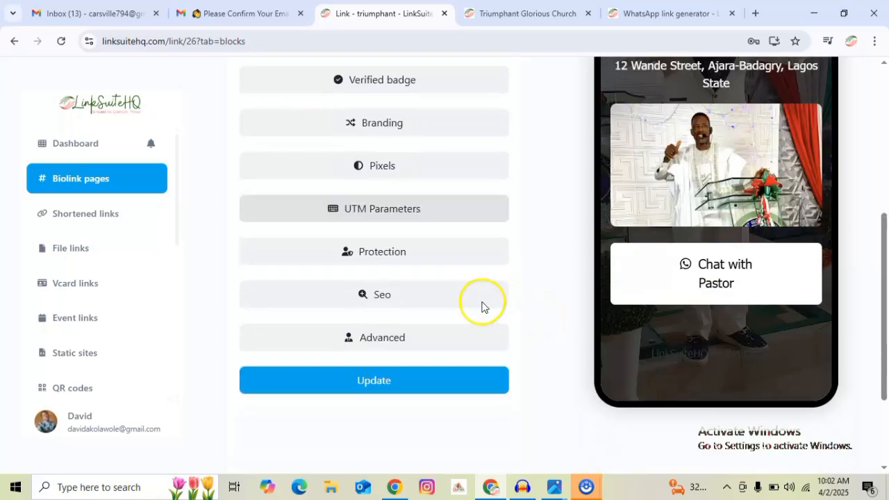
scroll(522, 308, up, 5)
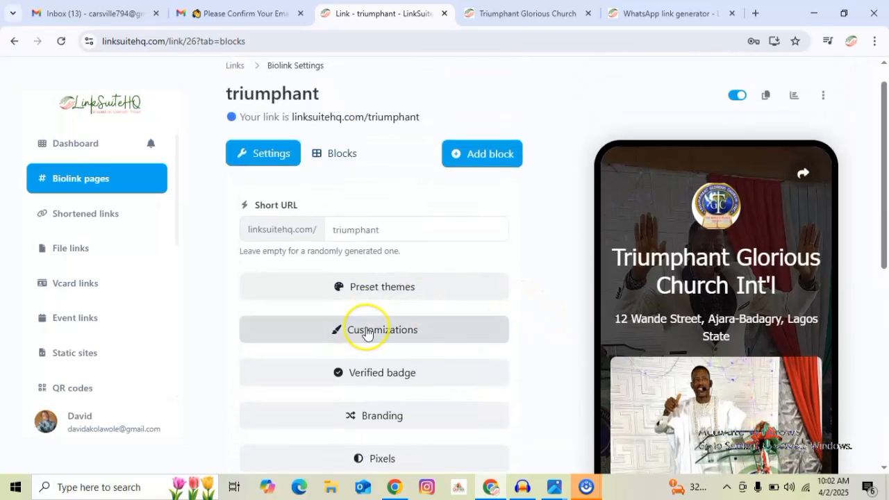
click(365, 328)
Try a page font size of 16 px and return it to 18 px.
scroll(389, 347, down, 3)
scroll(389, 354, down, 5)
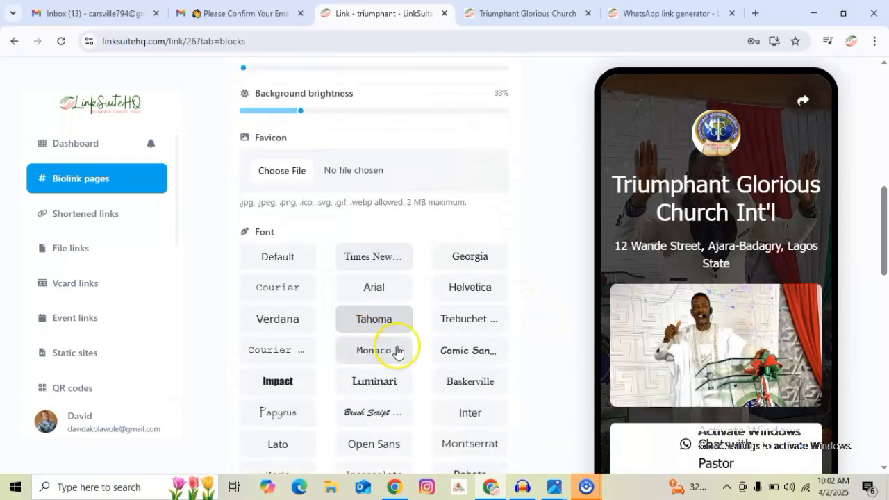
scroll(417, 292, down, 3)
scroll(399, 337, down, 1)
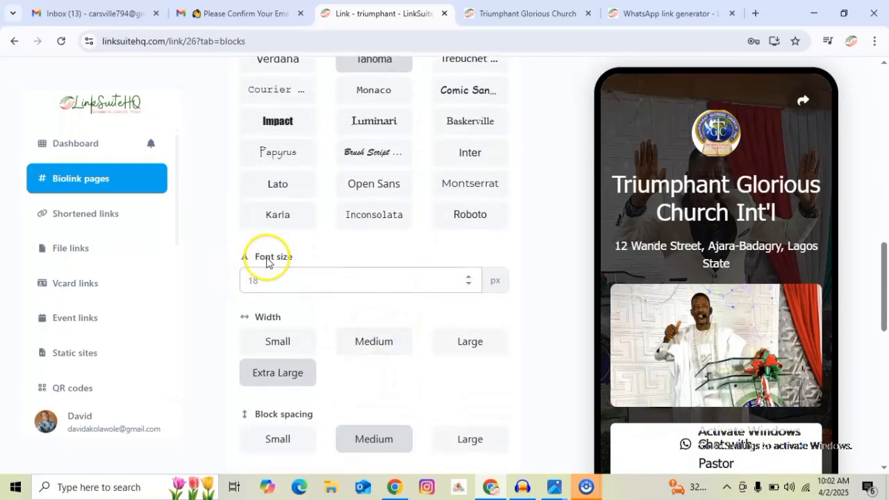
click(468, 285)
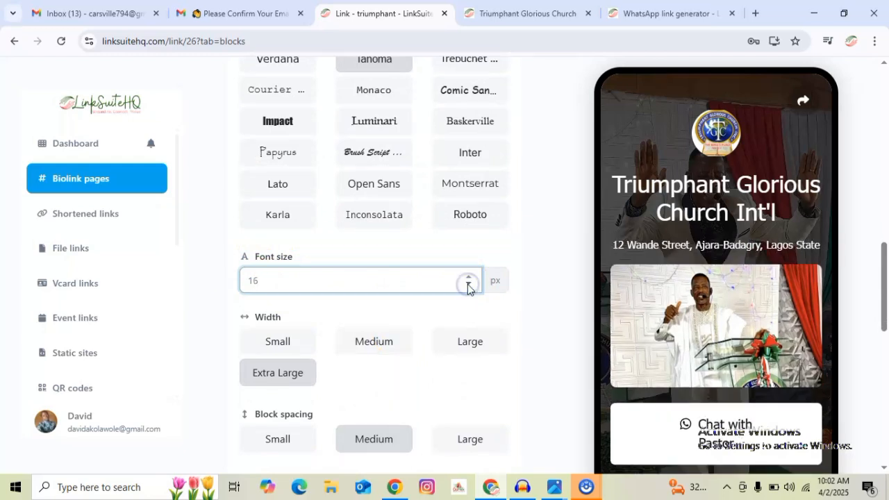
click(470, 278)
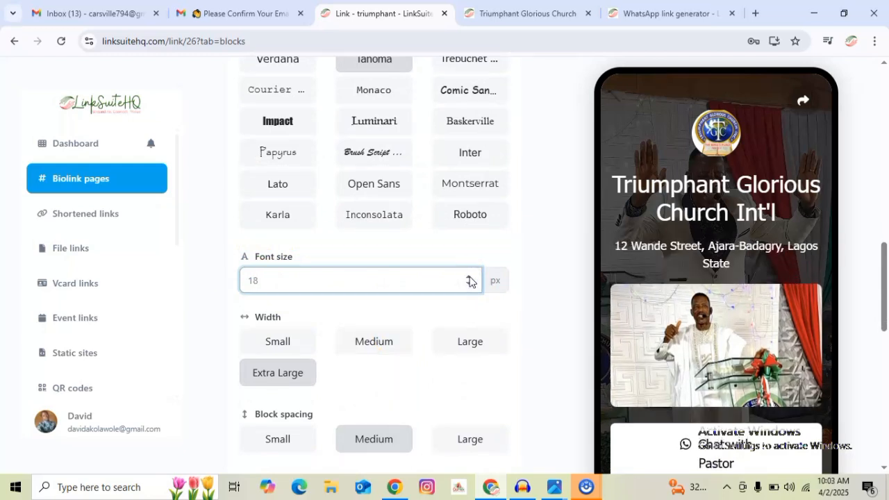
scroll(724, 368, down, 1)
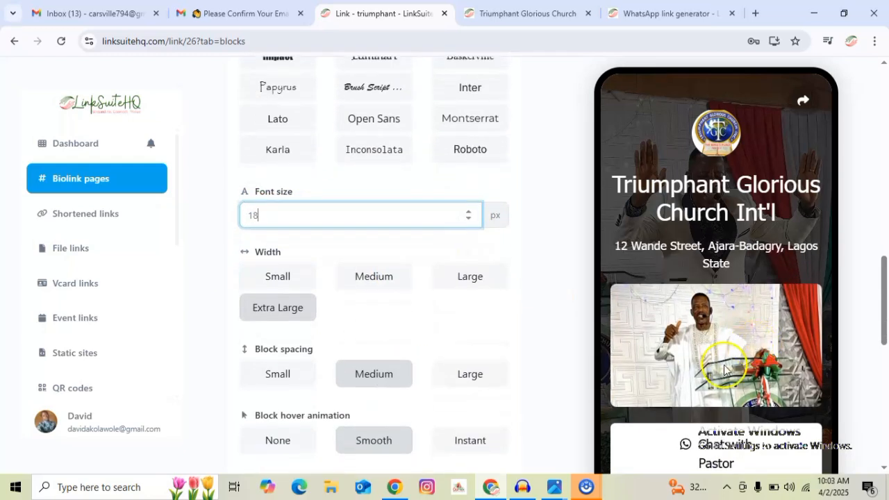
scroll(724, 375, down, 1)
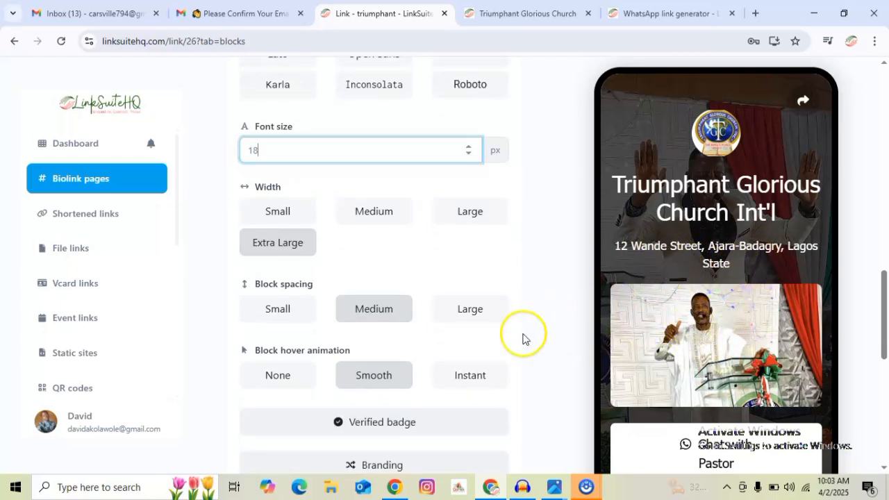
Save the triumphant page's general settings.
scroll(534, 289, down, 2)
scroll(500, 320, down, 3)
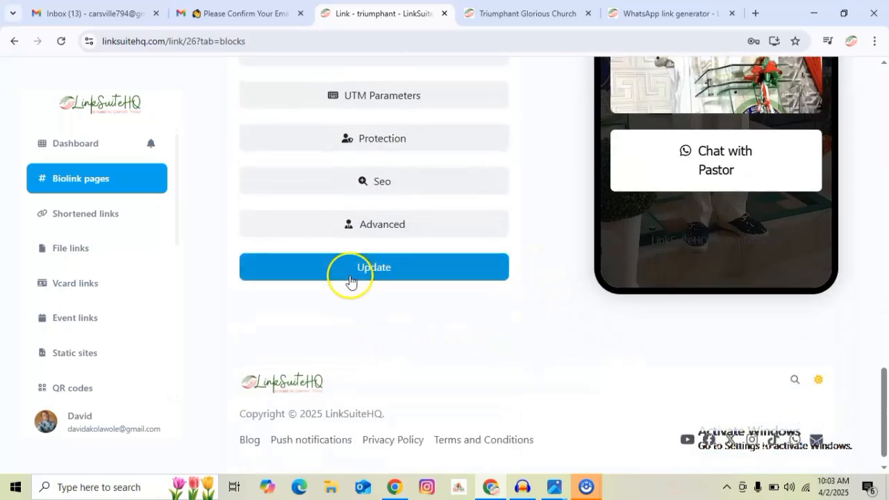
click(367, 266)
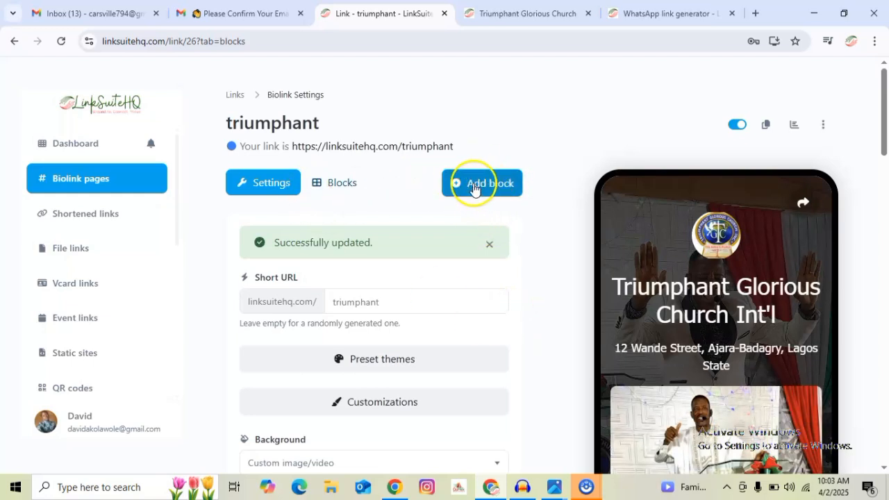
Check the reference page for the block after Chat With Pastor and add a contact form block named "Prayer Request".
click(509, 14)
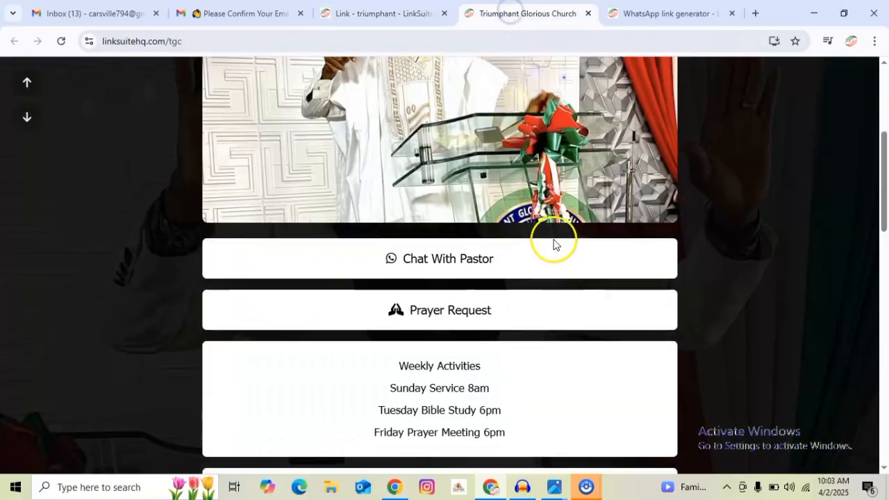
scroll(401, 257, down, 1)
click(363, 12)
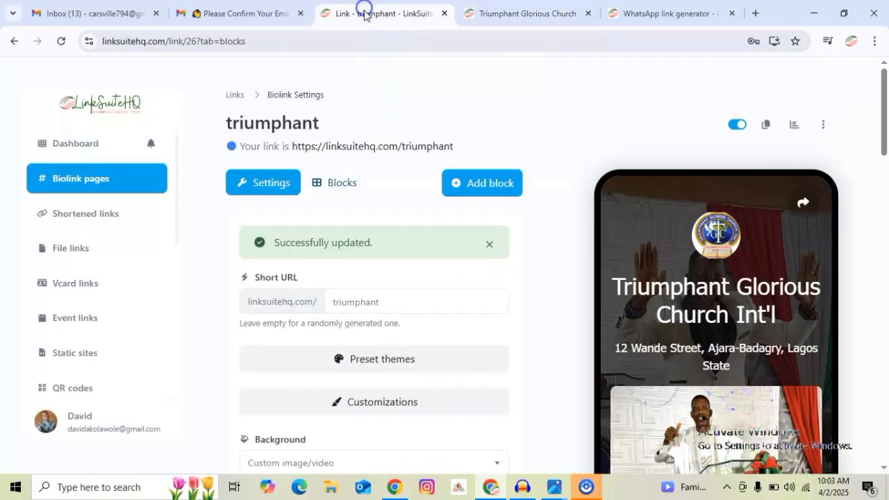
click(482, 184)
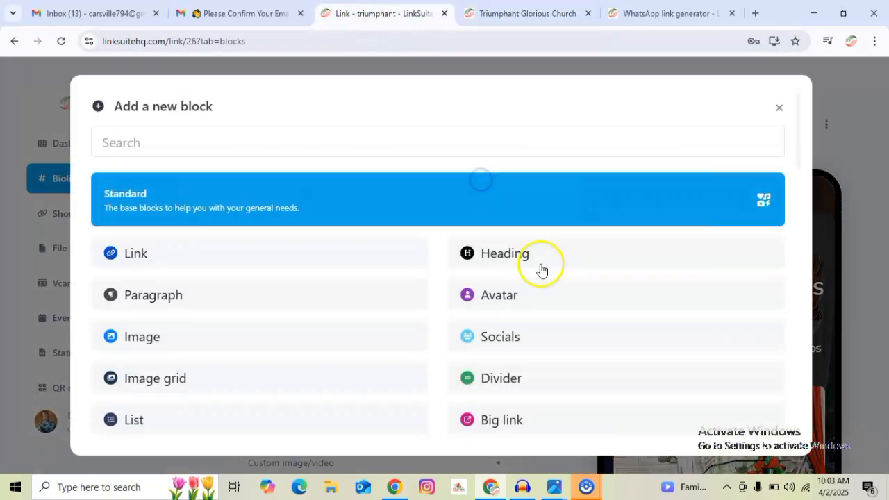
scroll(399, 294, down, 4)
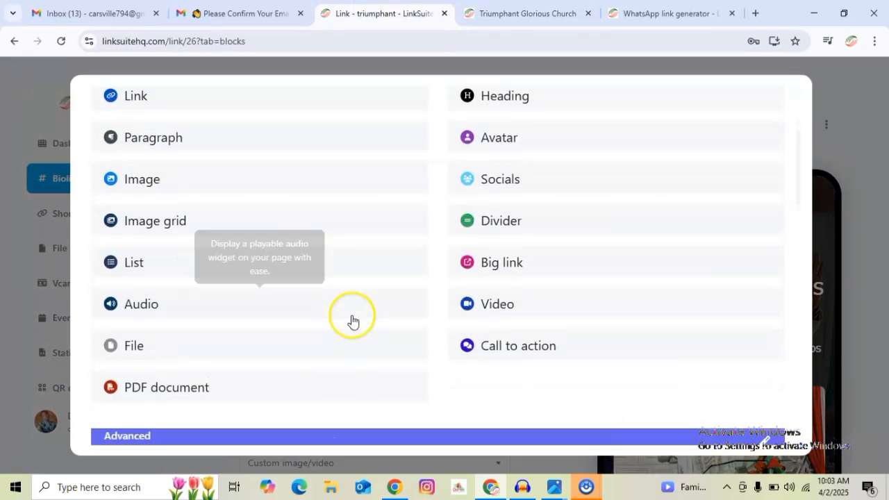
scroll(332, 292, down, 3)
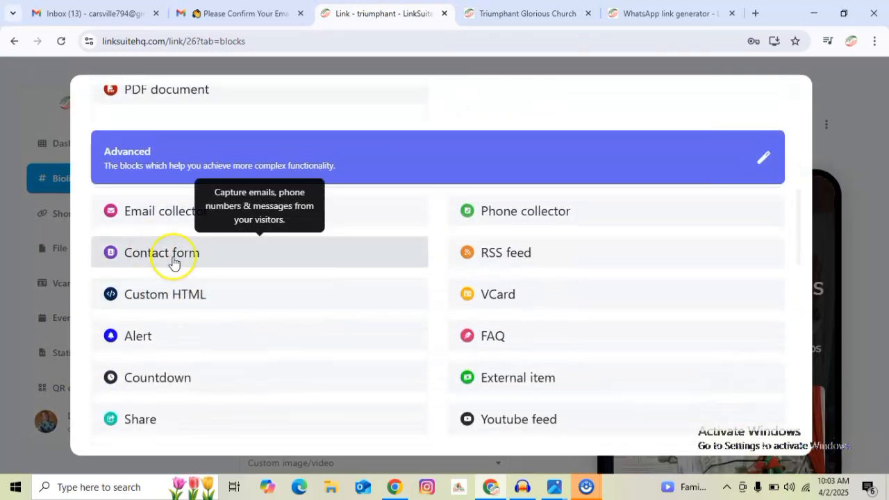
click(164, 257)
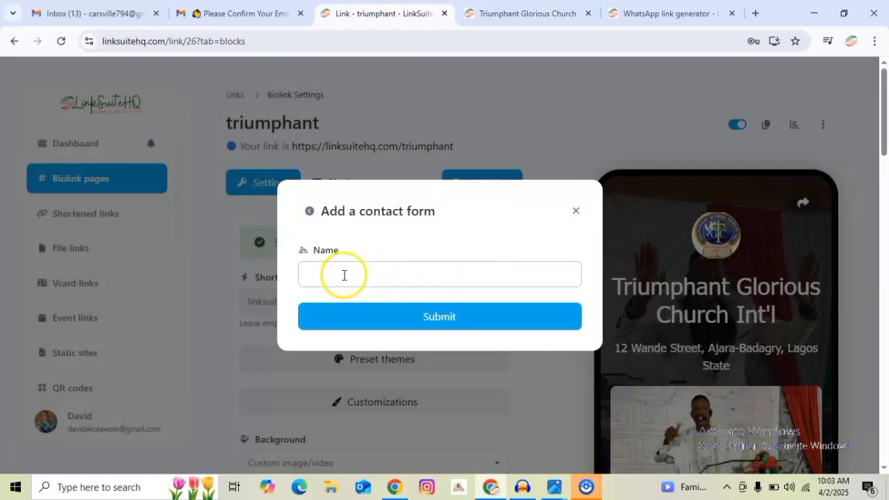
click(383, 272)
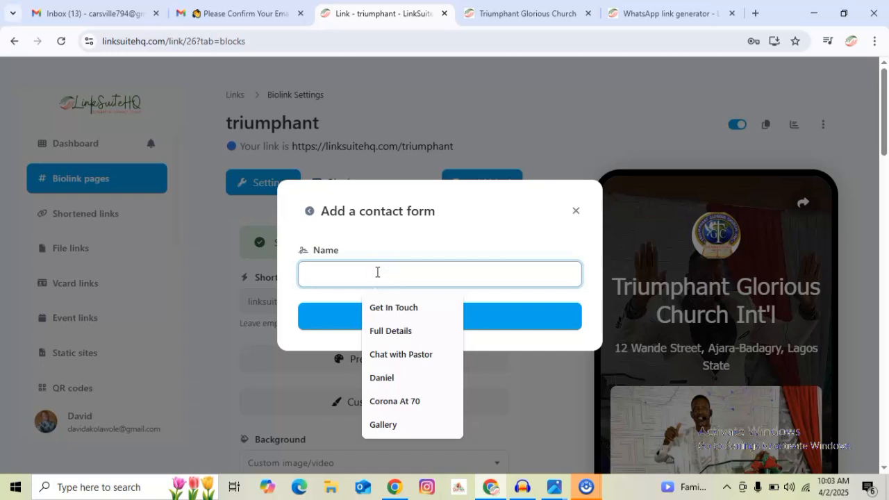
text(Prayer Request)
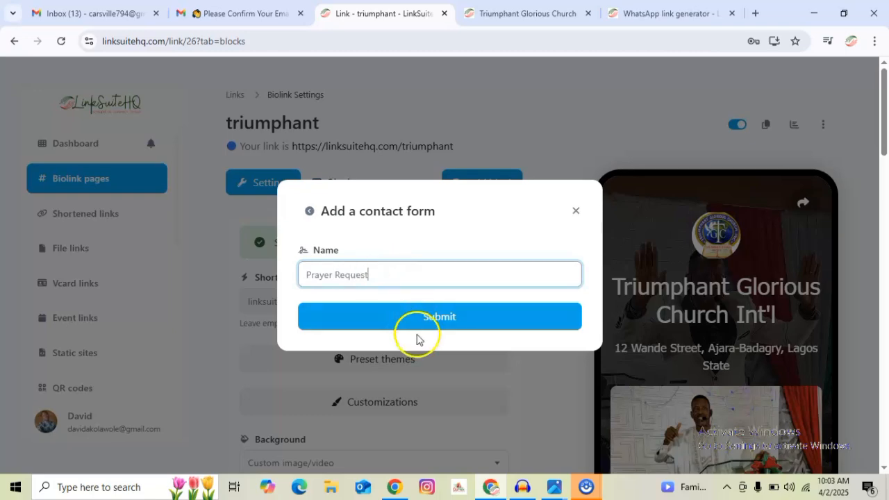
click(433, 318)
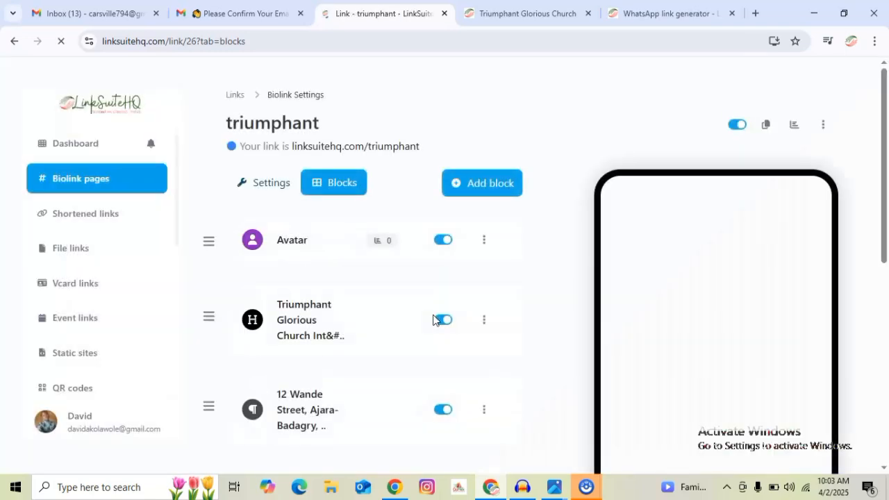
Open the Prayer Request block for editing and expand its form settings.
scroll(419, 318, down, 6)
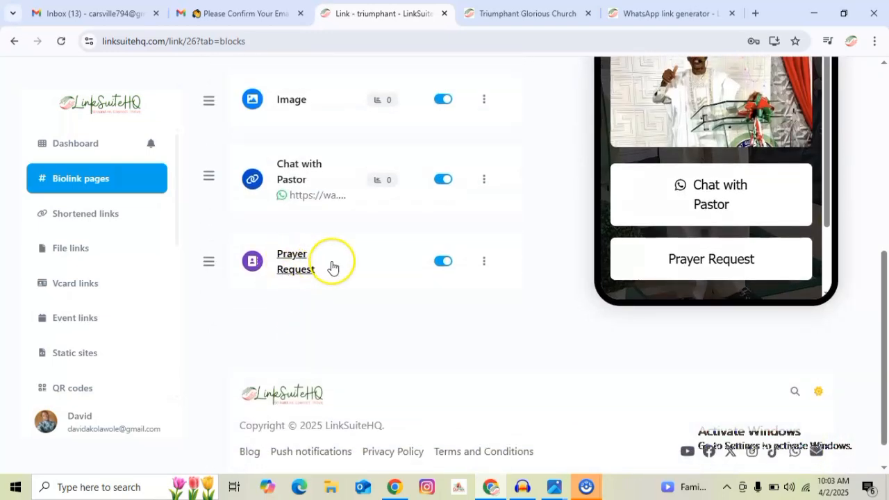
click(484, 263)
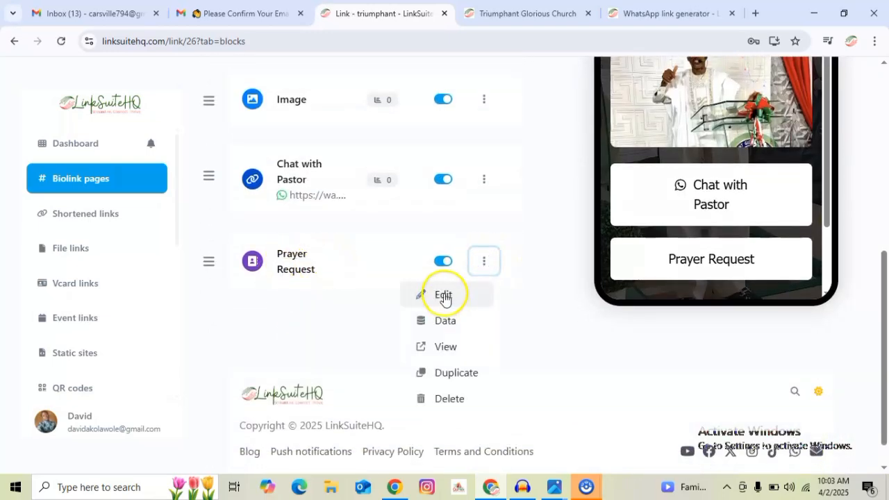
click(443, 294)
scroll(480, 321, down, 1)
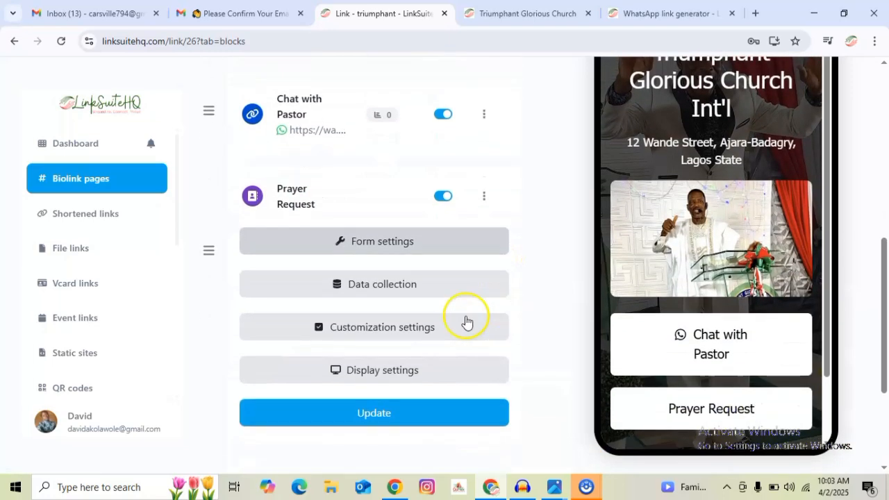
click(381, 242)
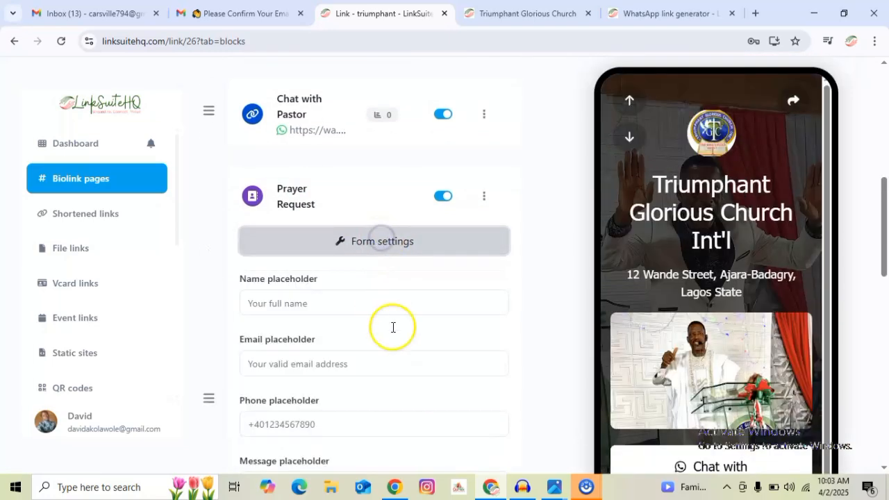
Review the Prayer Request form's placeholder, button text, thank-you and agreement fields, and expand its data collection section.
scroll(393, 327, down, 2)
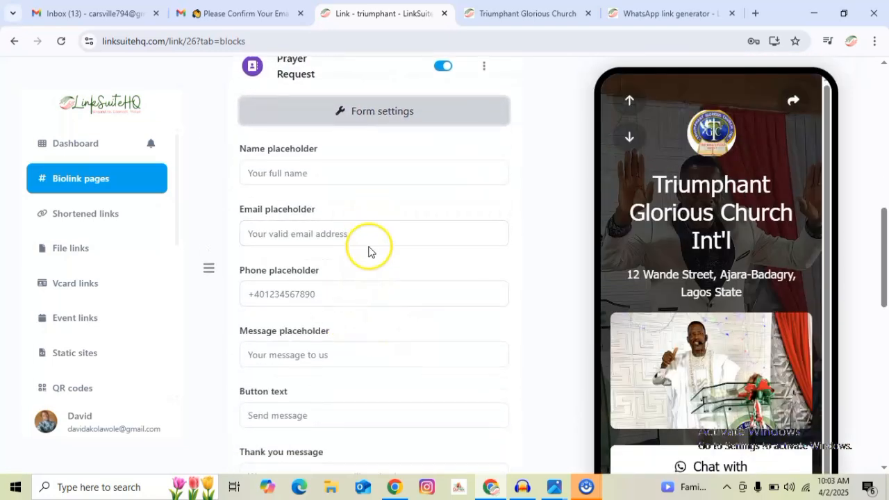
click(350, 236)
click(351, 343)
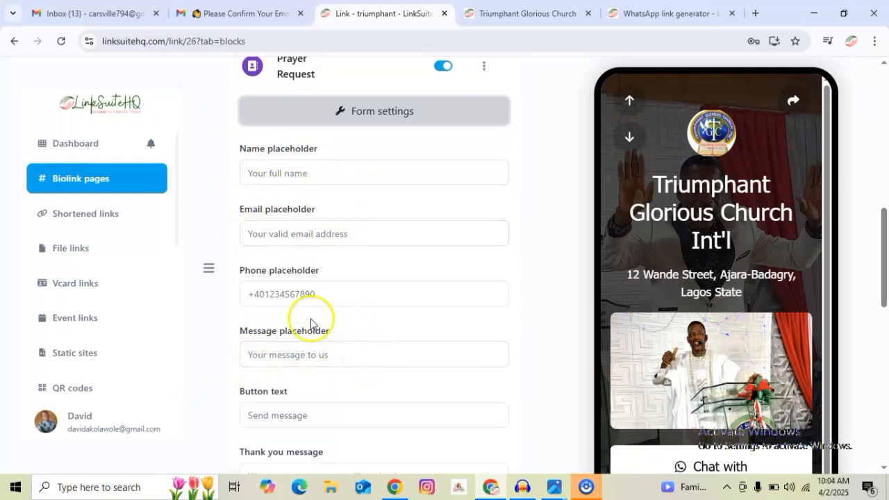
scroll(334, 354, down, 1)
scroll(362, 306, up, 3)
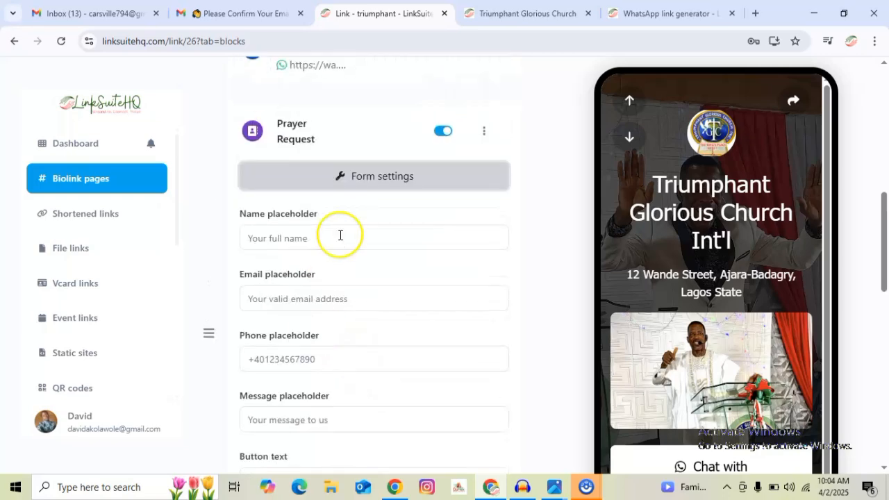
scroll(413, 383, down, 7)
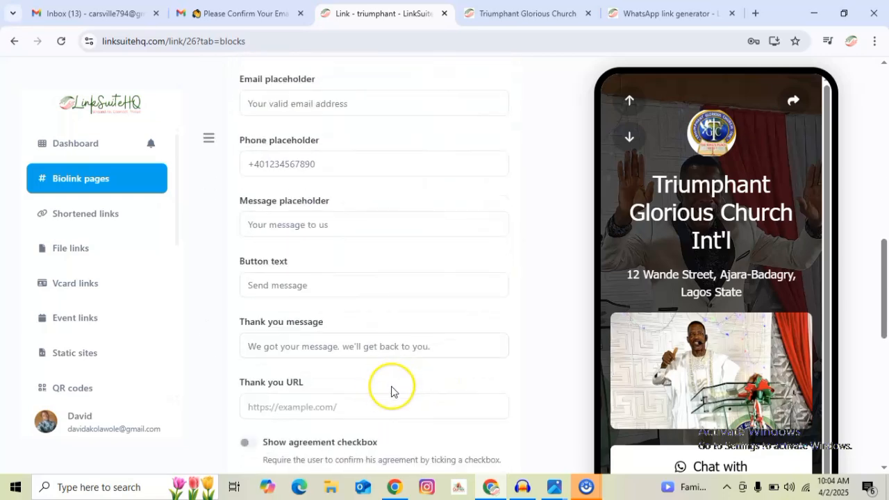
scroll(400, 383, down, 1)
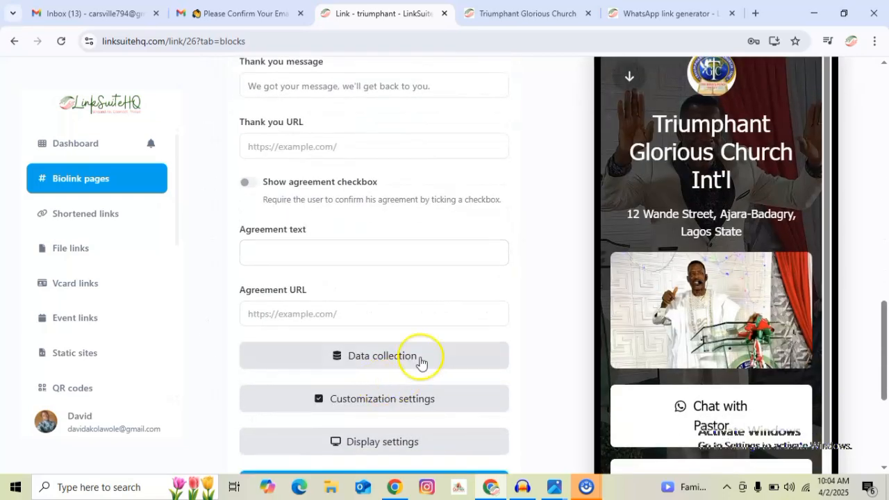
click(379, 357)
scroll(441, 367, down, 4)
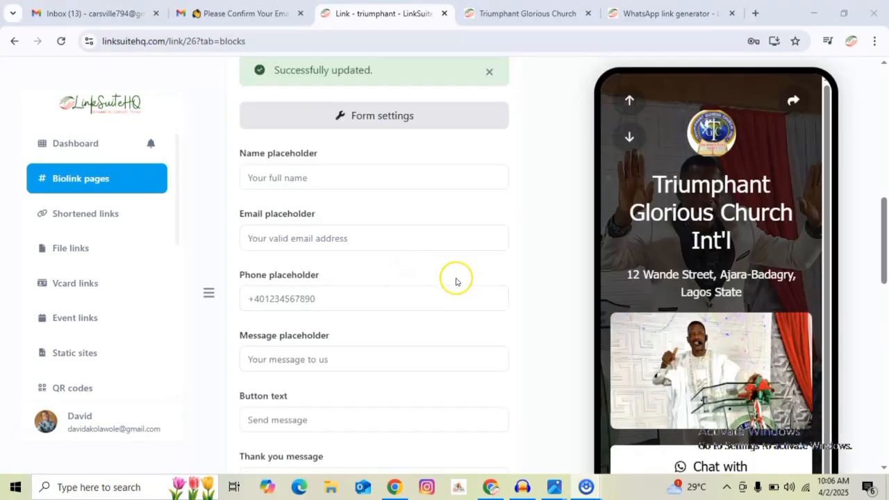
Examine the Prayer Request block's form settings again, along with its email and webhook notification fields.
scroll(451, 270, up, 3)
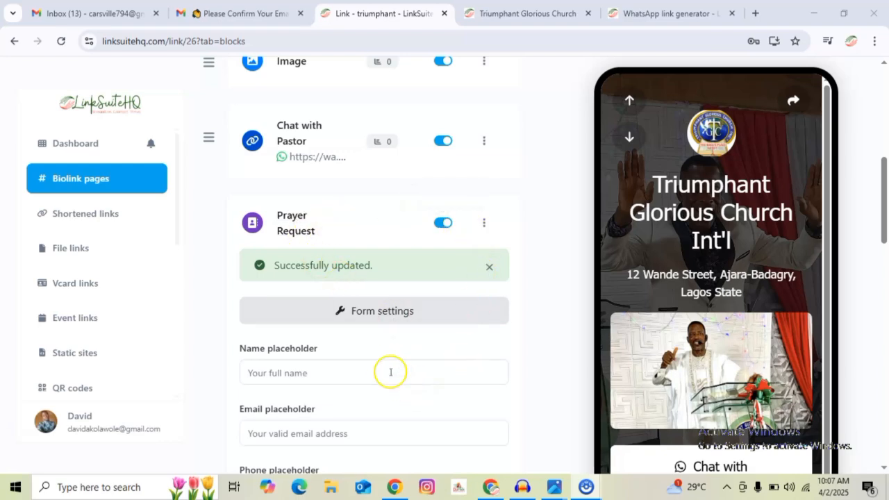
scroll(391, 372, down, 2)
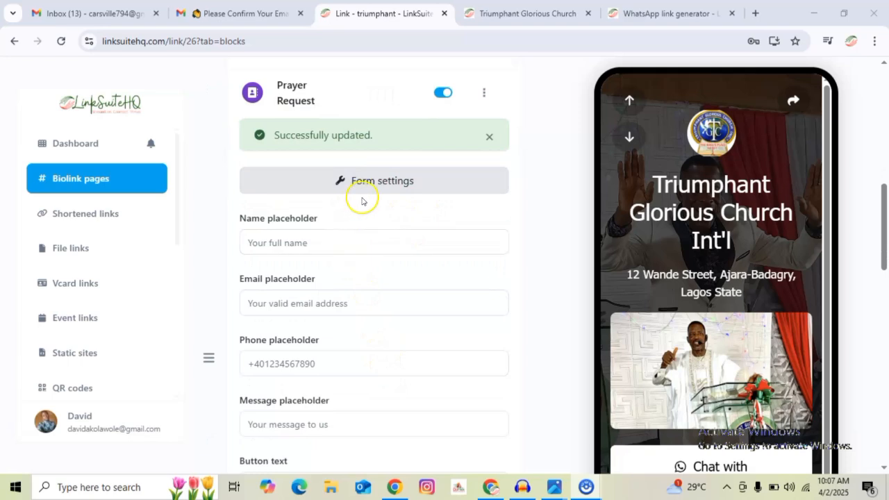
scroll(385, 285, down, 2)
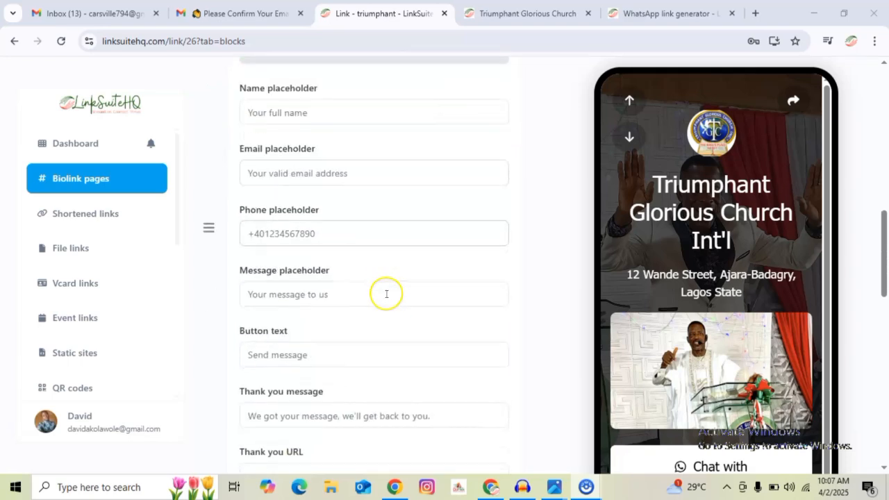
scroll(387, 294, down, 4)
scroll(331, 294, down, 1)
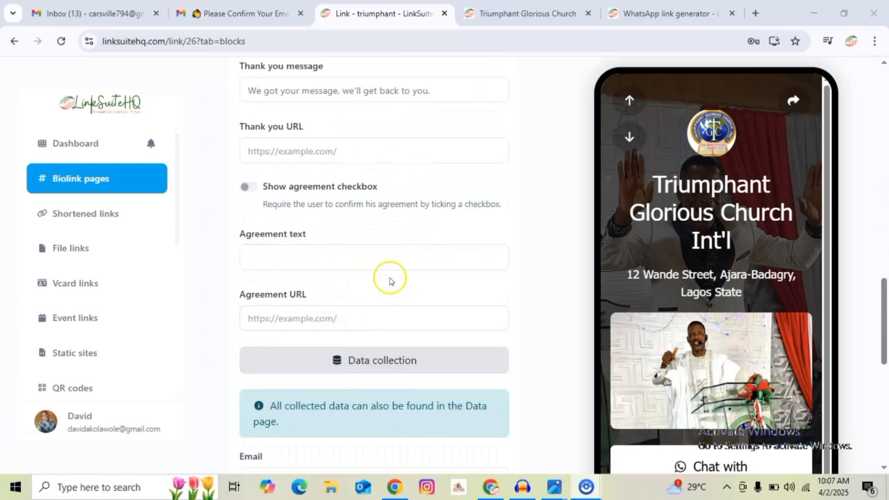
scroll(389, 276, up, 2)
scroll(377, 294, down, 5)
scroll(372, 339, down, 2)
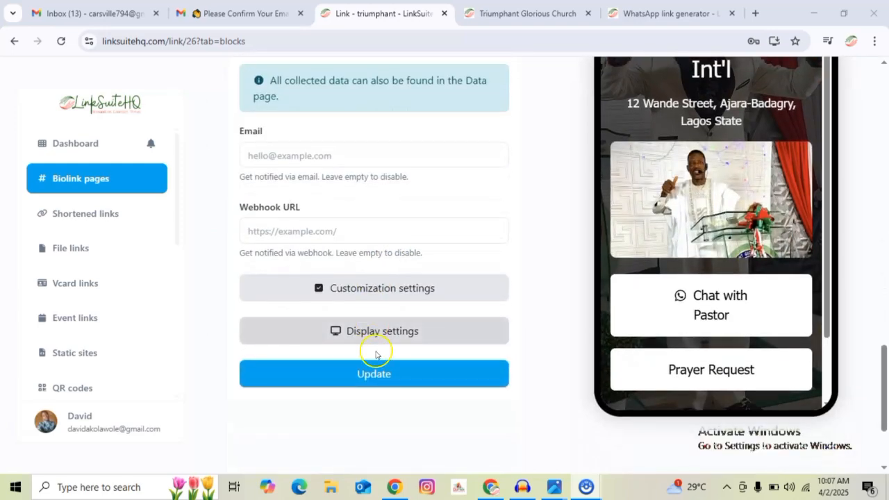
Expand the Prayer Request block's customization settings and open the icon search.
click(353, 288)
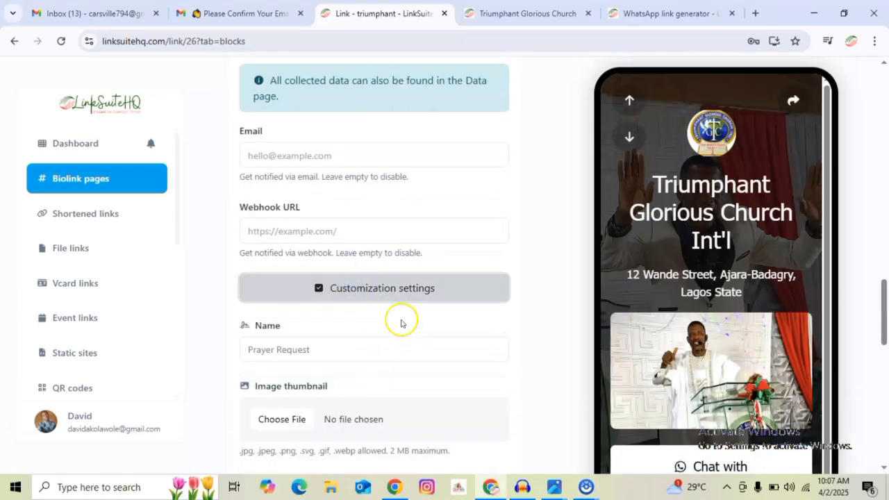
scroll(389, 316, down, 2)
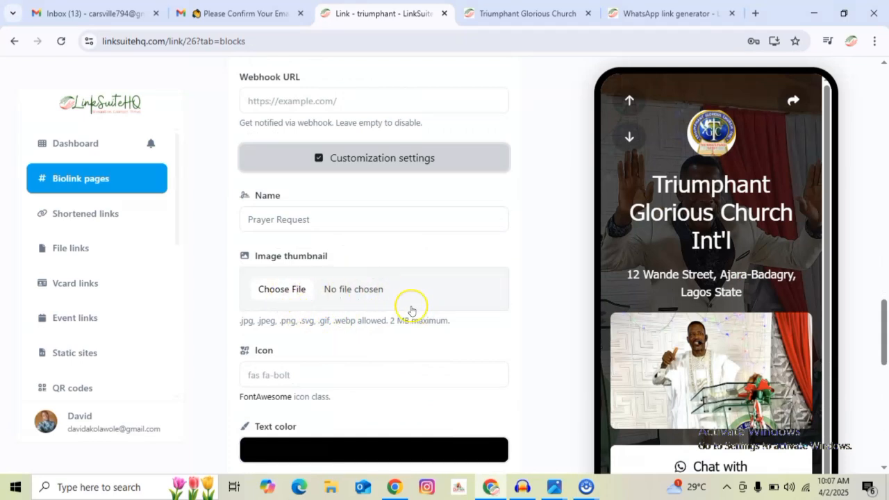
scroll(411, 311, down, 2)
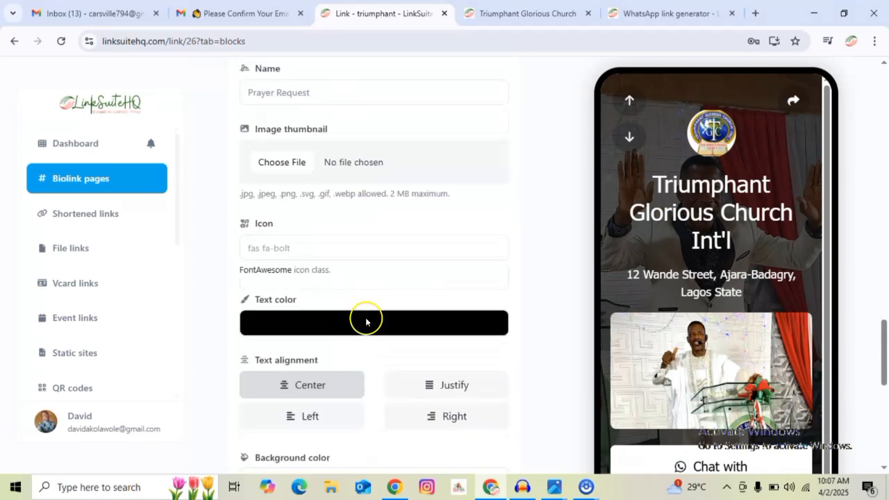
click(315, 240)
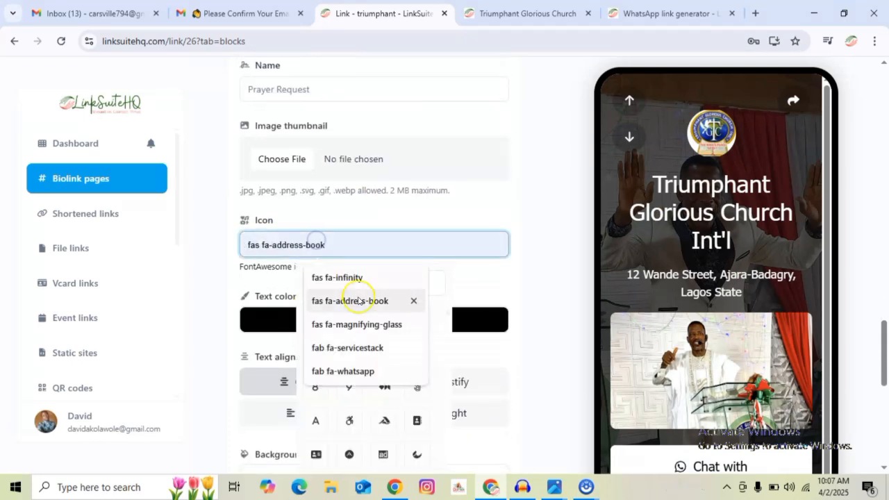
click(438, 280)
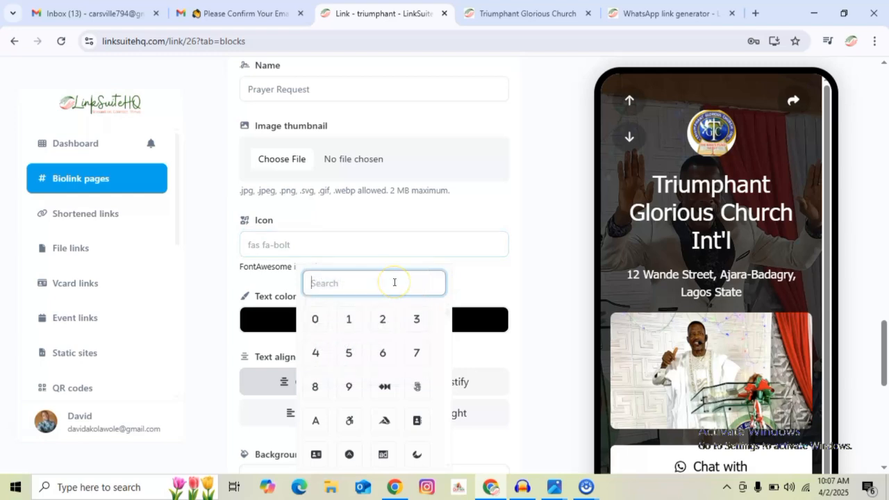
text(contac)
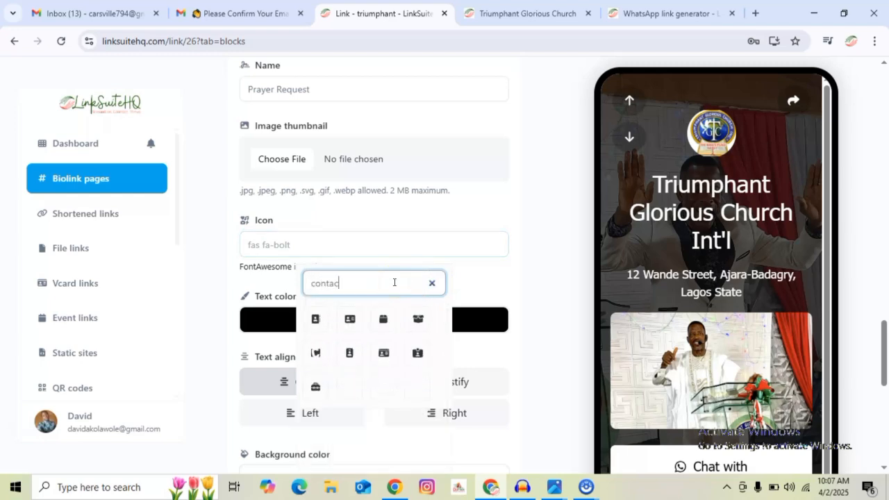
key(BackSpace)
key(BackSpace)
key(BackSpace)
key(BackSpace)
key(BackSpace)
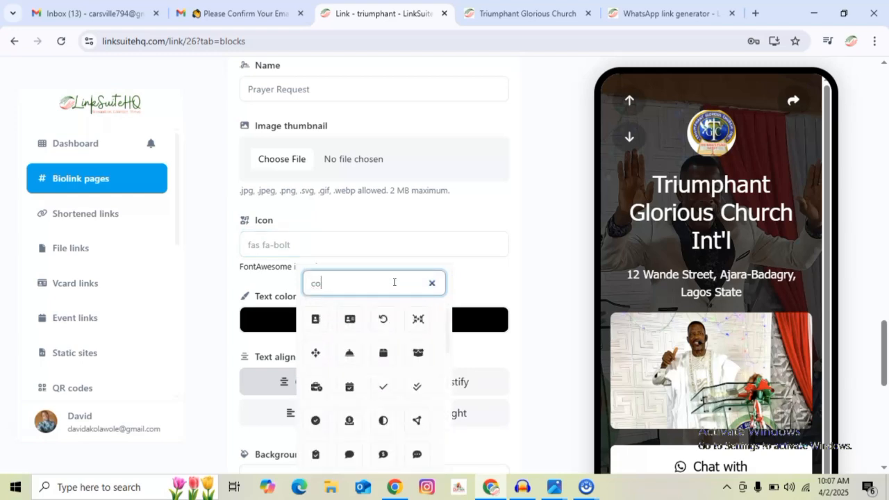
Search the icons for "pray" and set the Prayer Request block's icon to fas fa-person-praying.
text(praye)
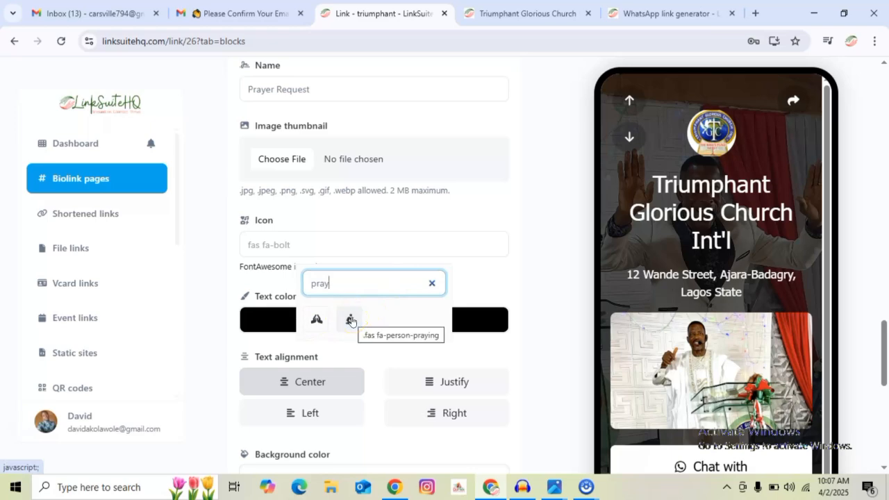
click(351, 320)
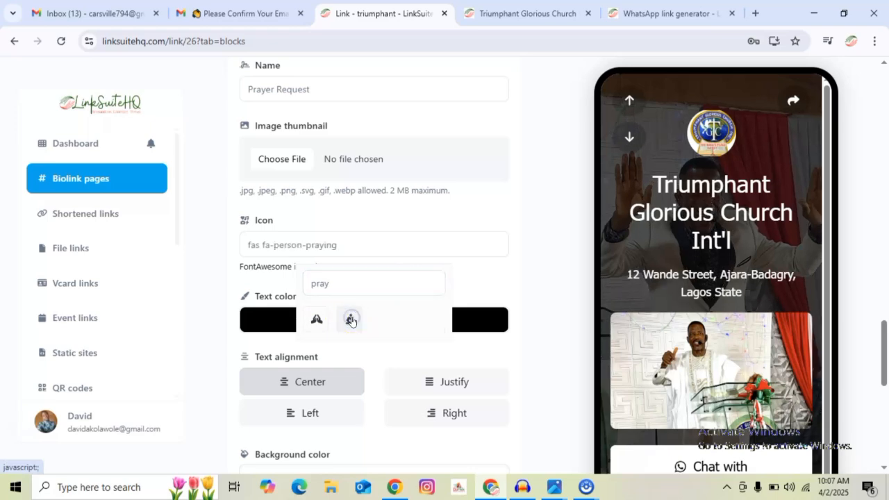
Close the icon picker and save the Prayer Request block's updated customization.
click(534, 288)
scroll(717, 287, down, 10)
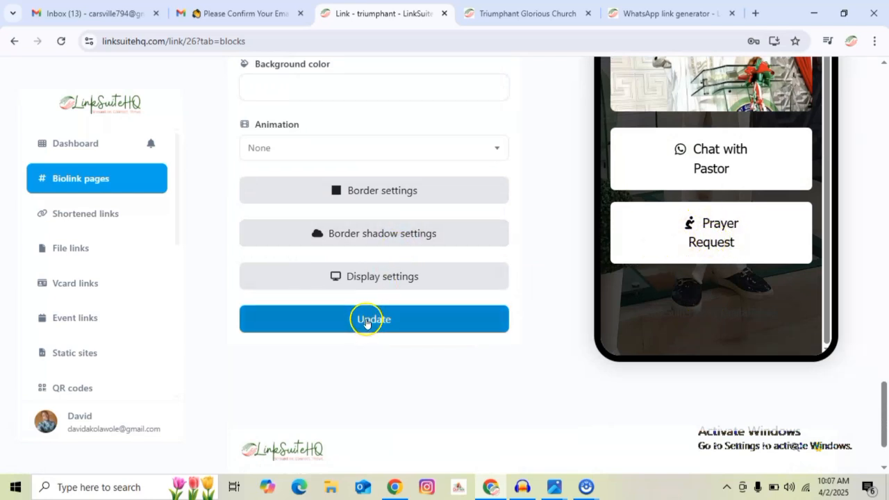
scroll(500, 280, up, 2)
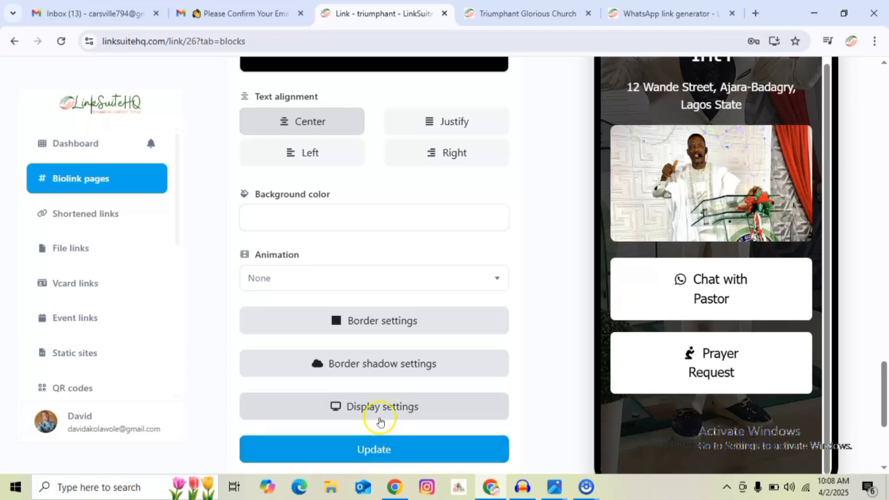
click(384, 453)
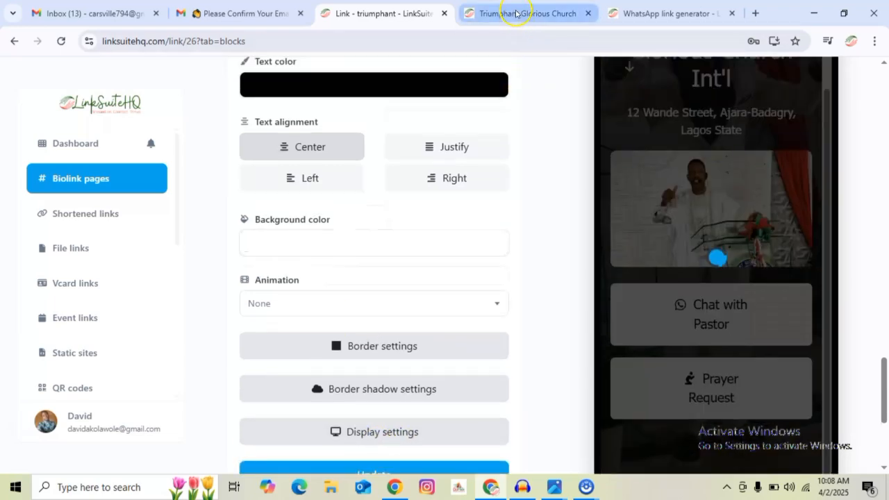
Open the Prayer Request form on the Triumphant Glorious Church reference page and examine its email, phone, name and request fields.
click(519, 13)
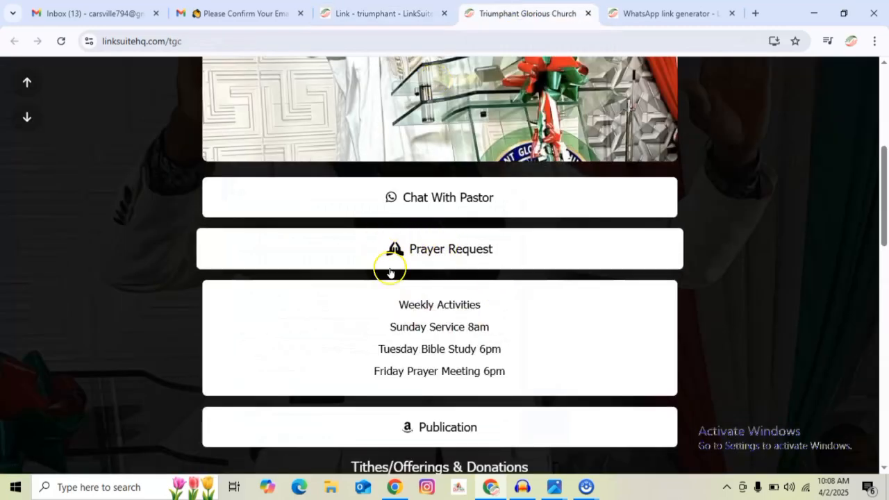
click(433, 251)
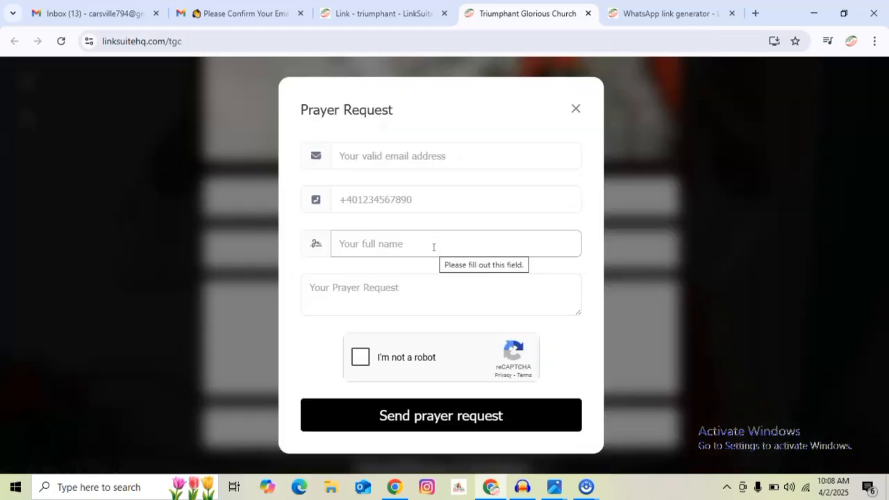
click(441, 251)
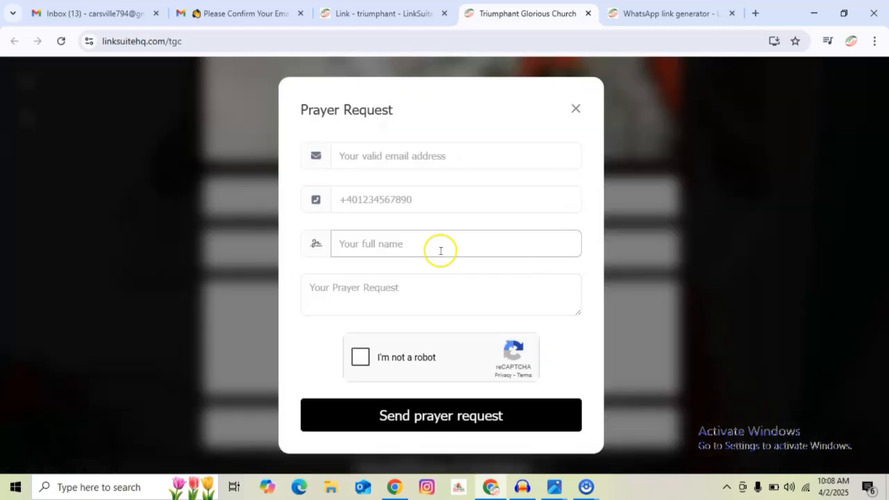
click(361, 156)
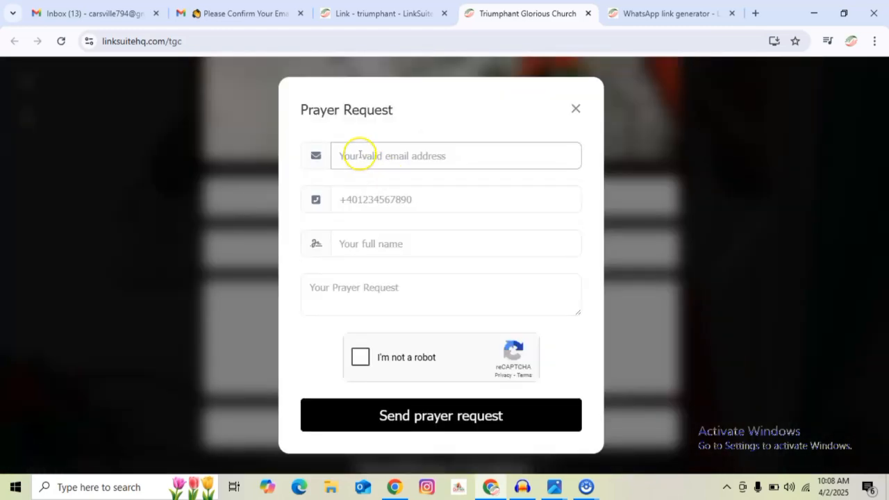
Fill in the prayer request form with the email address, phone number and "Get In Touch" as the full name.
click(360, 156)
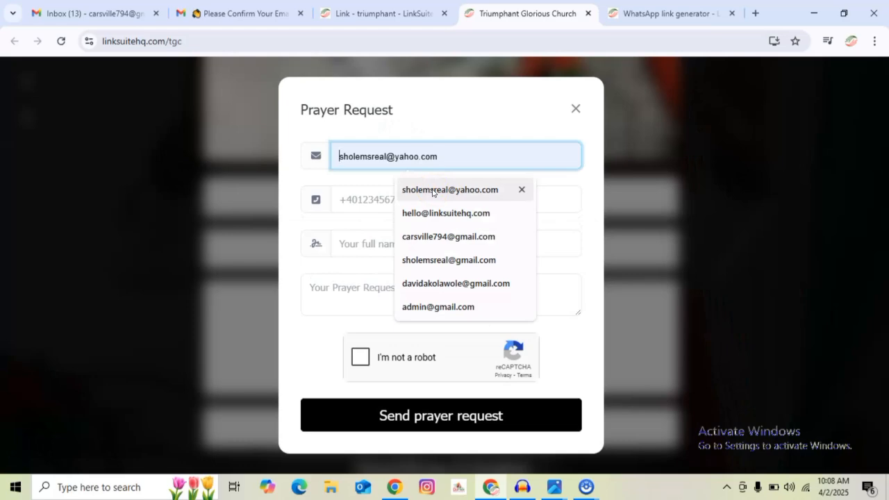
click(432, 190)
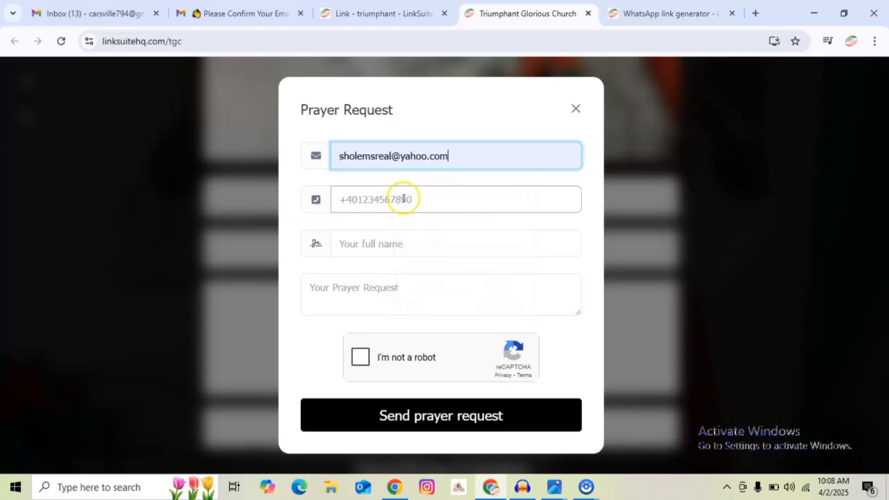
click(415, 198)
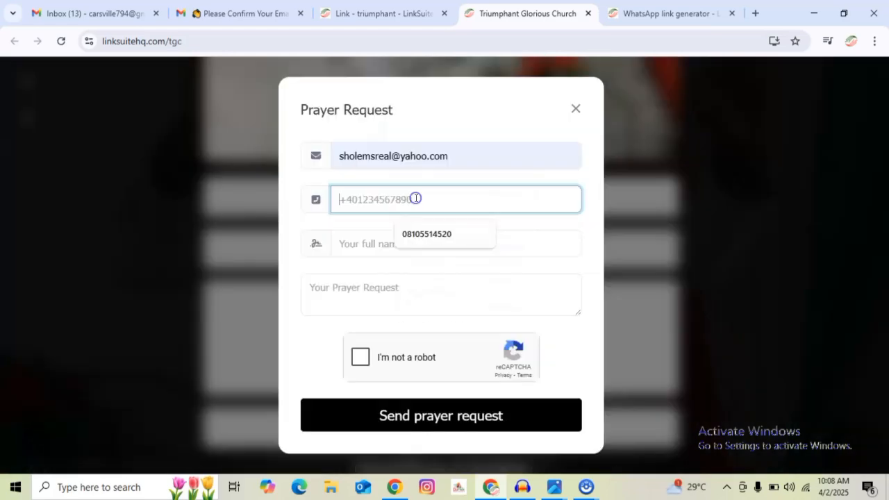
click(419, 232)
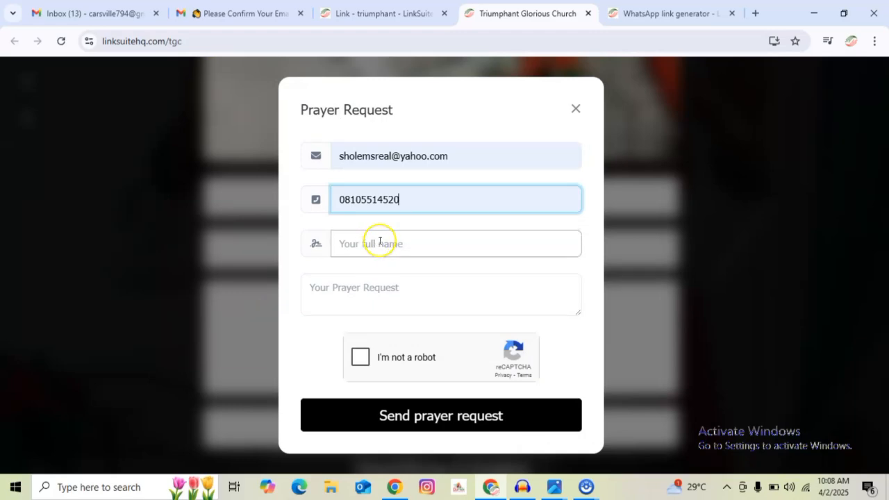
click(380, 241)
click(428, 278)
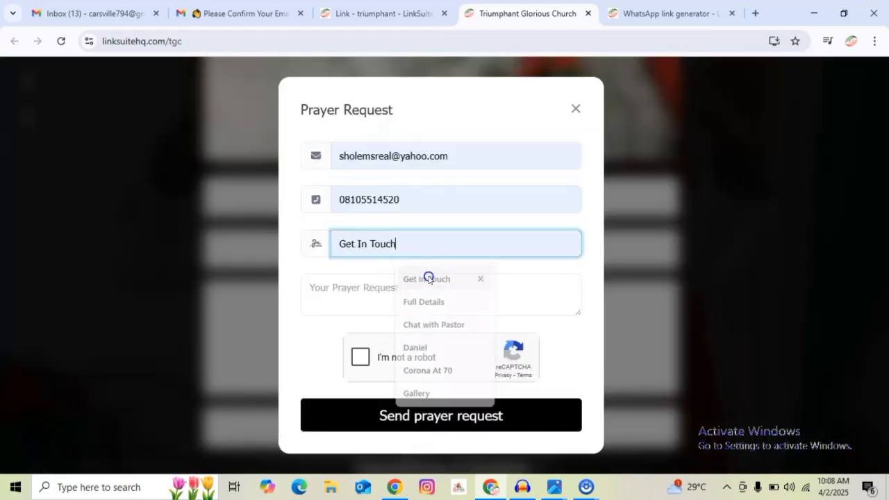
Complete the form with the prayer request text "I want" and the robot check, and dismiss it.
click(369, 284)
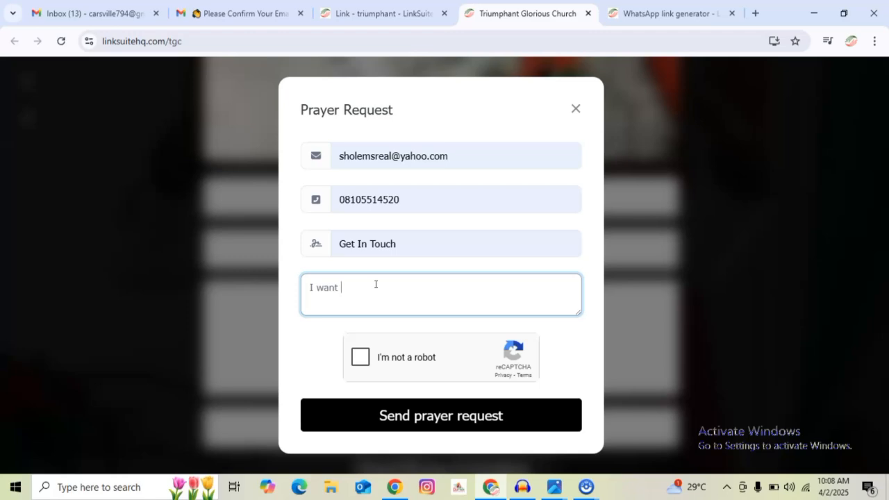
click(359, 358)
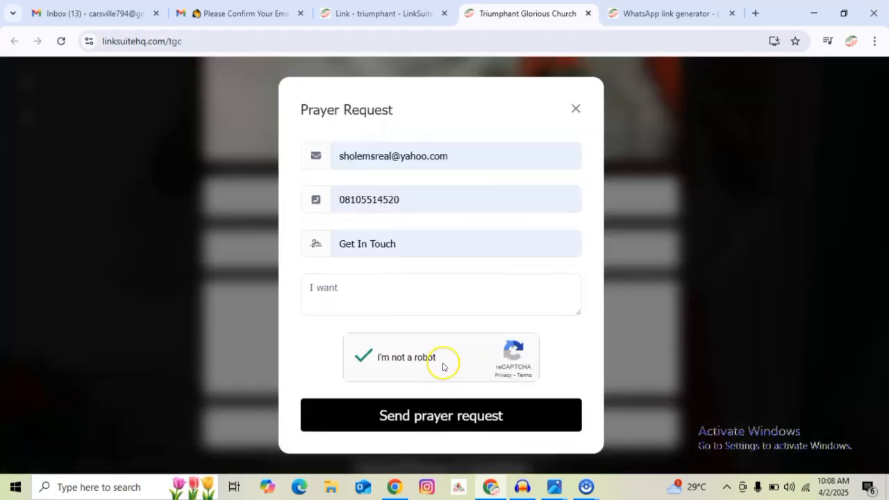
click(407, 429)
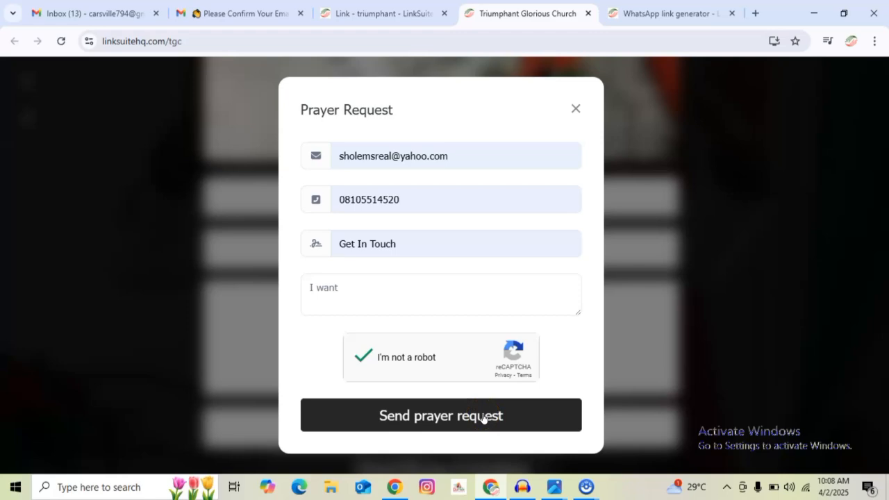
click(576, 109)
Set the Prayer Request block's button text to "Send Prayer Request" in the biolink editor and update the block.
click(357, 12)
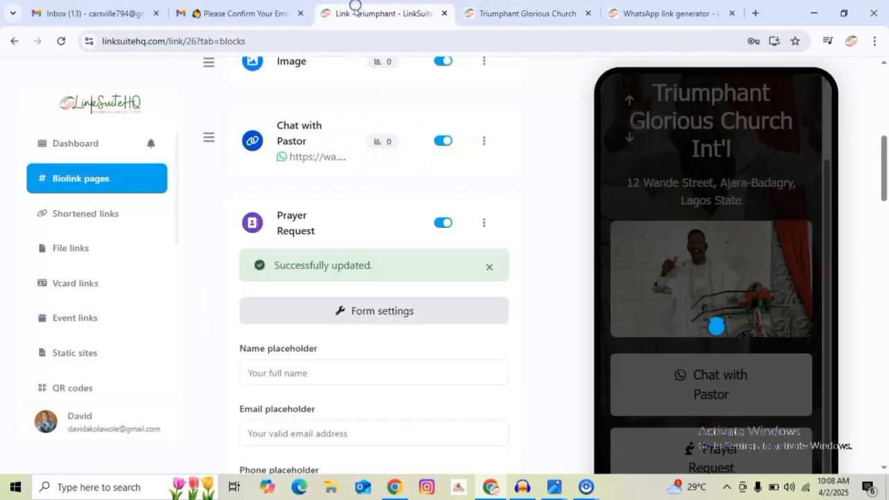
scroll(385, 357, down, 6)
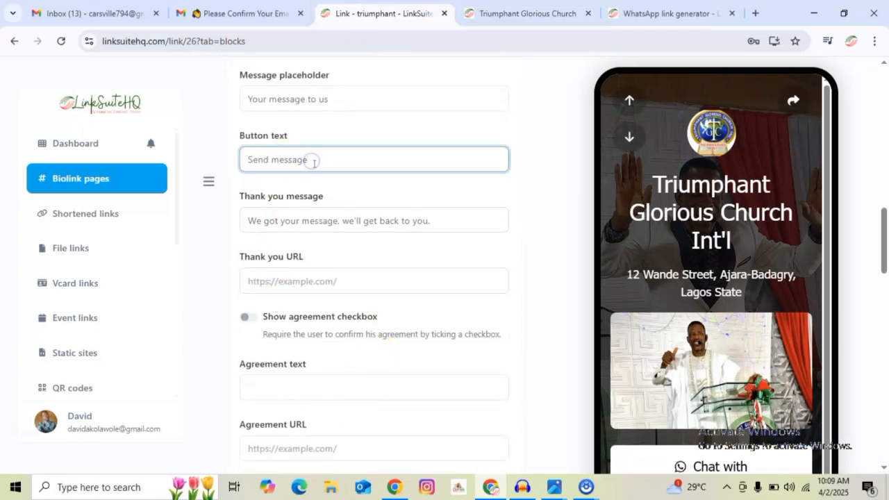
drag(319, 160, 233, 166)
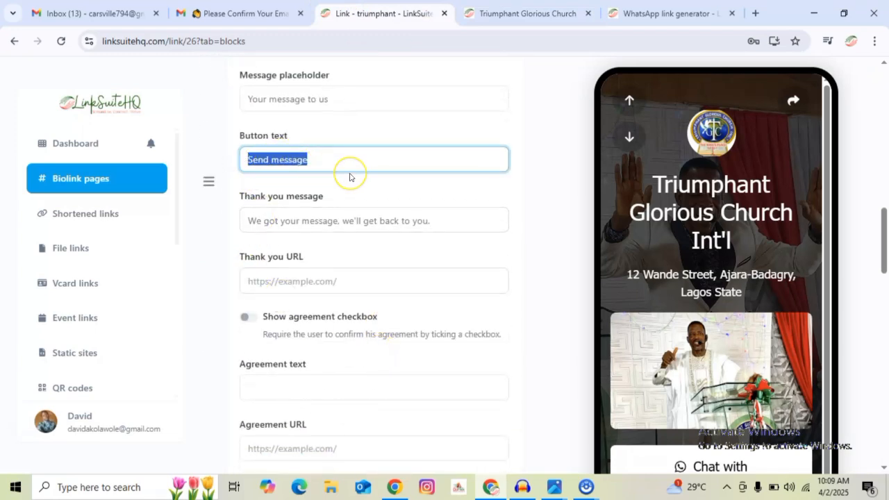
text(Send)
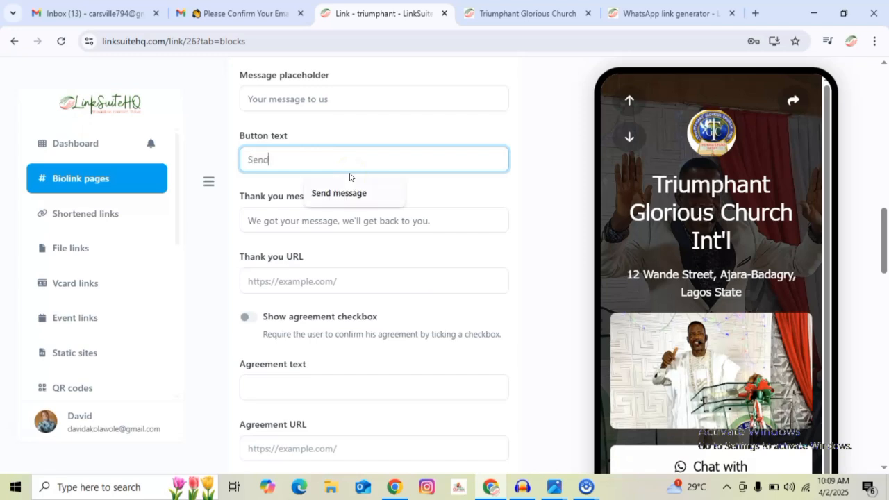
text( Prayer Request)
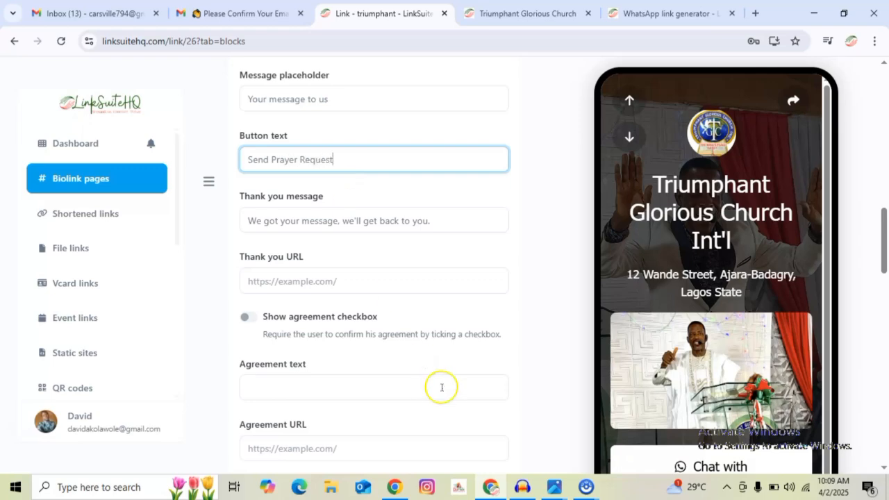
scroll(442, 387, down, 5)
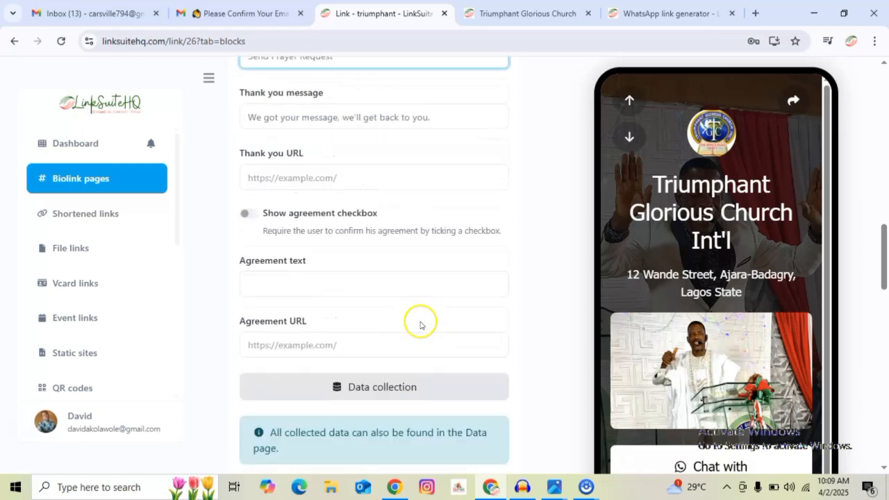
scroll(369, 356, down, 8)
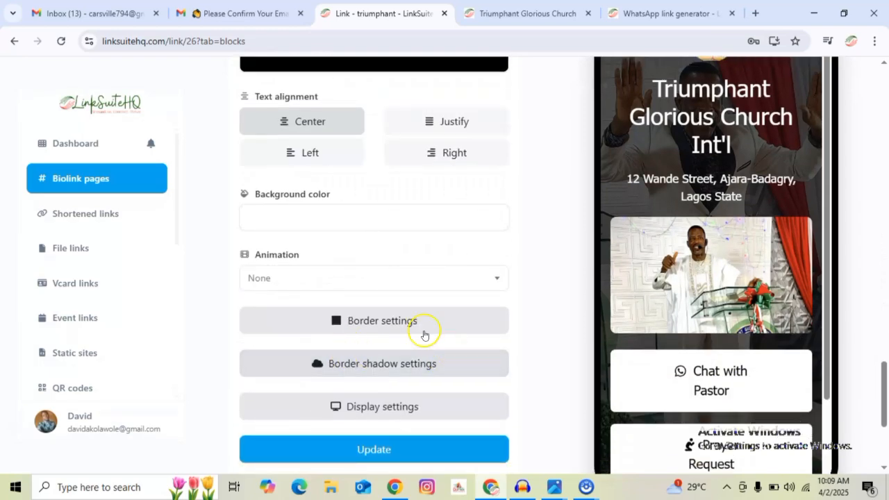
scroll(422, 333, down, 3)
click(369, 256)
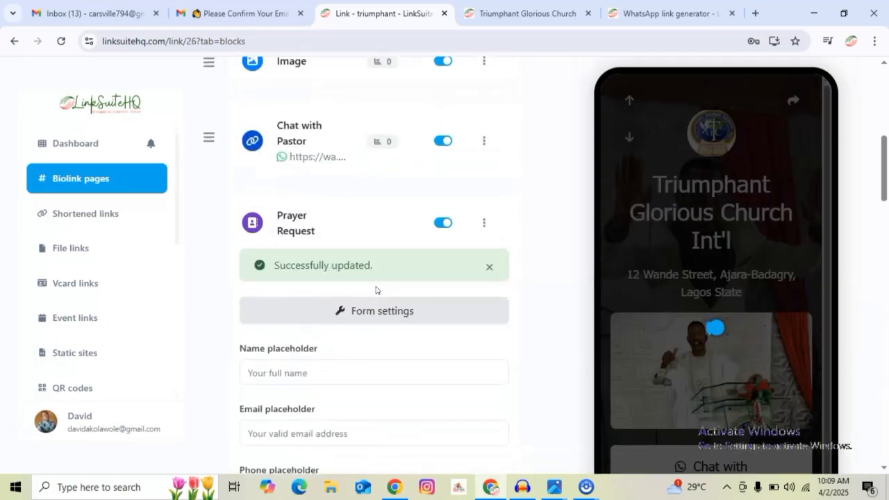
Copy the Weekly Activities text with its three service times from the live Triumphant Glorious Church page.
click(526, 13)
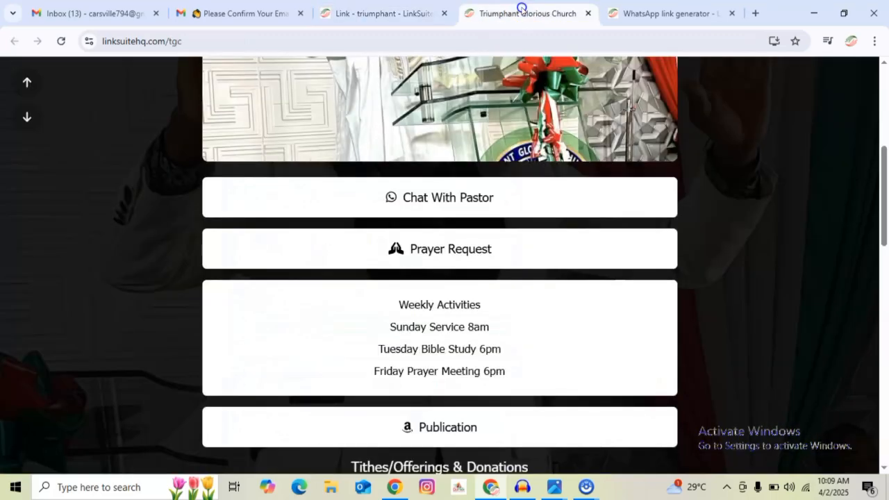
scroll(548, 318, down, 2)
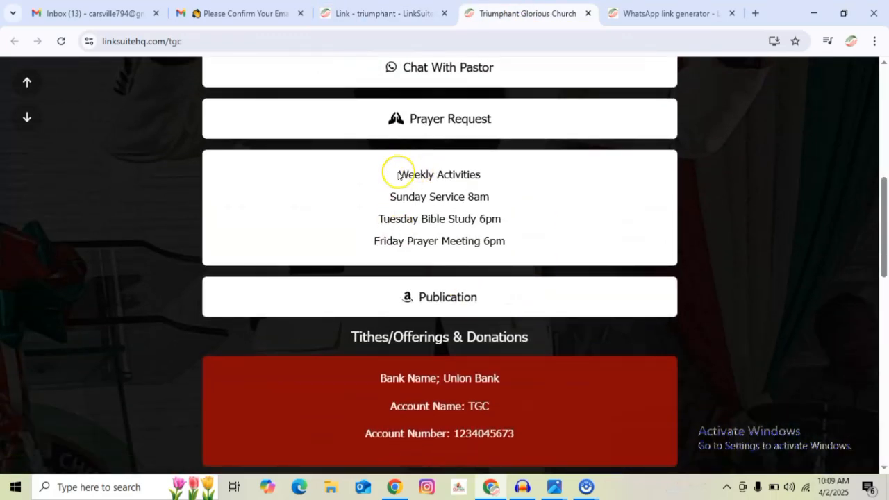
drag(399, 174, 510, 240)
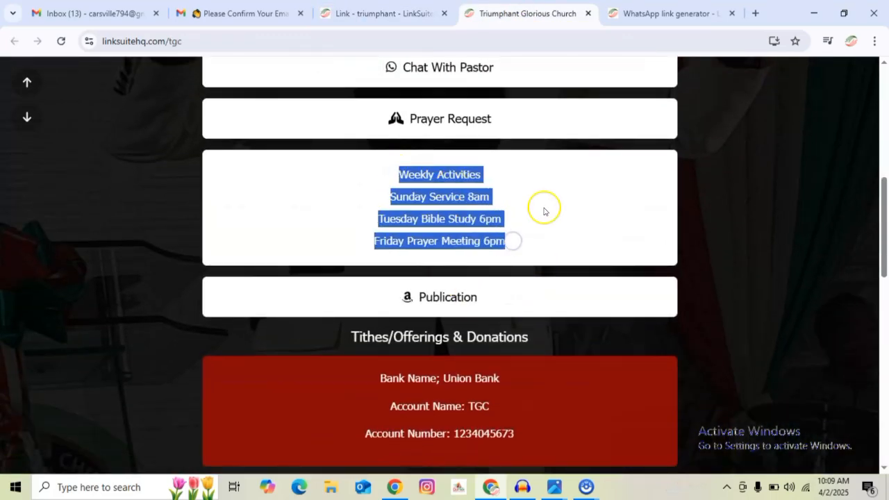
Add a List block to the biolink page with the items Weekly Activities, Sunday Service 8am, Tuesday Bible Study 6pm and Friday Prayer Meeting 6pm.
click(383, 11)
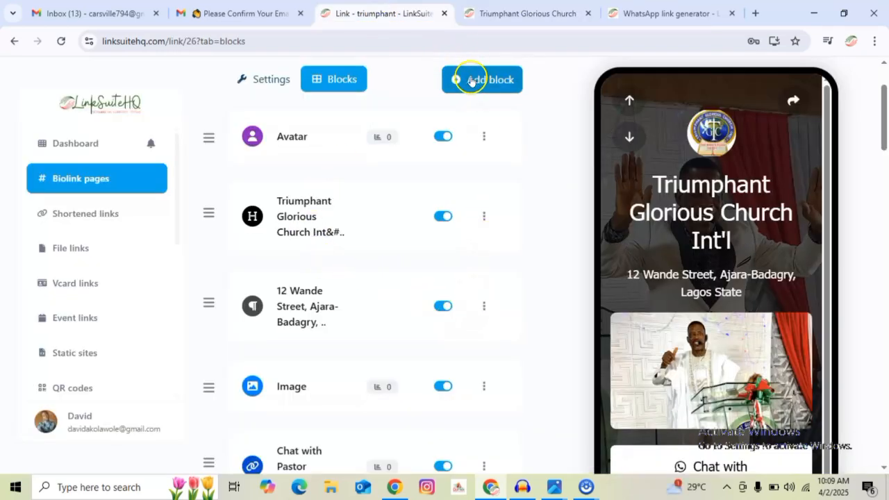
click(471, 81)
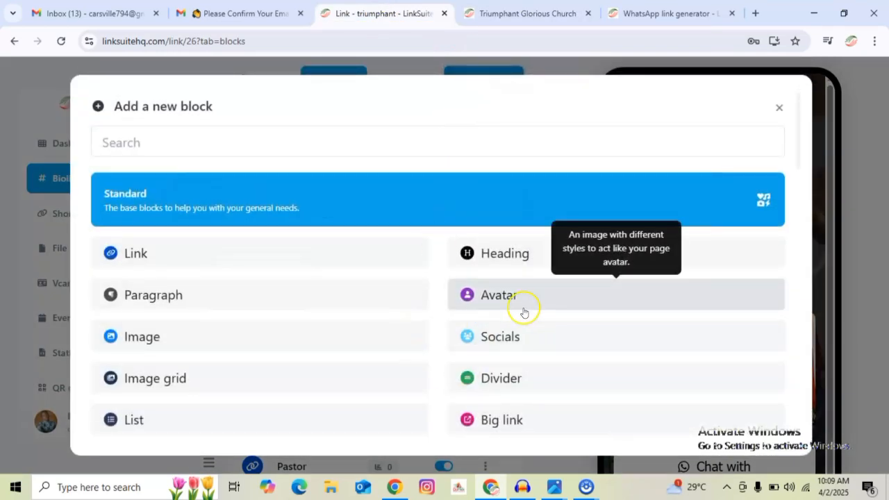
scroll(287, 330, down, 1)
scroll(287, 330, down, 2)
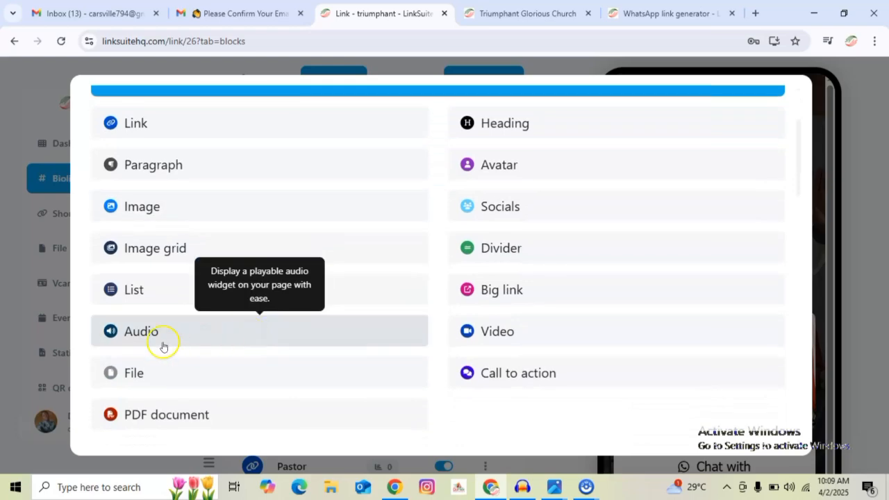
click(134, 290)
click(386, 263)
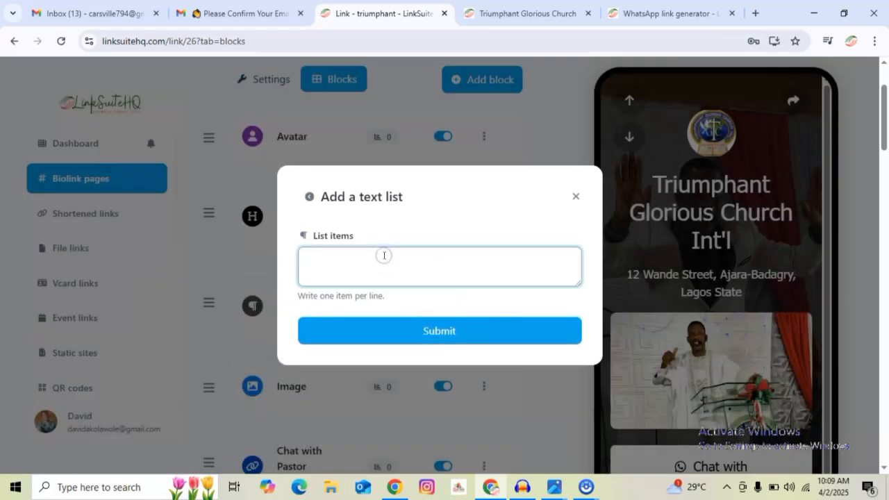
text(Sunday Service 8am Tuesday Bible Study 6pm Friday Prayer Meeting 6pm)
scroll(413, 275, up, 1)
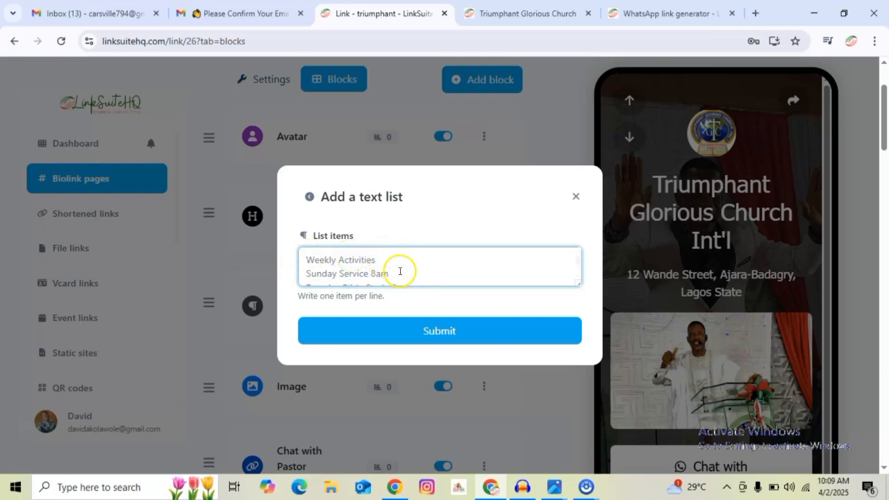
scroll(393, 268, down, 1)
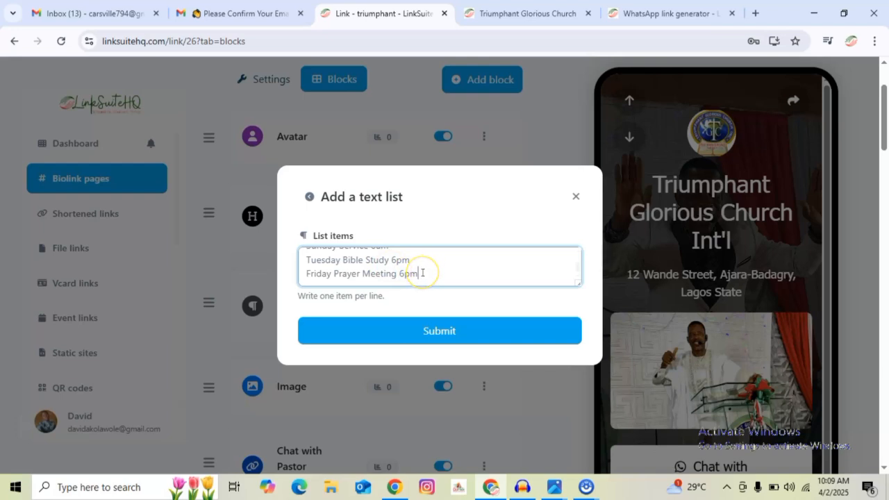
scroll(438, 278, up, 2)
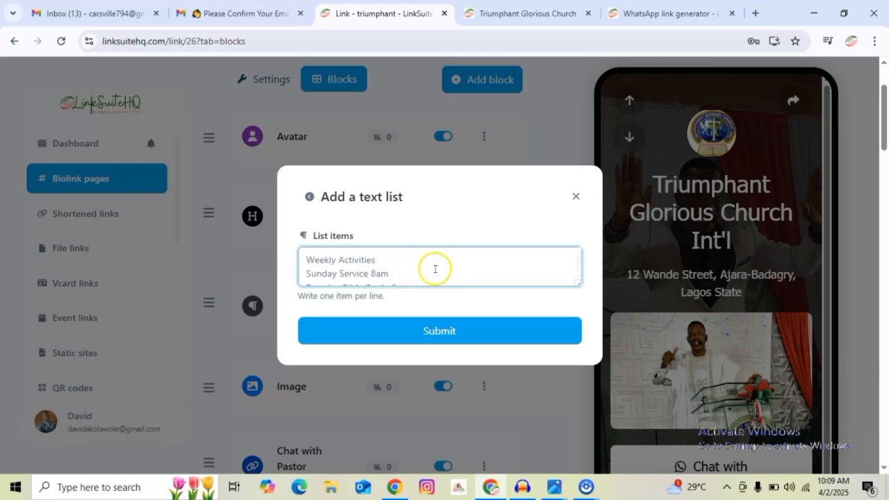
scroll(402, 265, down, 1)
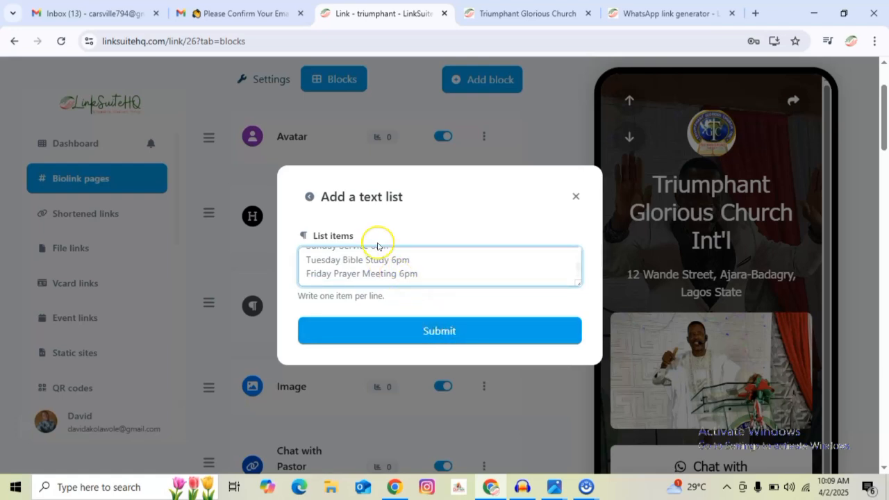
click(436, 332)
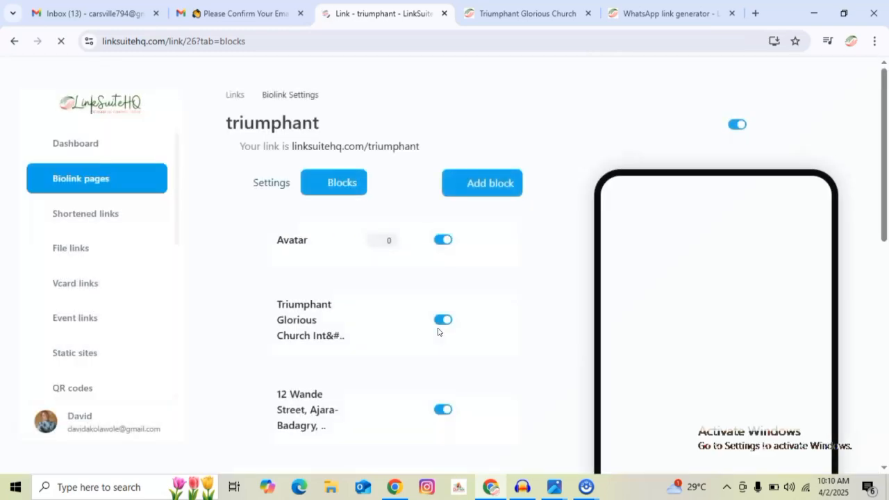
scroll(731, 324, down, 10)
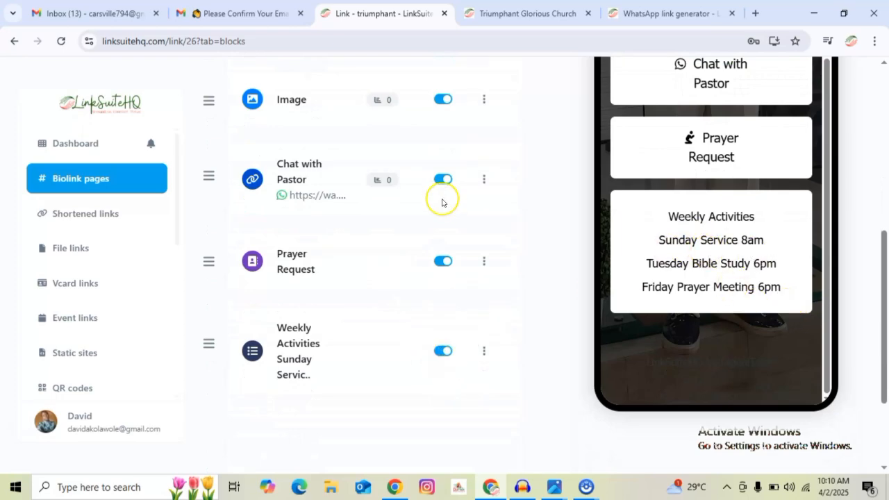
Copy the link address of the Publication button on the live Triumphant Glorious Church page.
click(512, 12)
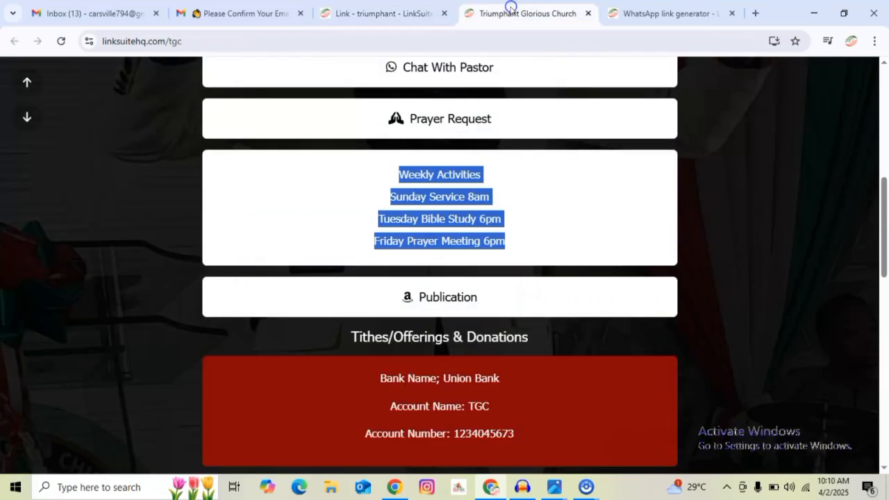
right_click(439, 298)
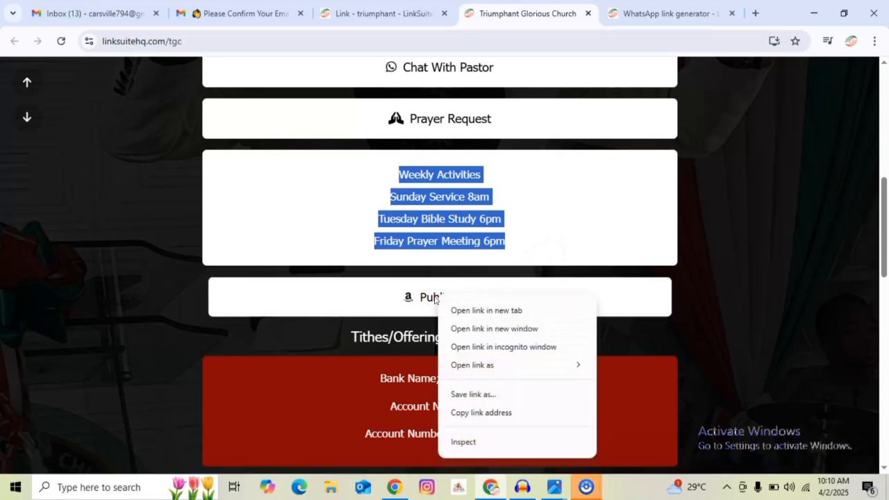
click(474, 413)
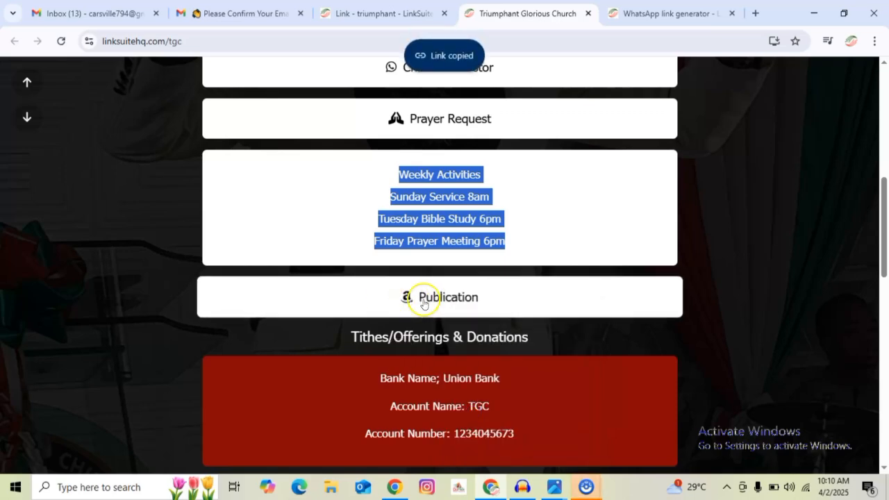
Start a new Link block on the triumphant biolink page with the copied Publication address as its destination URL.
click(393, 14)
scroll(377, 255, up, 6)
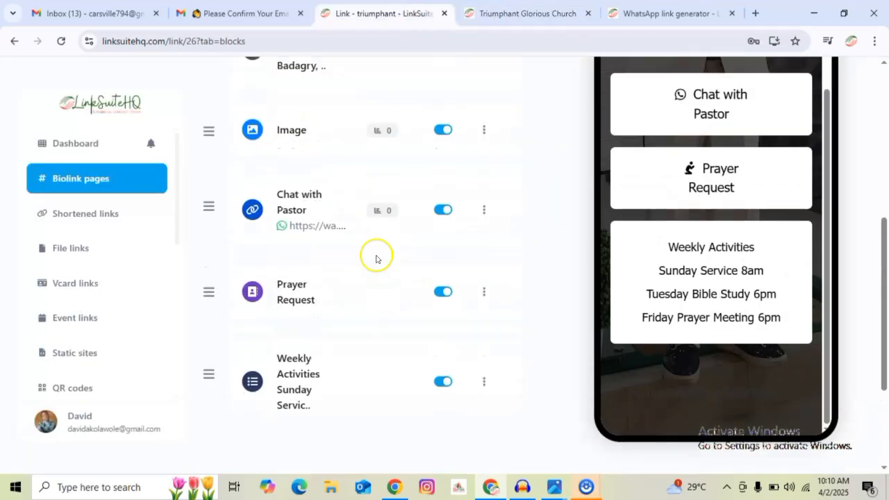
click(471, 182)
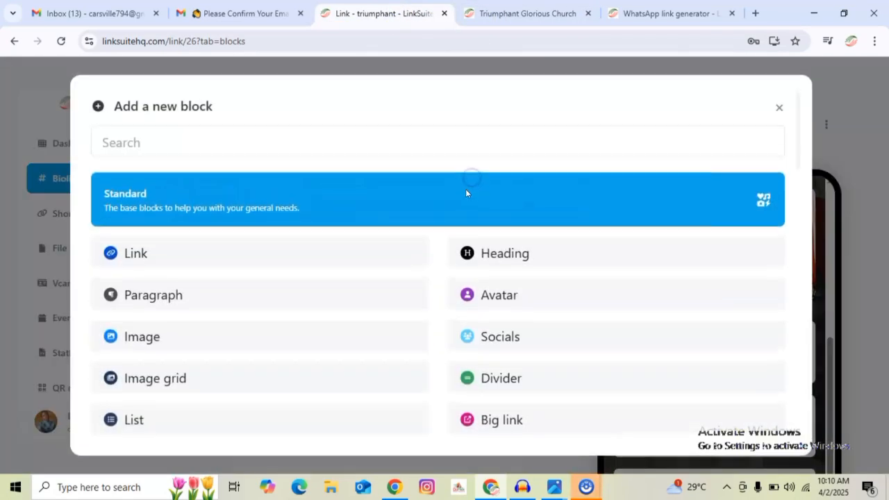
click(158, 254)
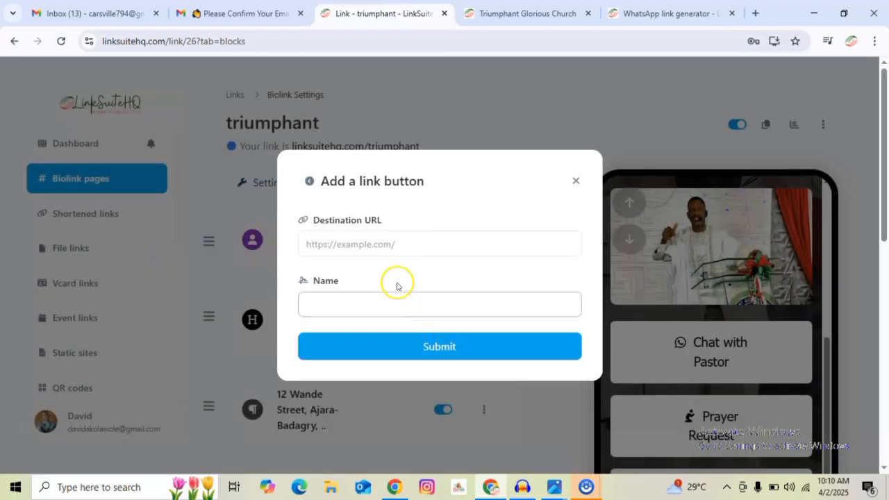
click(345, 243)
key(ctrl+v)
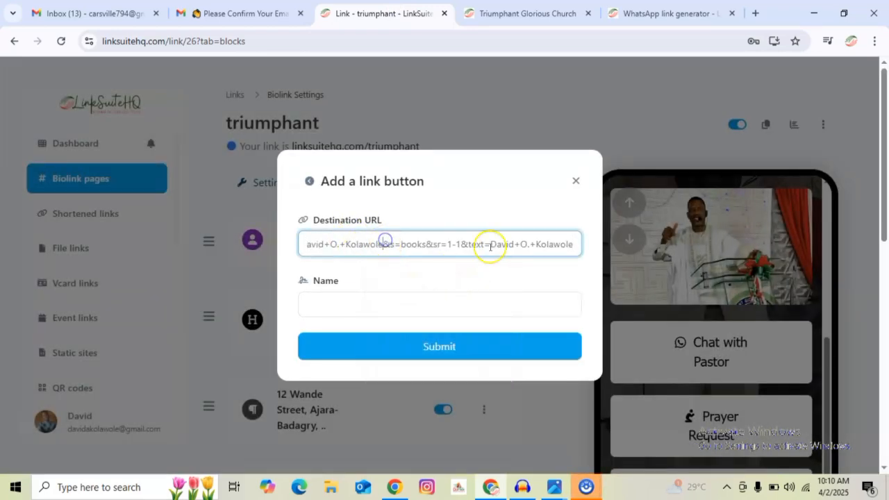
Examine the pasted destination URL from its end back to its beginning.
key(ctrl+a)
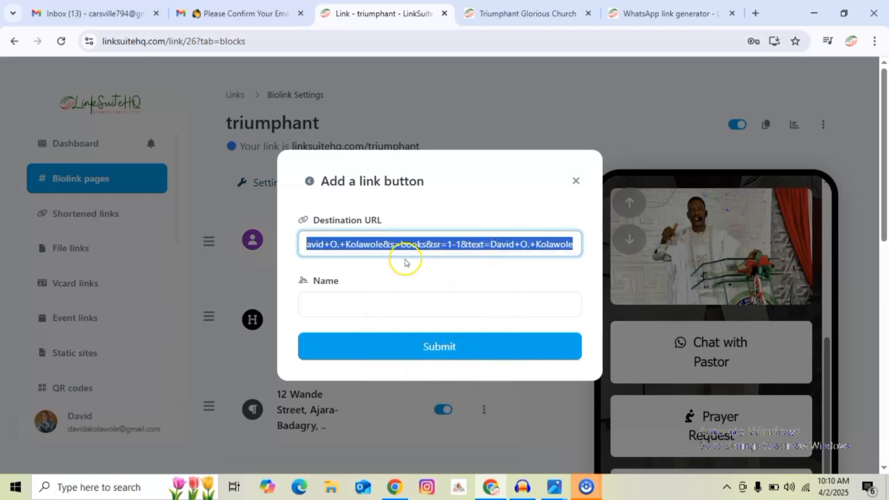
click(384, 245)
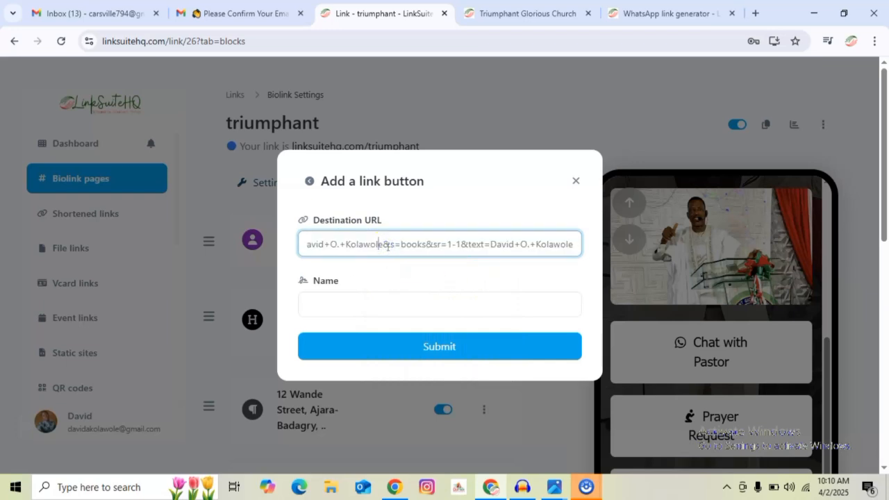
key(Left)
key(Left)
key(Left)
key(Left)
key(Left)
key(Left)
key(Left)
key(Left)
key(Left)
key(Left)
key(Left)
key(Left)
key(Left)
key(Left)
key(Left)
key(Left)
key(Left)
key(Left)
key(Left)
key(Left)
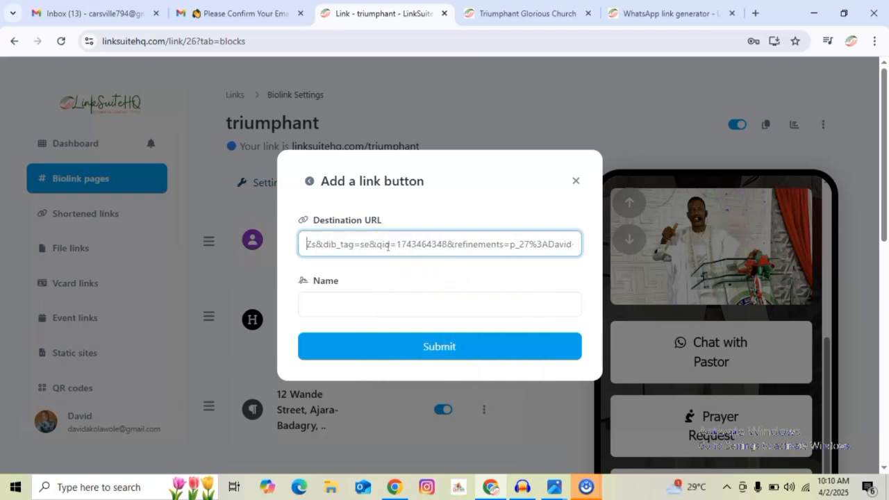
key(Left)
key(Left)
key(Left)
key(Left)
key(Left)
key(Left)
key(Left)
key(Left)
key(Left)
key(Left)
key(Left)
key(Left)
key(Left)
key(Left)
key(Left)
key(Left)
key(Left)
key(Left)
key(Left)
key(Left)
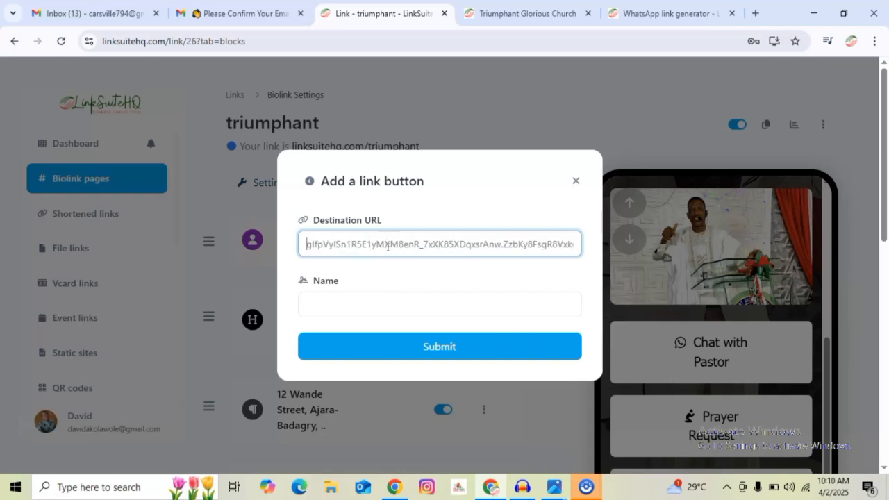
key(Left)
key(Left)
key(Left)
key(Left)
key(Left)
key(Left)
key(Left)
key(Left)
key(Left)
key(Left)
key(Left)
key(Left)
key(Left)
key(Left)
key(Left)
key(Left)
key(Left)
key(Left)
key(Left)
key(Left)
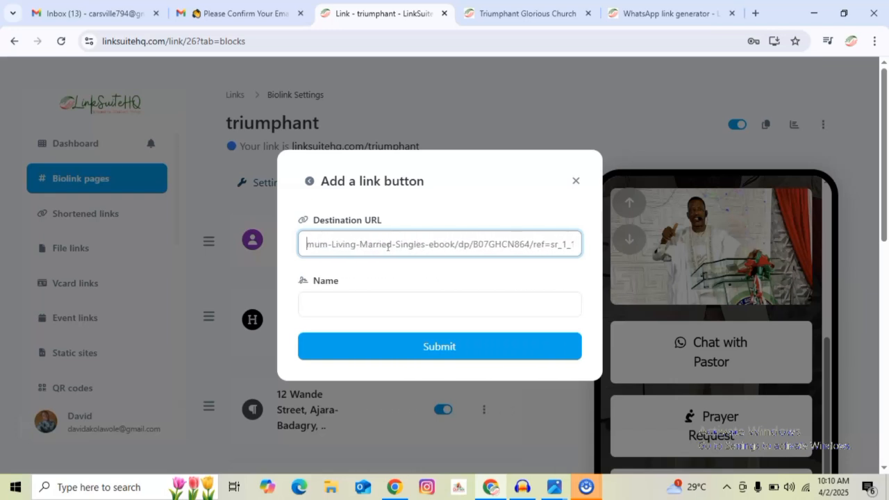
key(Left)
key(Left)
key(Left)
key(Left)
key(Left)
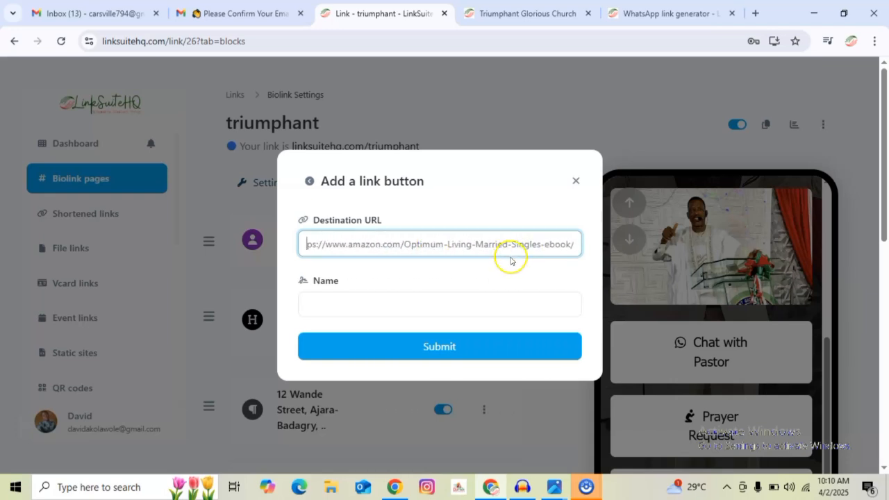
Name the link button "Buy My Book", submit it and check it in the page preview.
click(345, 304)
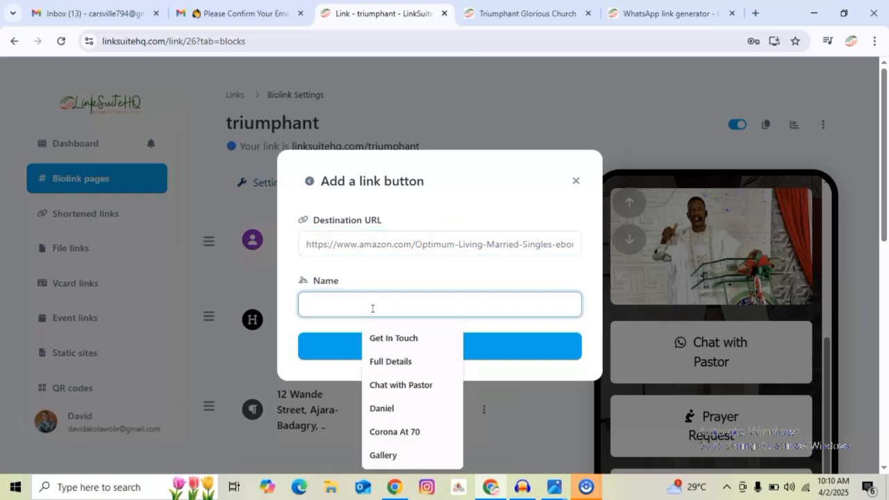
text(Buy My Book)
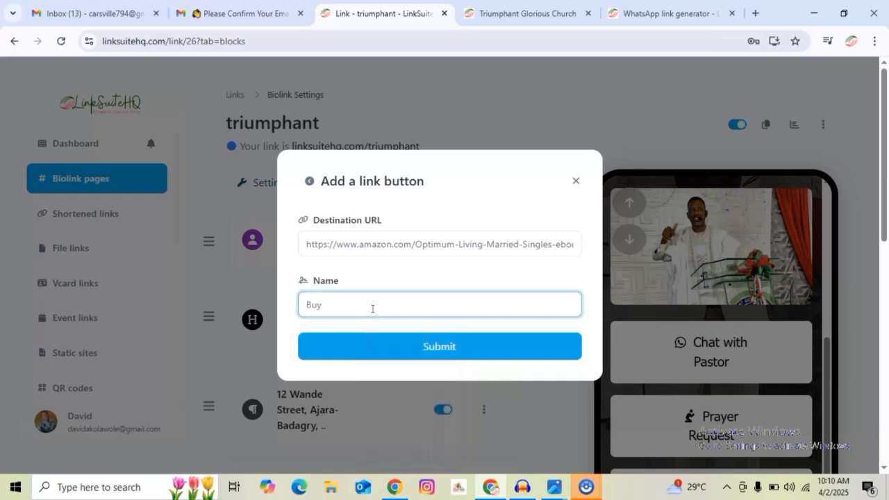
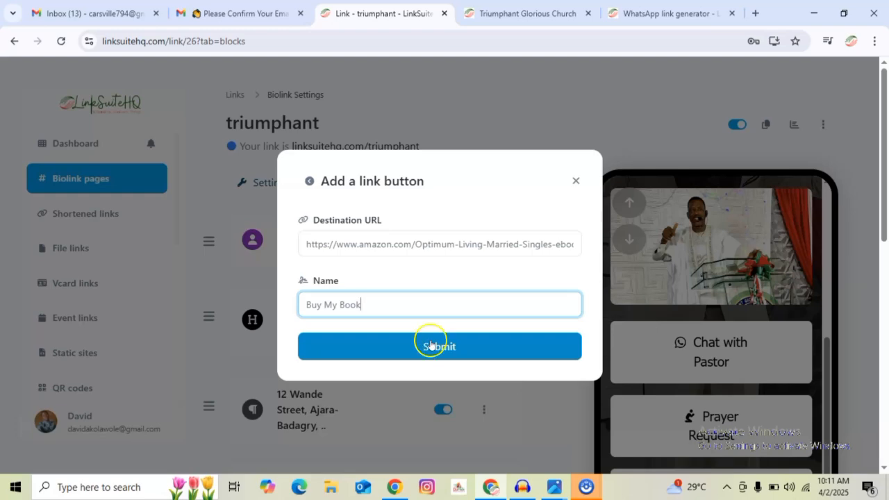
click(435, 347)
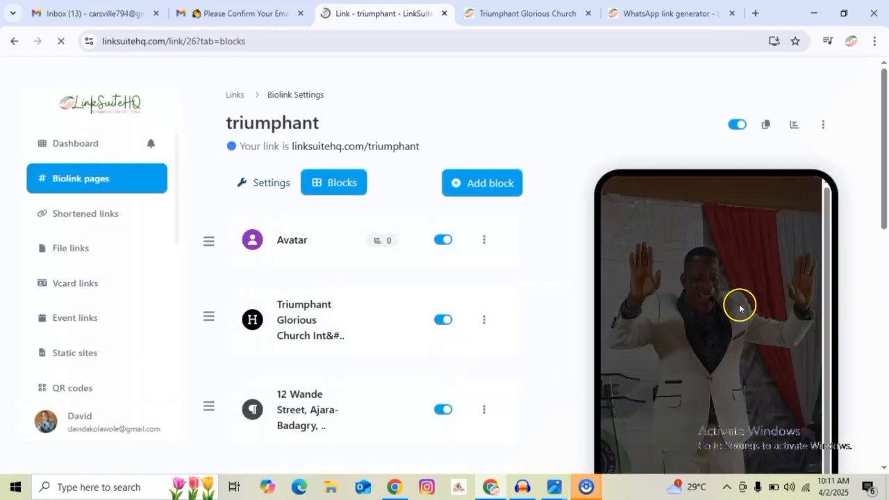
scroll(740, 307, down, 10)
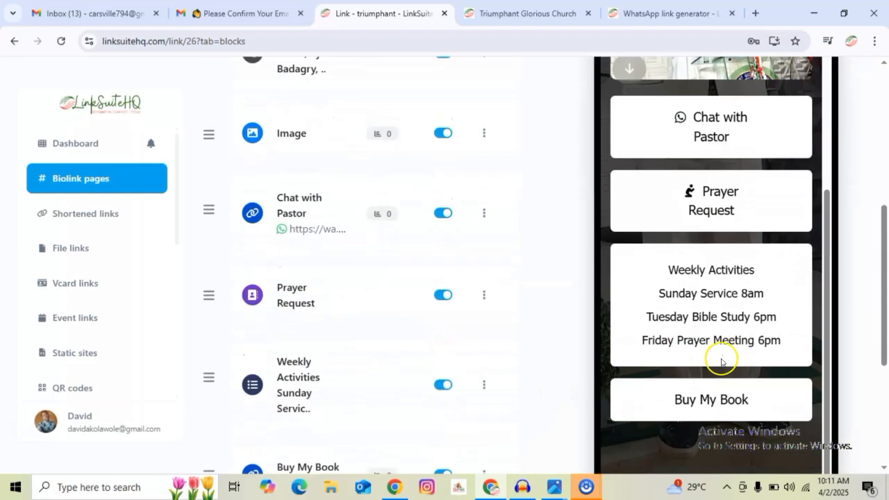
scroll(722, 361, down, 1)
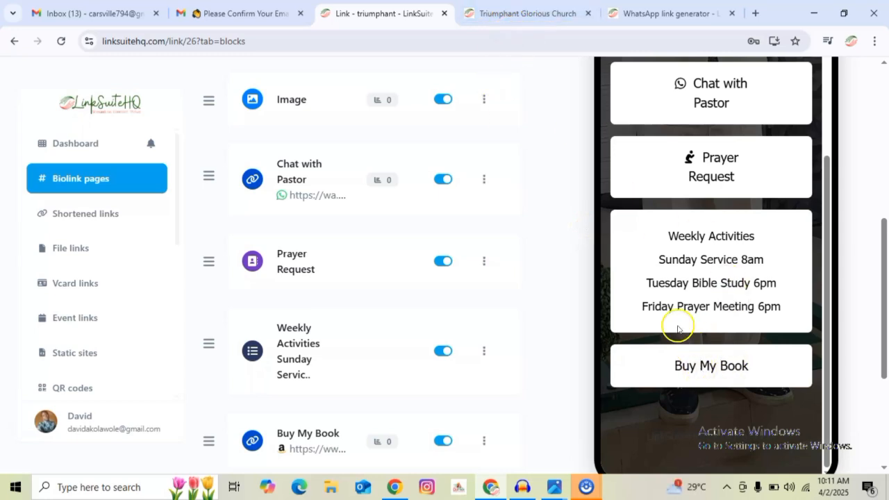
Copy the heading text "Tithes/Offerings & Donations" from the live Triumphant Glorious Church page.
click(501, 7)
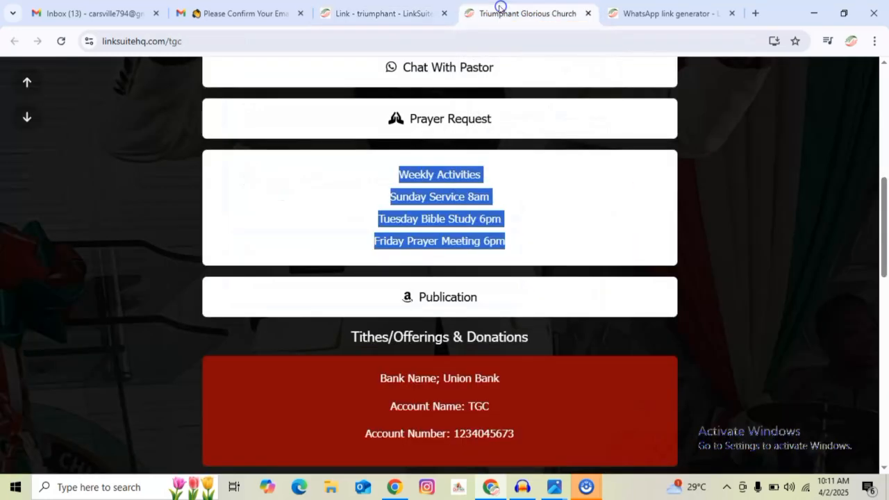
scroll(477, 295, down, 2)
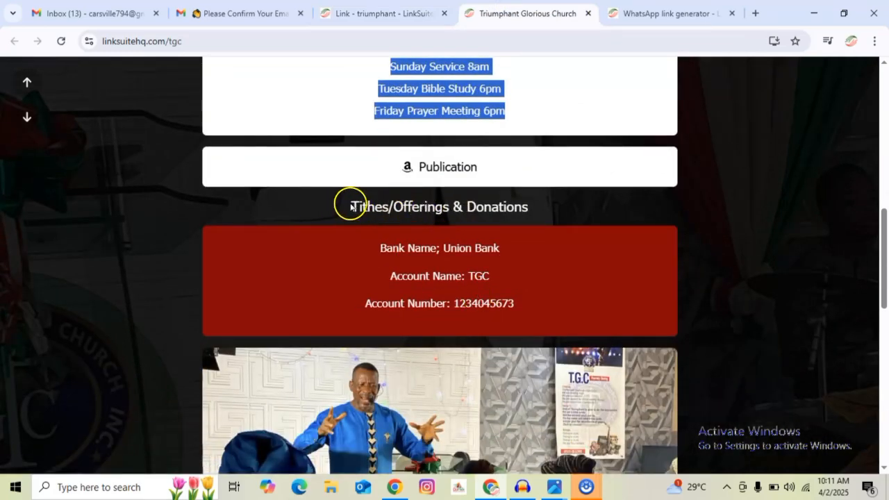
drag(348, 207, 546, 211)
key(ctrl+c)
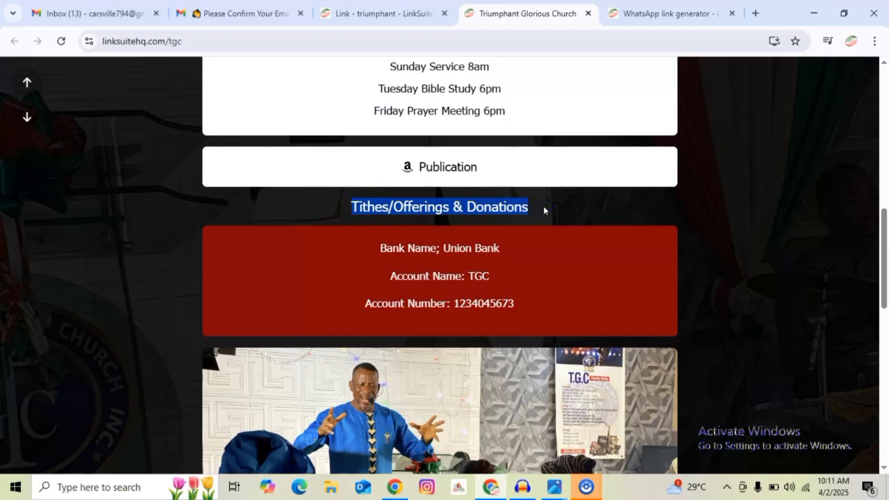
Add an H4 Heading block with the text "Tithes/Offerings & Donations" to the triumphant biolink page.
click(351, 7)
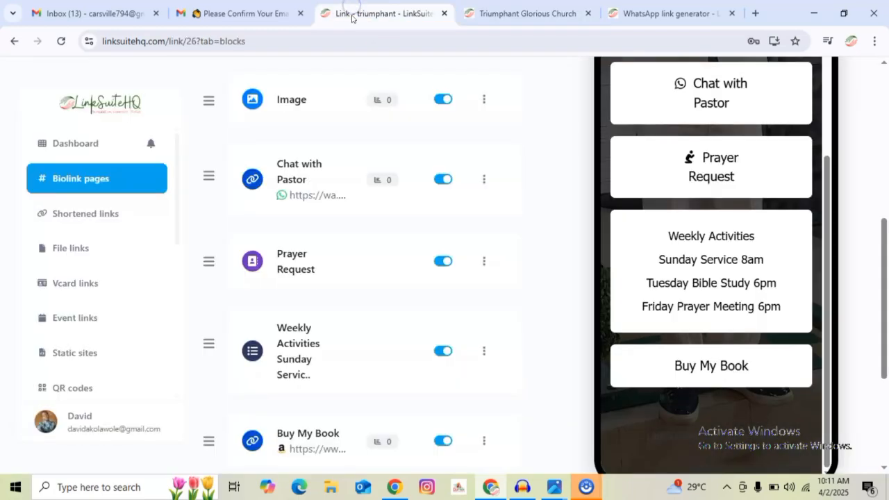
scroll(498, 203, up, 5)
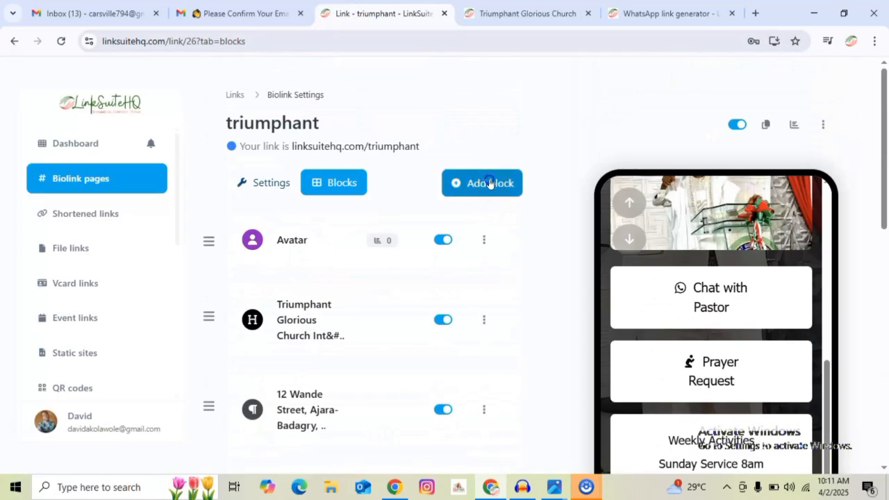
click(489, 182)
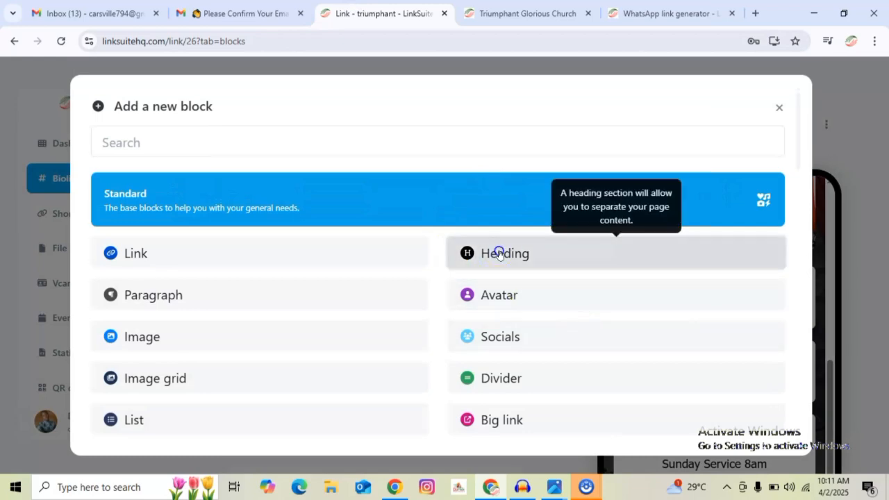
click(498, 254)
click(347, 306)
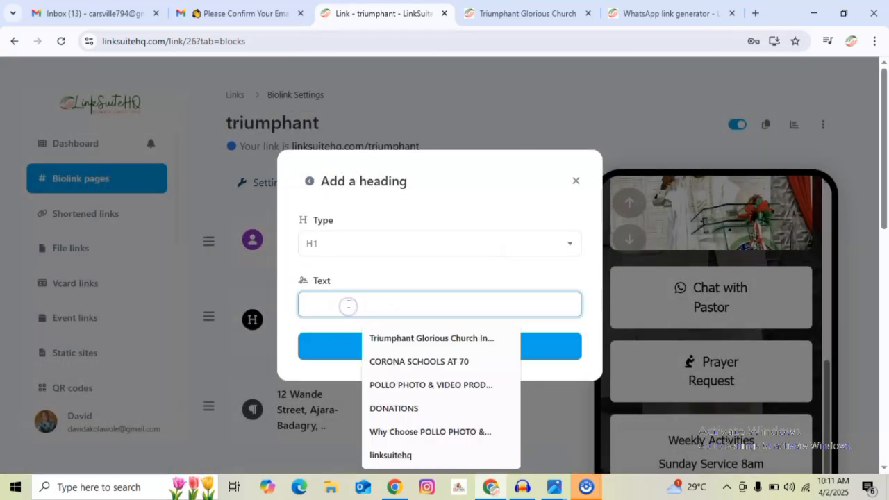
key(ctrl+v)
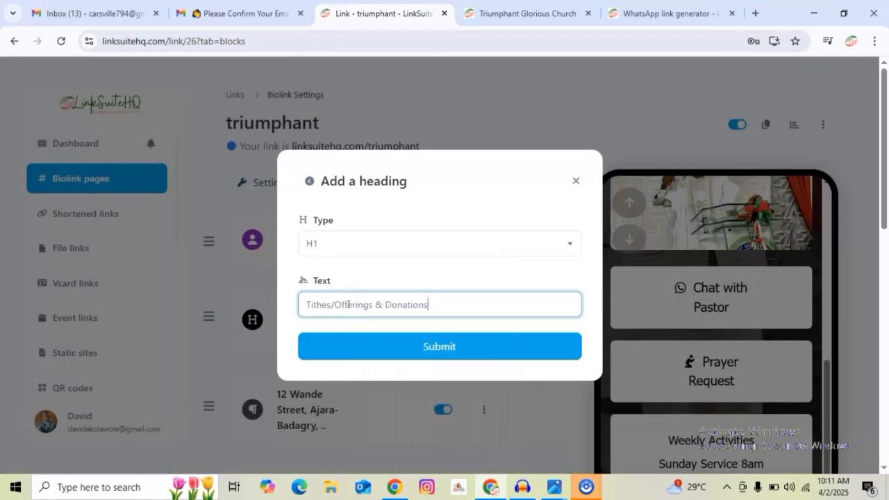
click(439, 244)
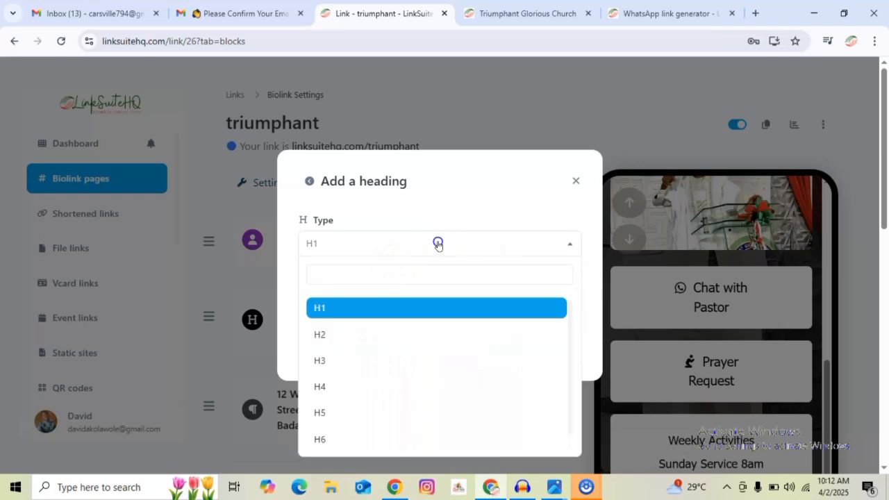
click(327, 387)
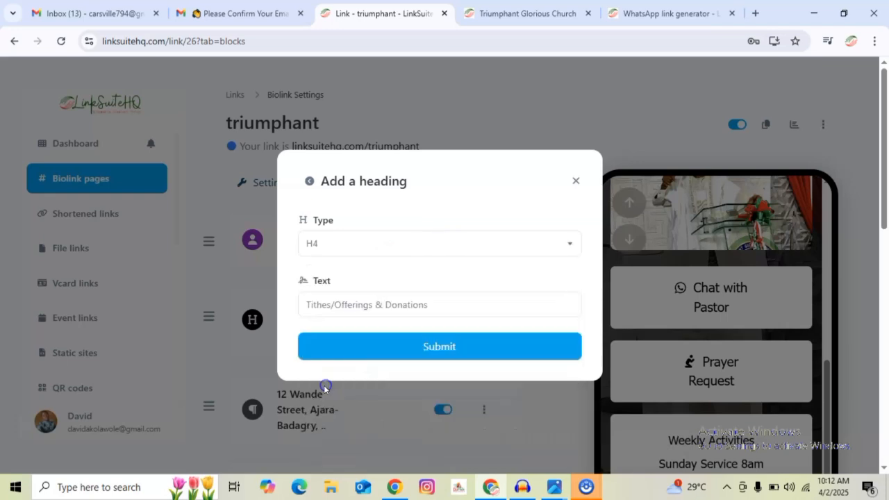
click(430, 348)
Change the Tithes/Offerings & Donations heading block's type to H5 and update the block.
scroll(671, 301, down, 5)
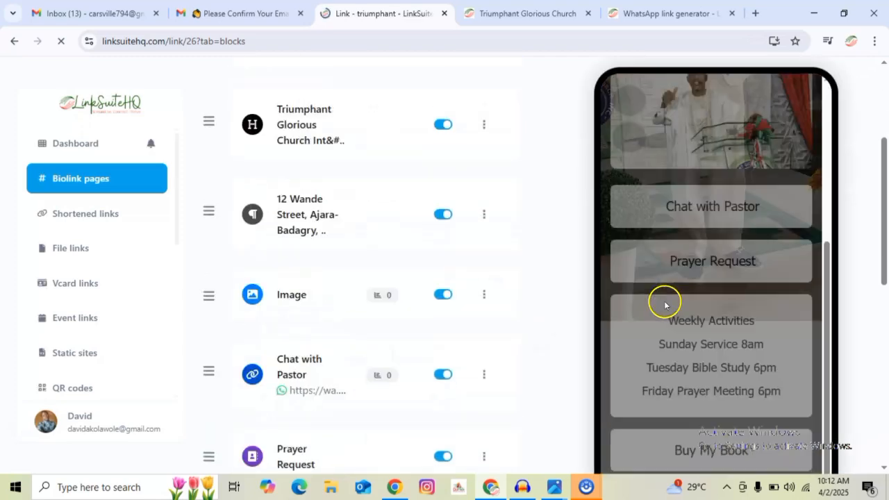
scroll(630, 317, down, 3)
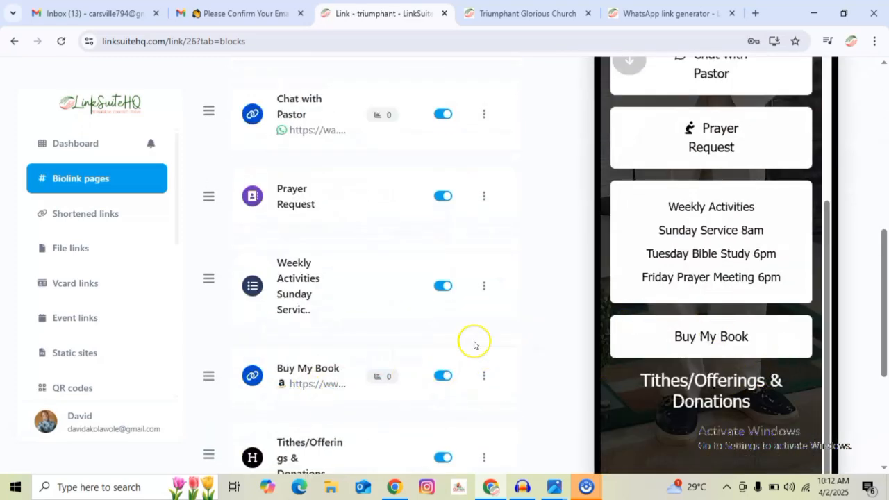
scroll(683, 248, down, 2)
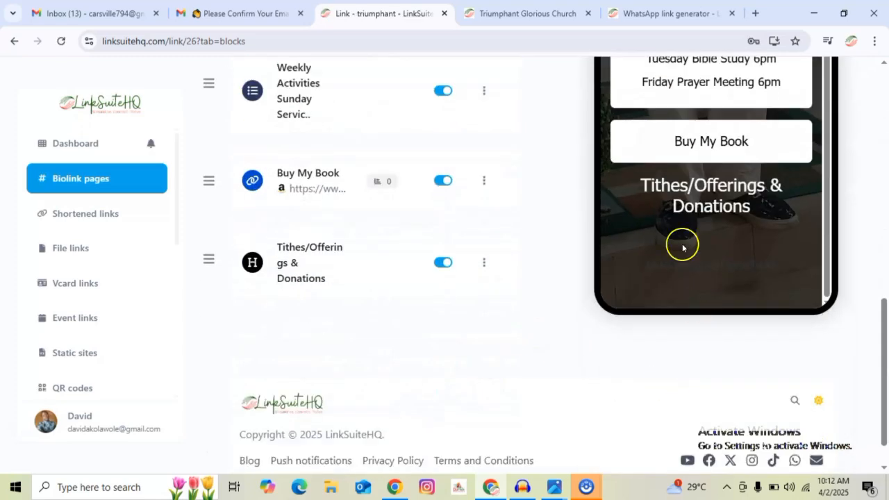
click(485, 265)
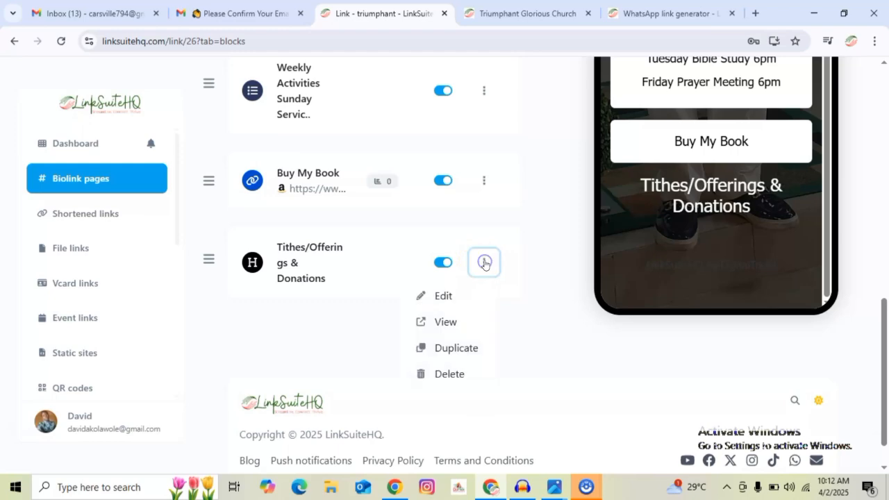
click(441, 300)
click(374, 361)
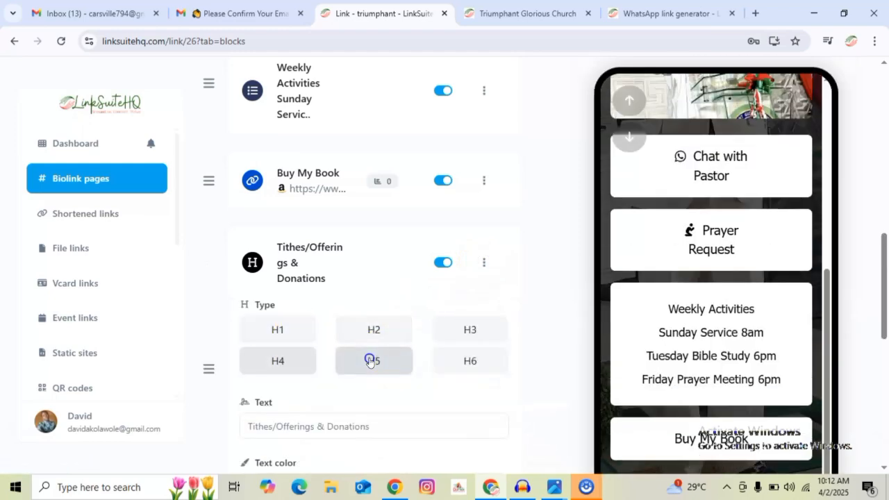
scroll(737, 358, down, 10)
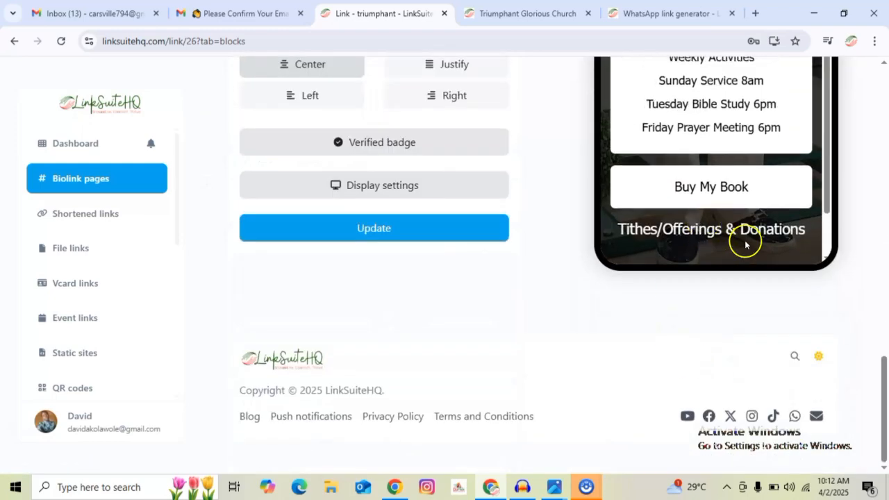
scroll(450, 159, up, 5)
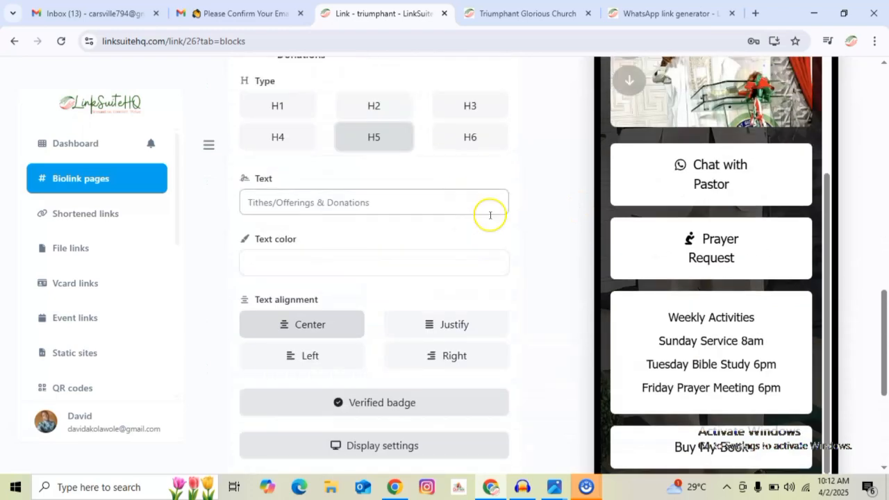
scroll(488, 215, down, 4)
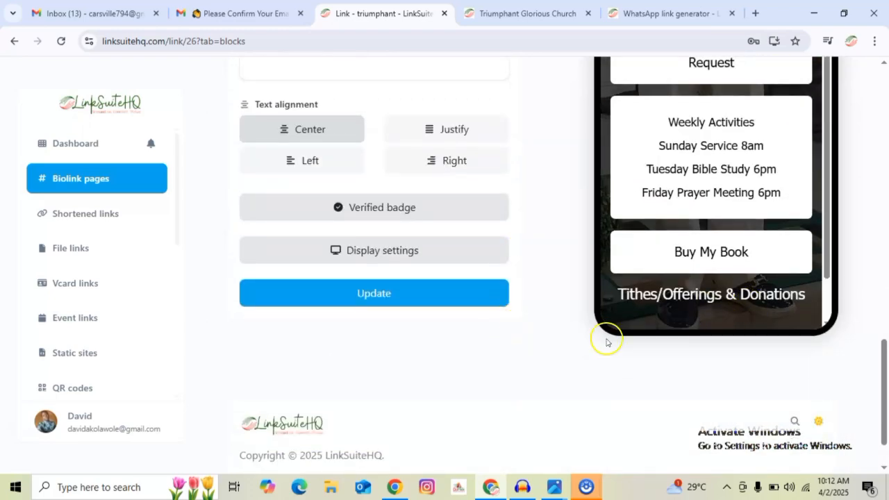
click(364, 294)
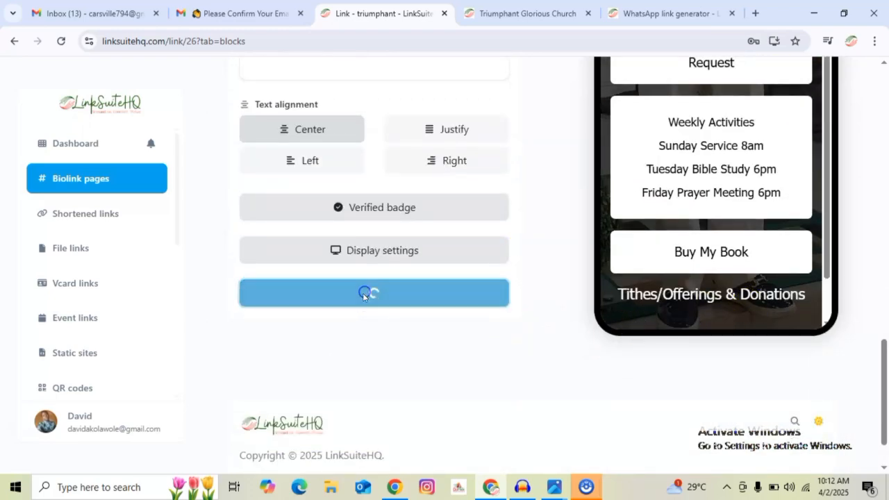
Copy the bank name, account name and account number lines from the live Triumphant Glorious Church page.
click(512, 13)
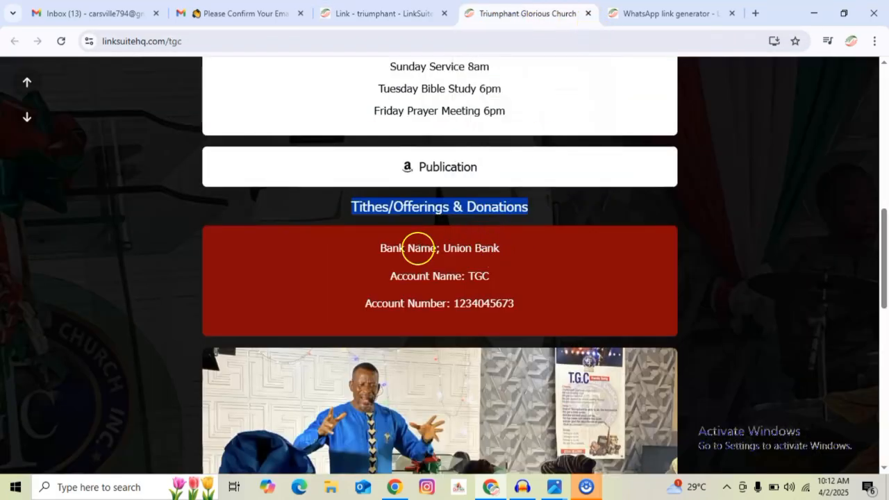
drag(379, 250, 519, 306)
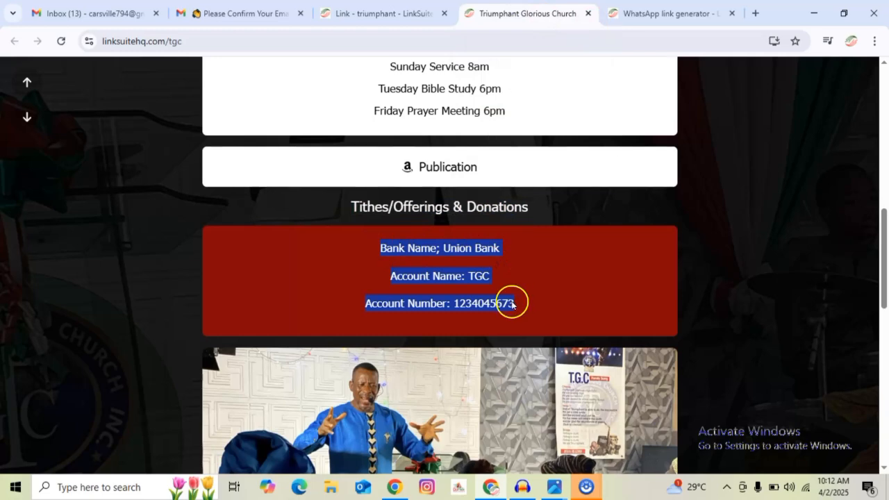
click(386, 9)
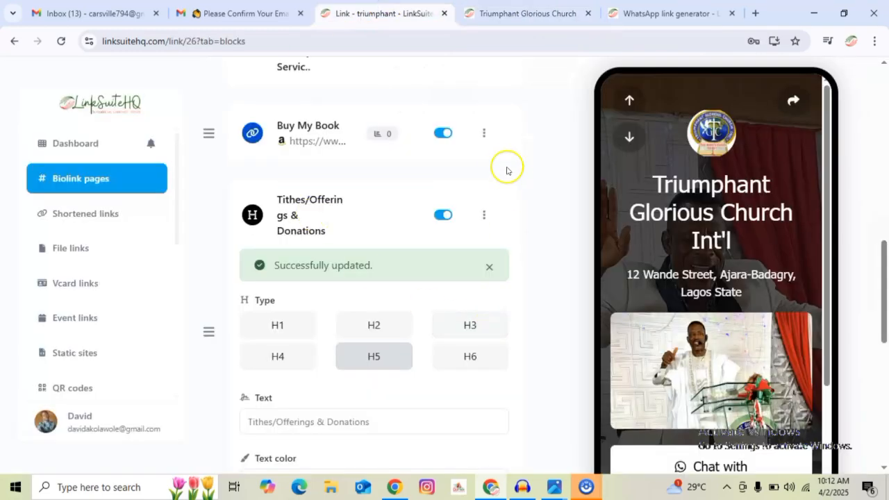
Add a Markdown block containing the copied bank details to the triumphant biolink page and check it in the preview.
scroll(496, 166, up, 10)
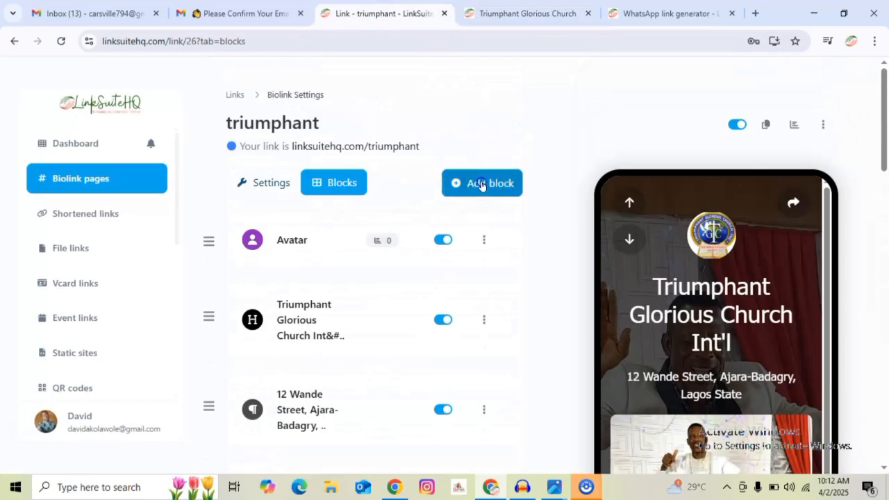
click(482, 185)
scroll(586, 327, down, 6)
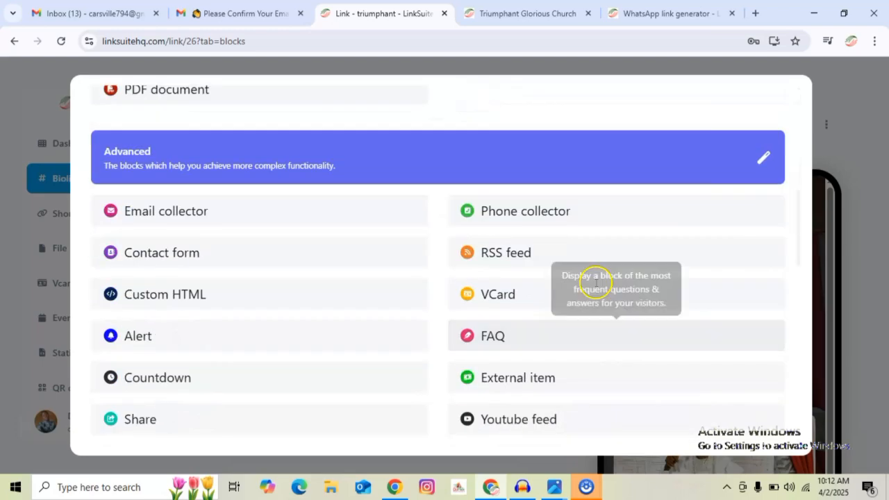
scroll(584, 288, down, 2)
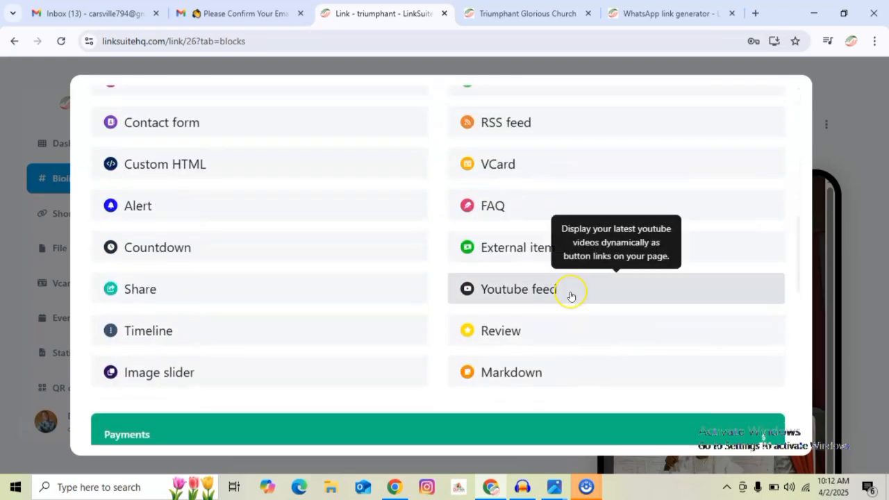
click(505, 376)
click(371, 272)
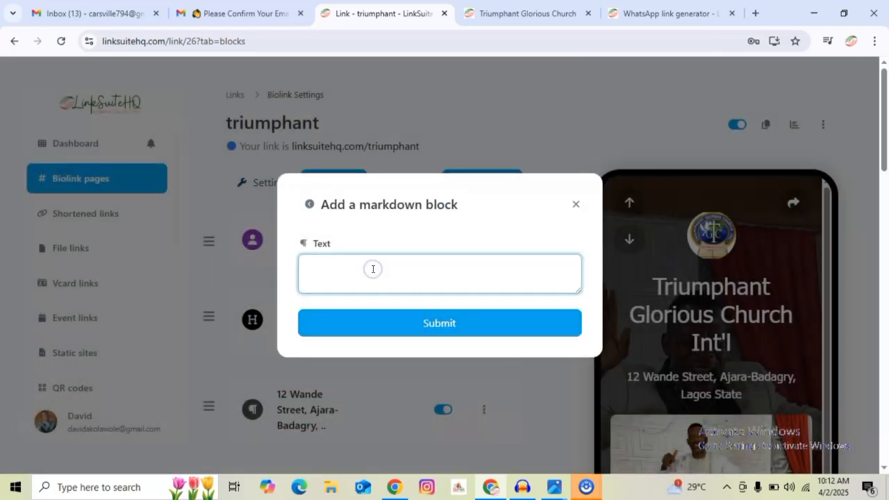
key(ctrl+v)
scroll(382, 272, up, 1)
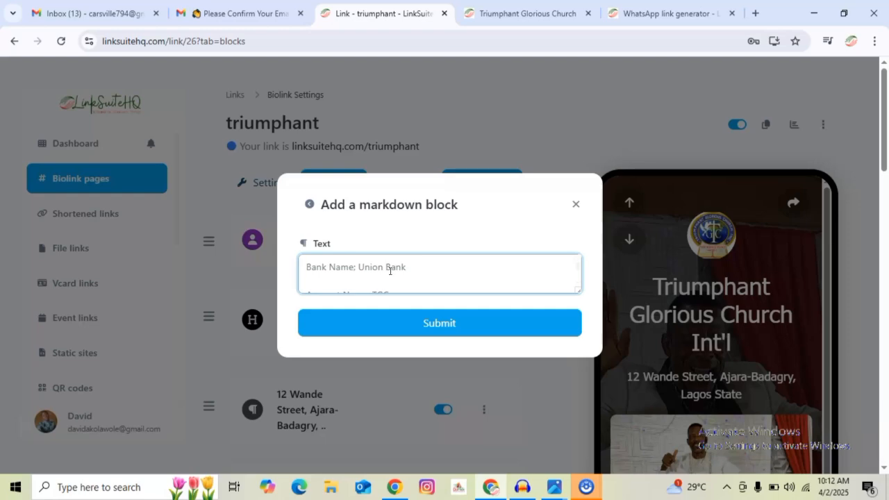
click(438, 324)
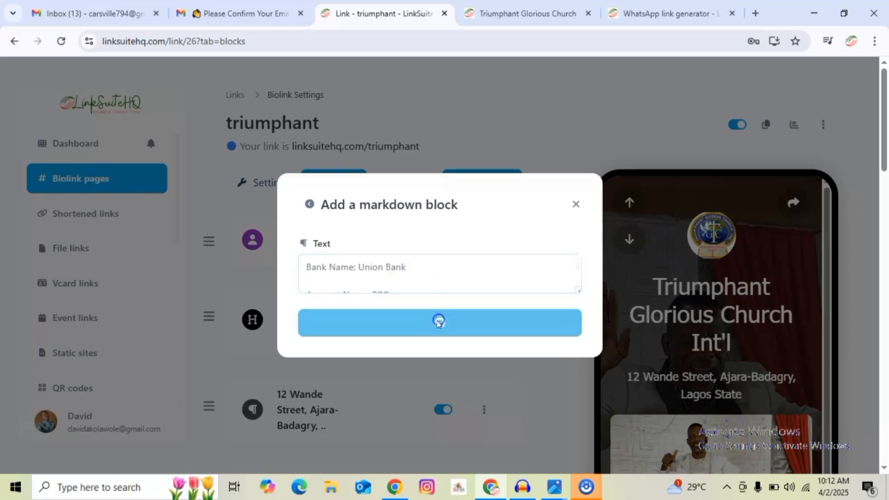
scroll(662, 311, down, 10)
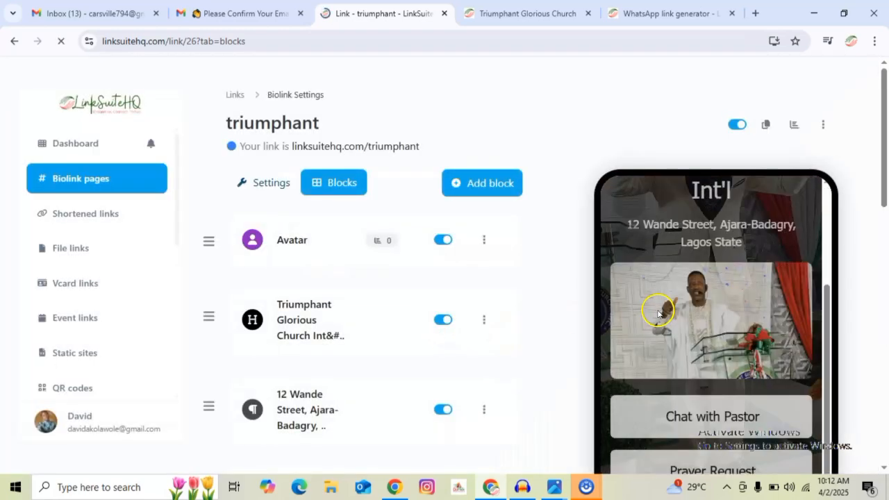
scroll(776, 325, down, 10)
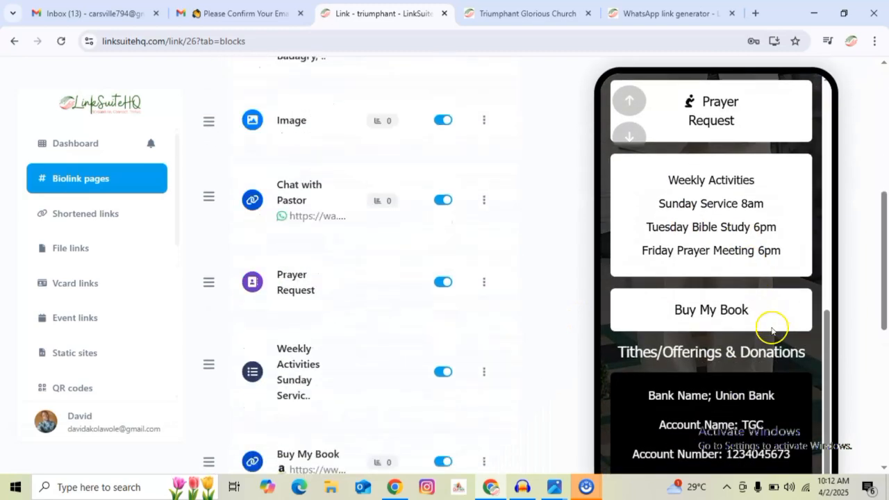
scroll(731, 298, up, 1)
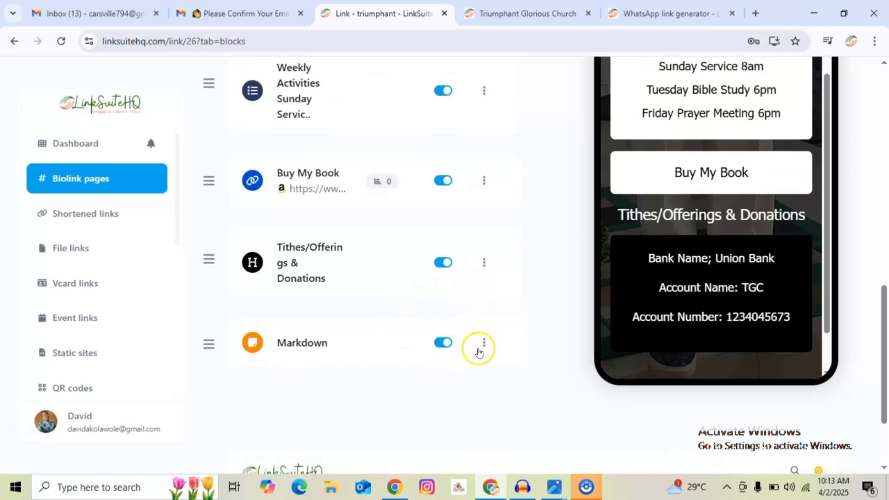
Change the bank details Markdown block's background color to teal (#489294) and update the block.
click(484, 344)
click(442, 233)
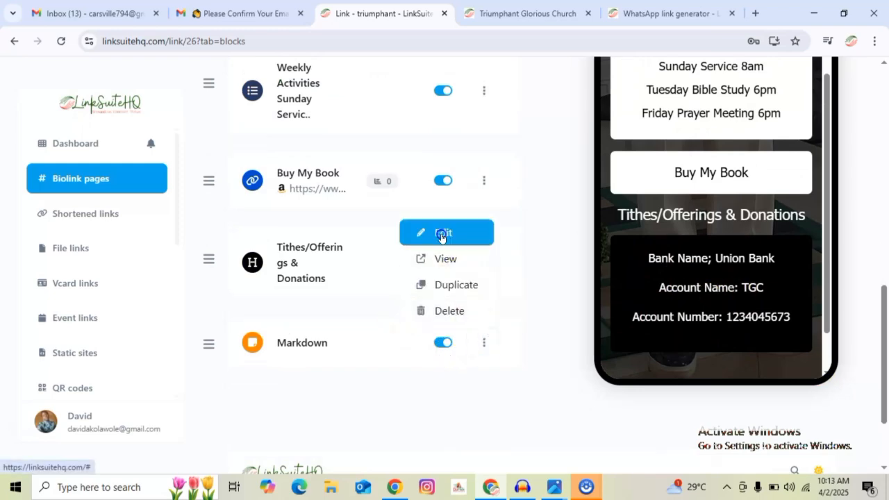
scroll(441, 278, down, 6)
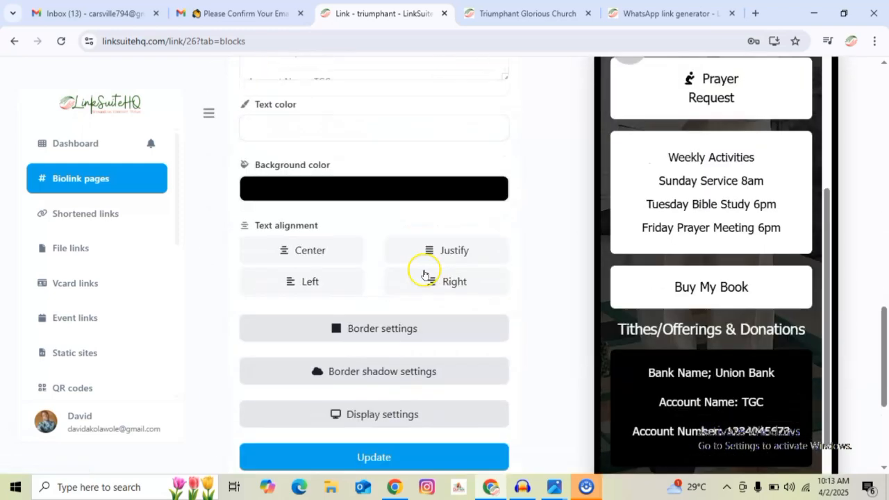
click(364, 149)
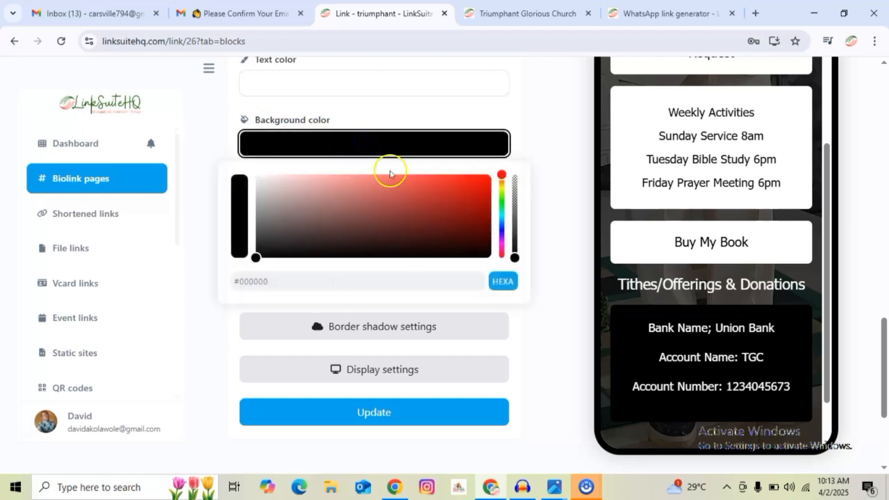
click(378, 210)
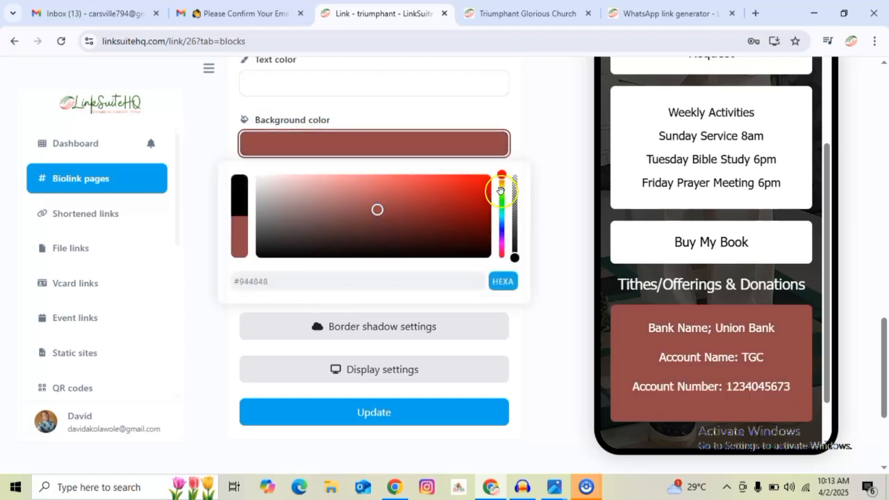
drag(501, 191, 504, 217)
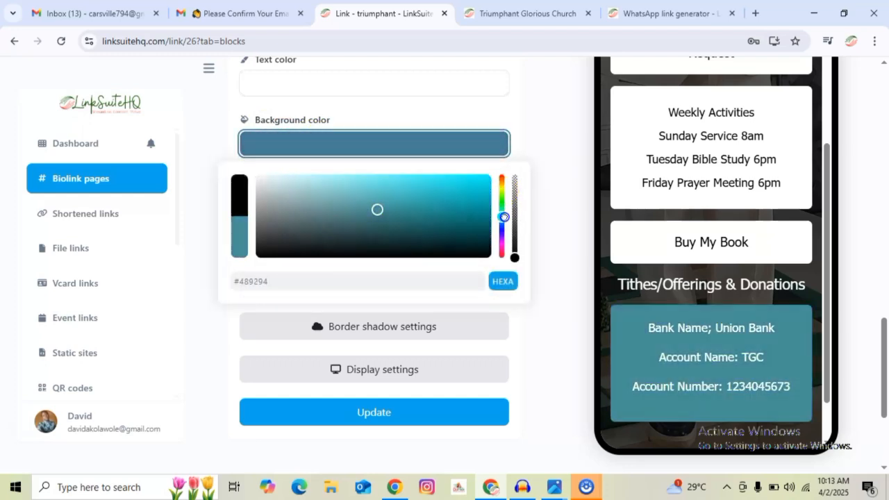
click(556, 242)
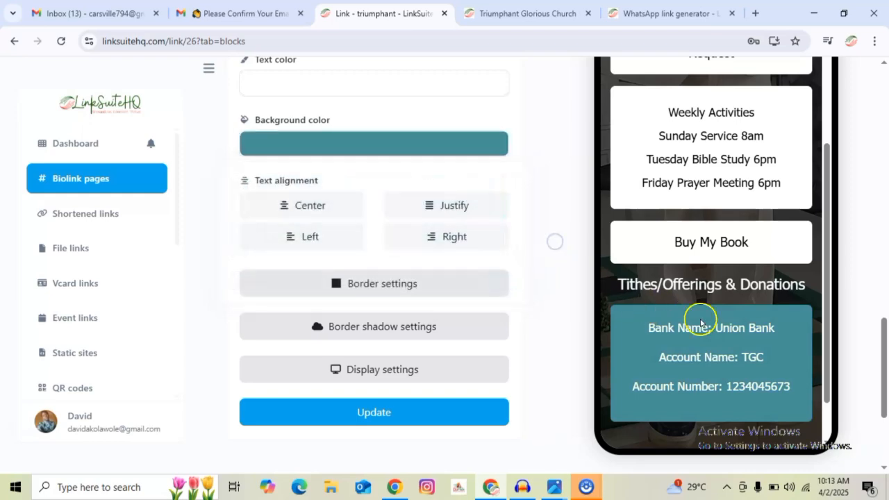
click(383, 411)
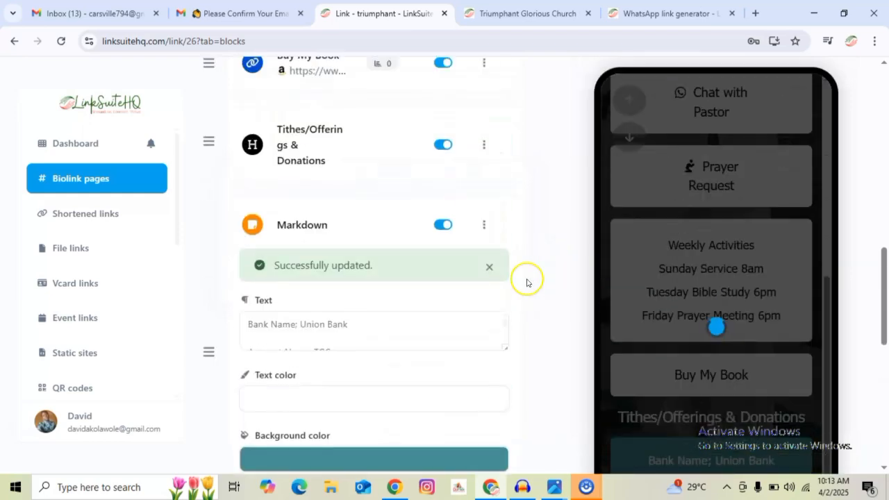
click(520, 14)
scroll(558, 264, down, 3)
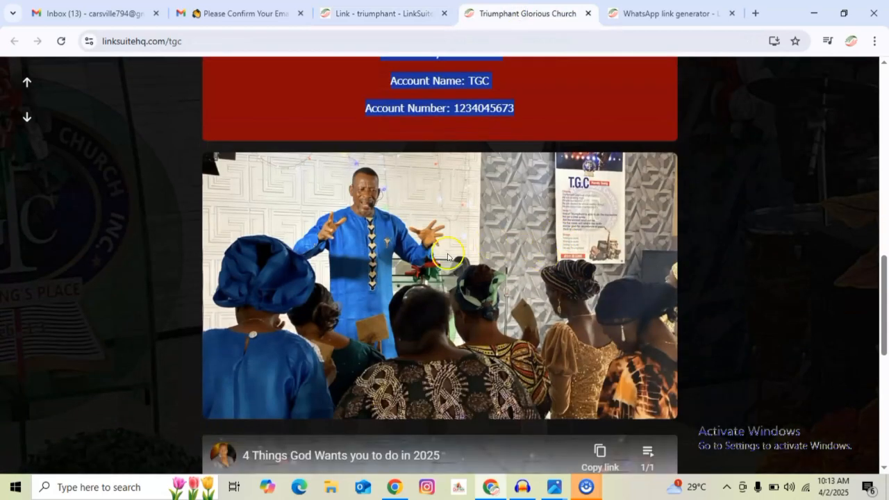
click(378, 14)
scroll(548, 254, up, 4)
scroll(539, 245, up, 5)
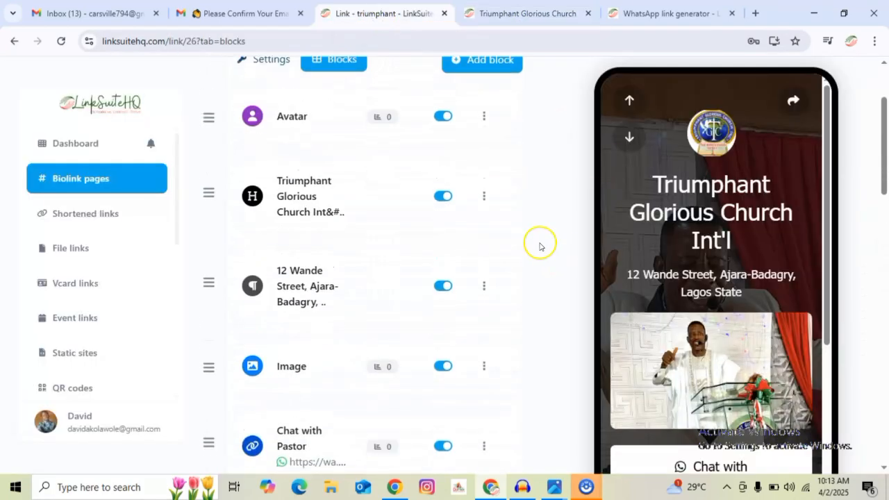
click(480, 184)
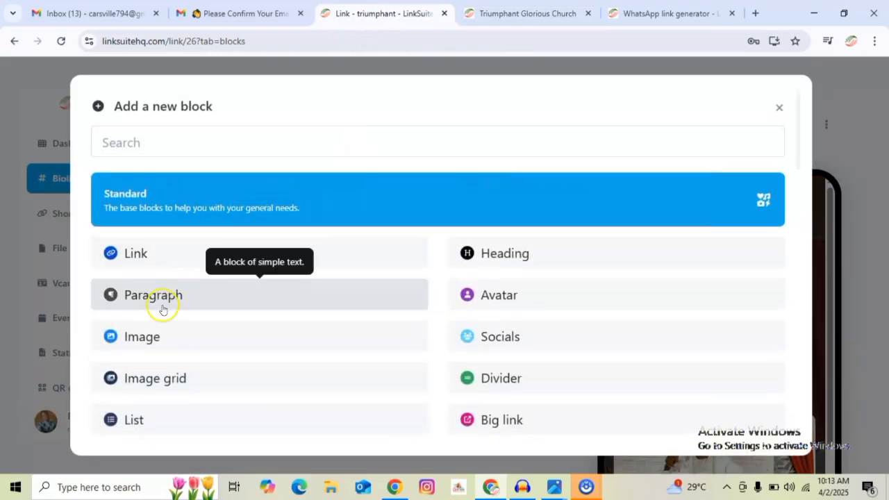
click(173, 337)
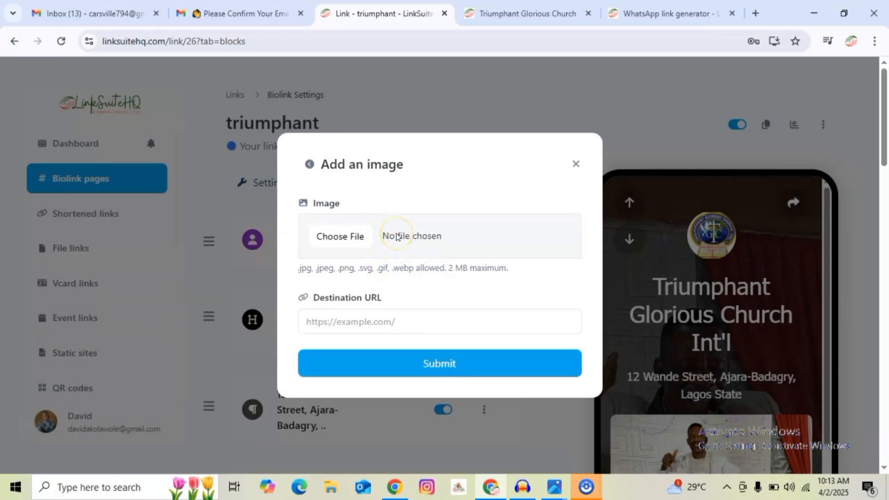
click(355, 237)
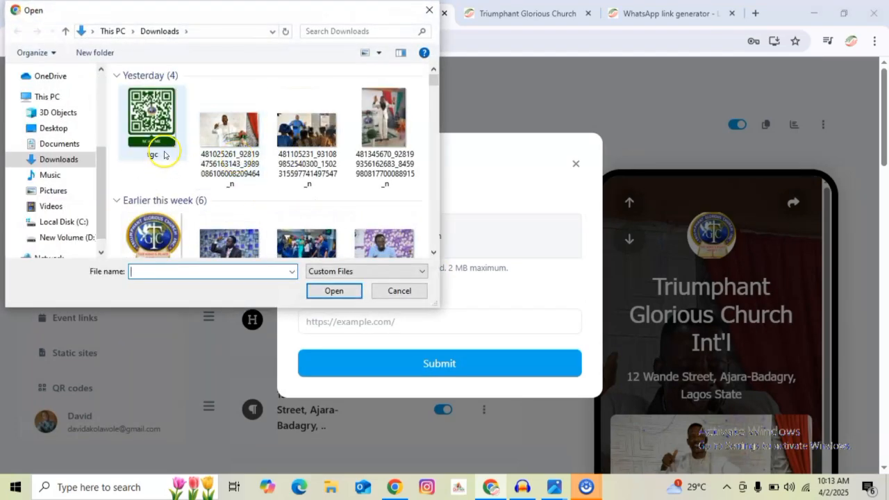
click(305, 139)
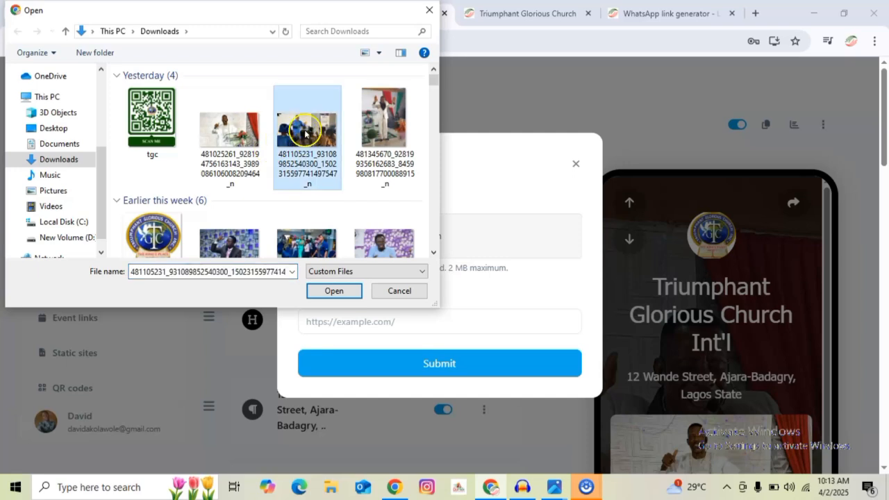
click(321, 291)
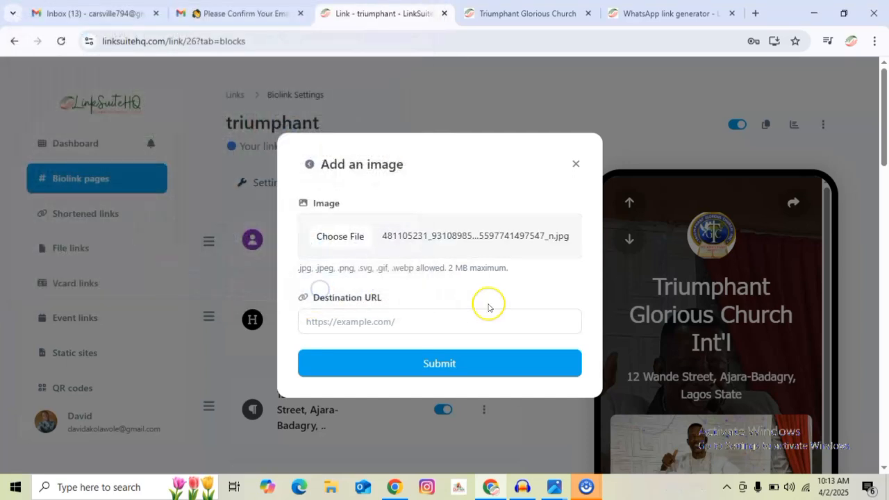
click(436, 361)
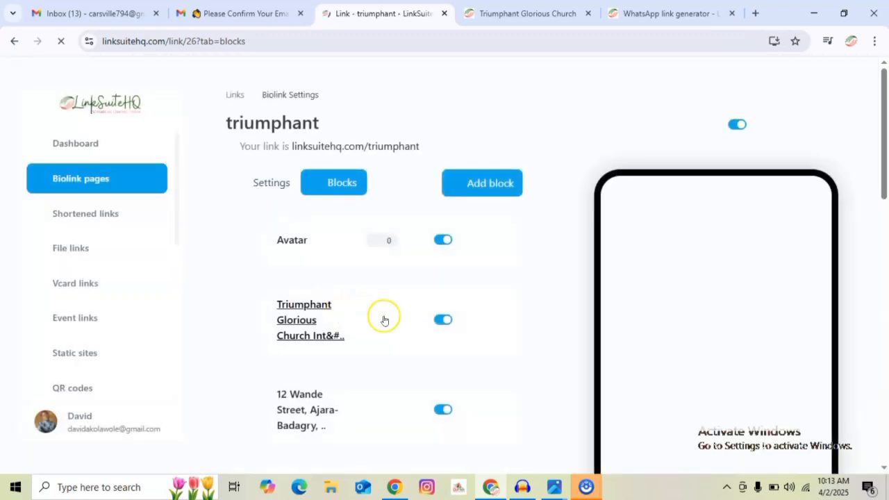
scroll(510, 332, down, 5)
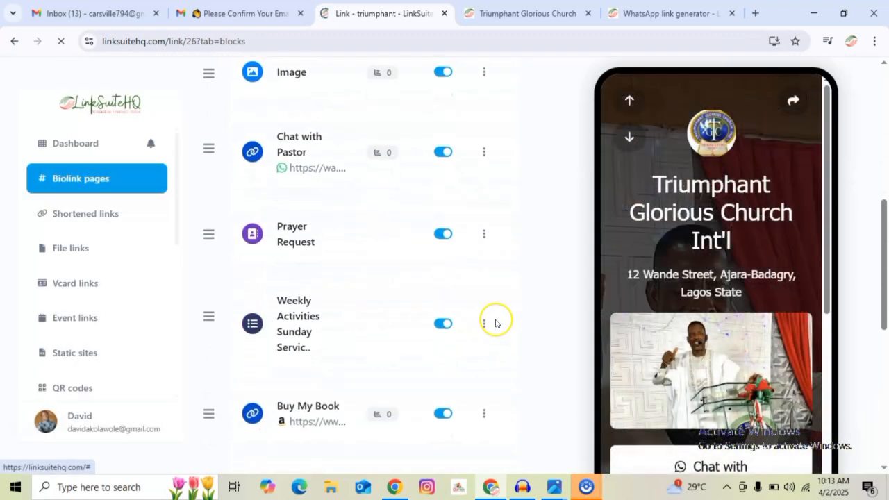
scroll(496, 323, down, 4)
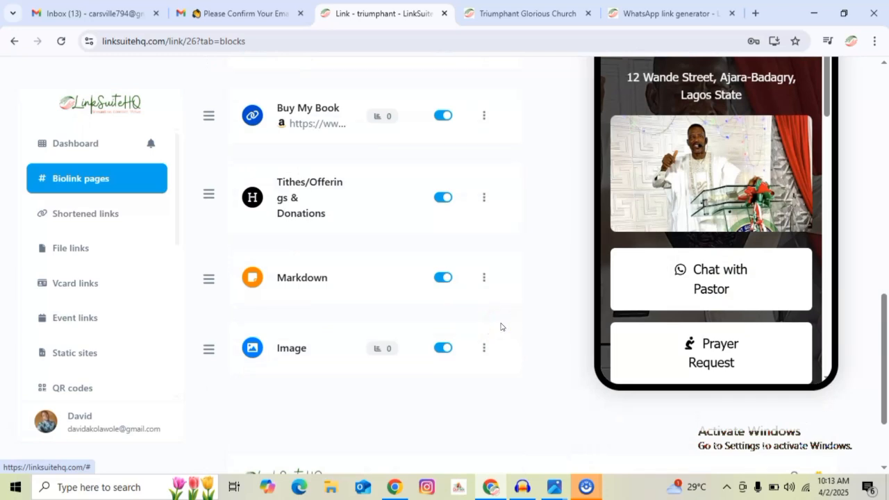
scroll(729, 250, down, 8)
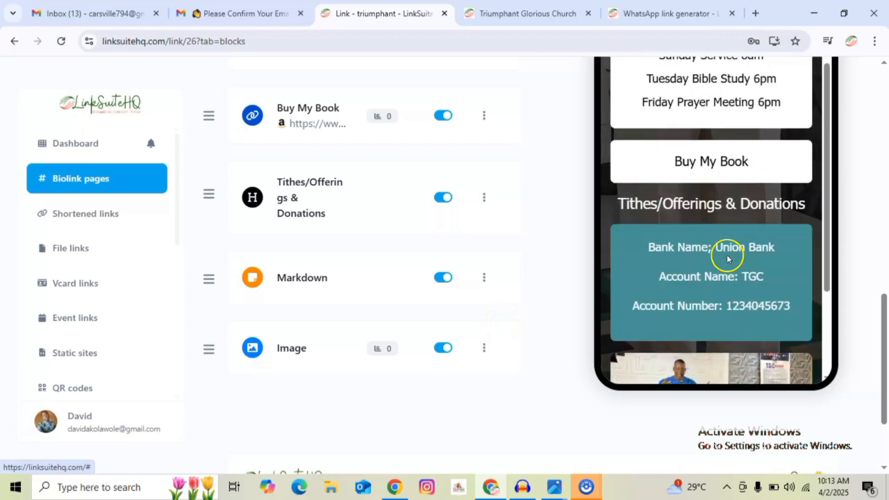
scroll(721, 255, down, 1)
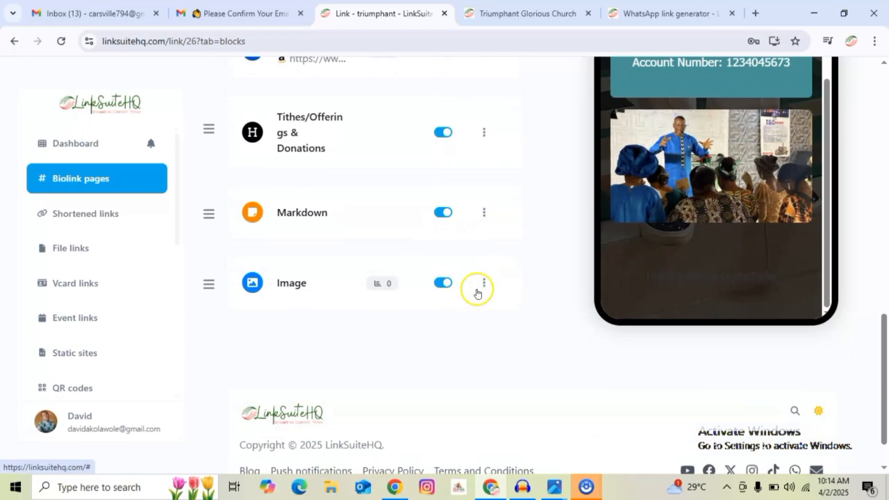
Check what follows the image on the live Triumphant Glorious Church page and start adding a YouTube block to the triumphant biolink page.
click(507, 12)
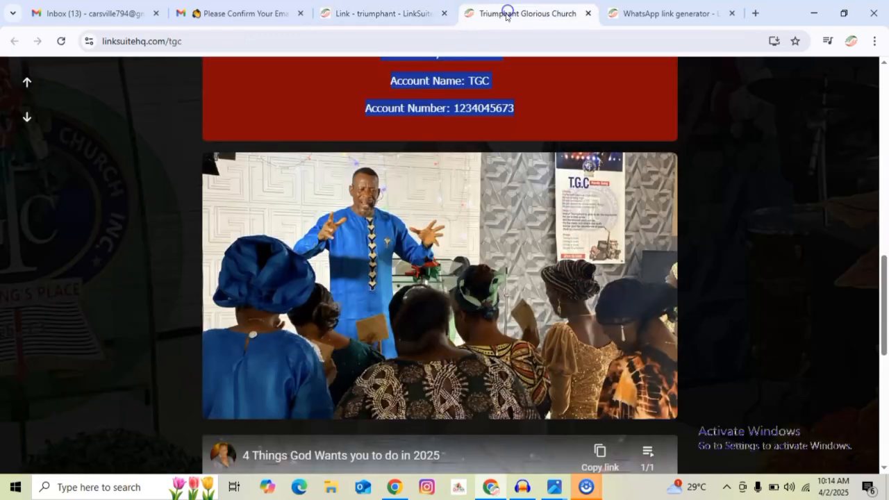
scroll(502, 254, down, 4)
scroll(357, 220, down, 2)
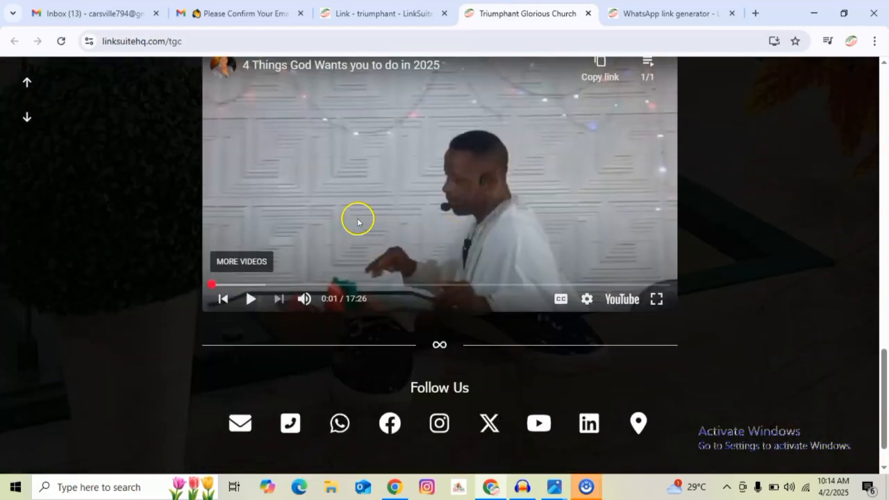
scroll(426, 187, up, 2)
scroll(459, 243, down, 1)
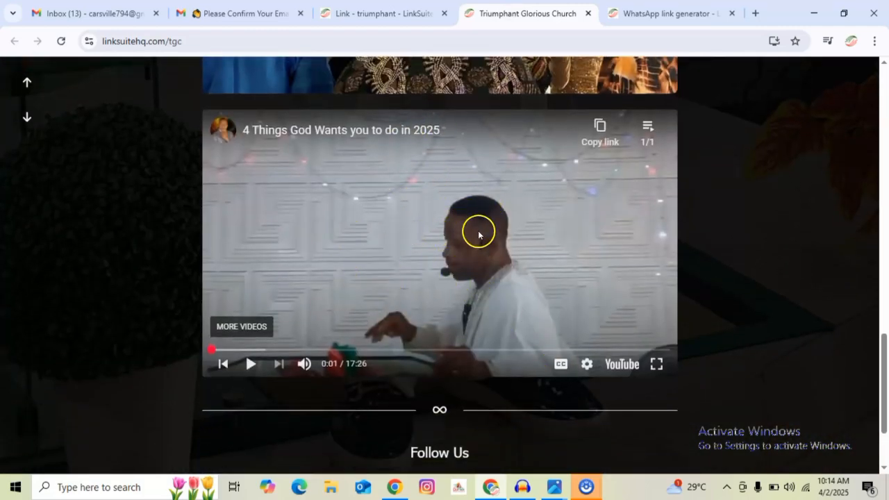
click(397, 13)
scroll(486, 127, up, 10)
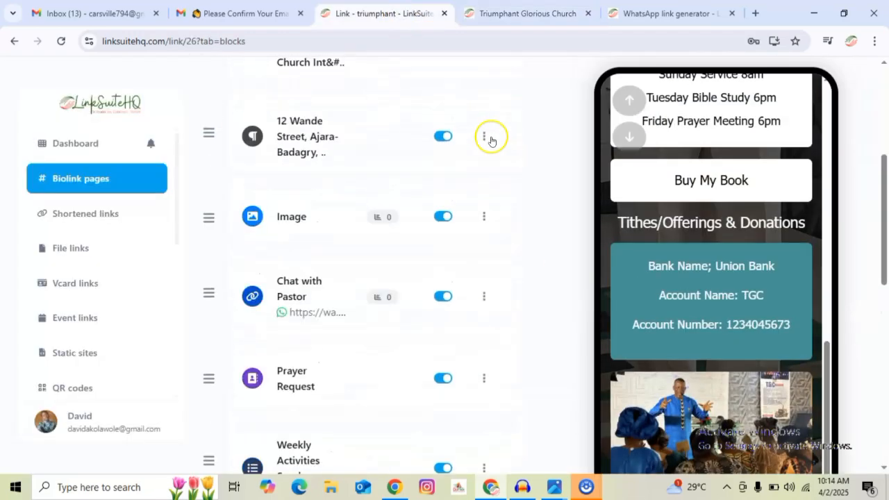
click(465, 183)
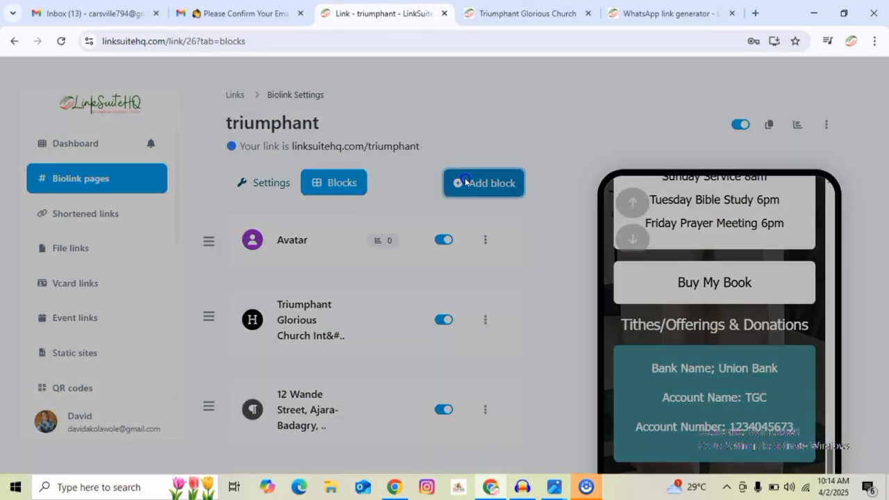
scroll(523, 321, down, 1)
scroll(308, 319, down, 3)
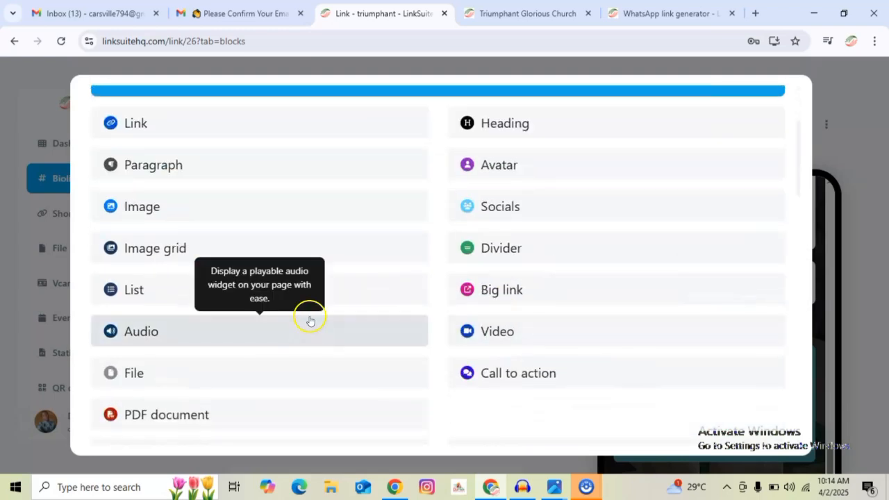
scroll(379, 256, down, 2)
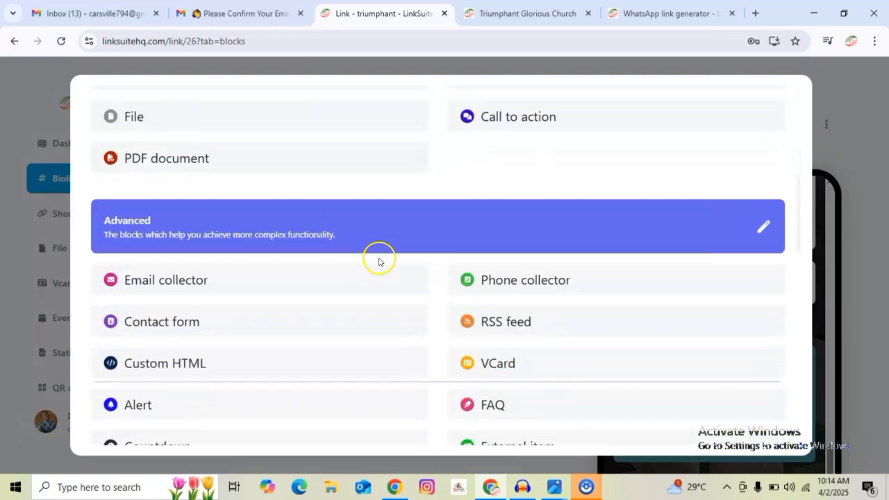
scroll(347, 304, down, 2)
scroll(347, 307, down, 6)
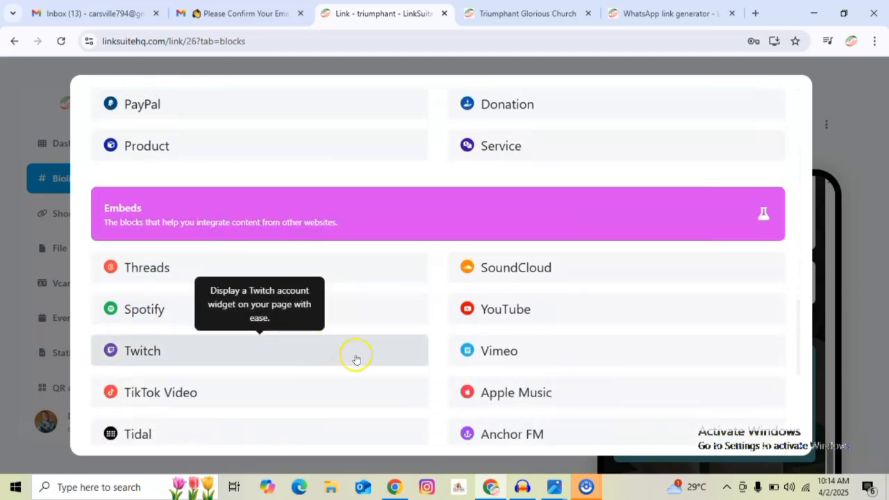
scroll(353, 354, down, 1)
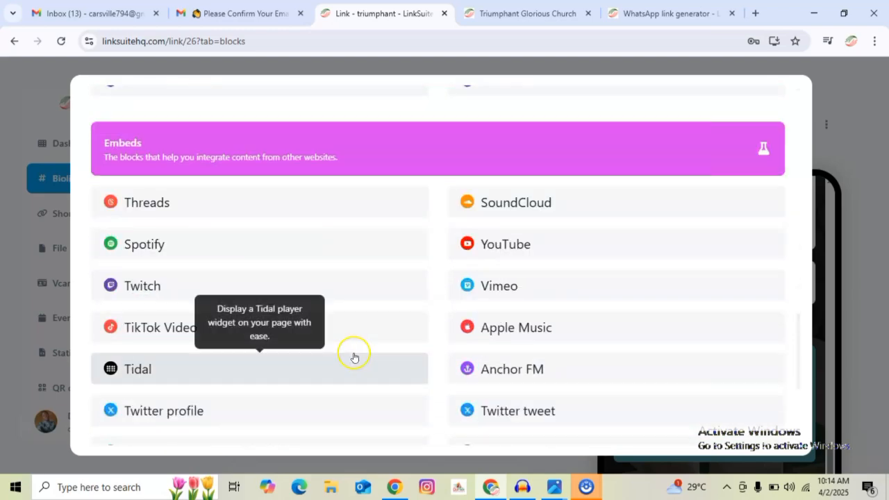
click(508, 244)
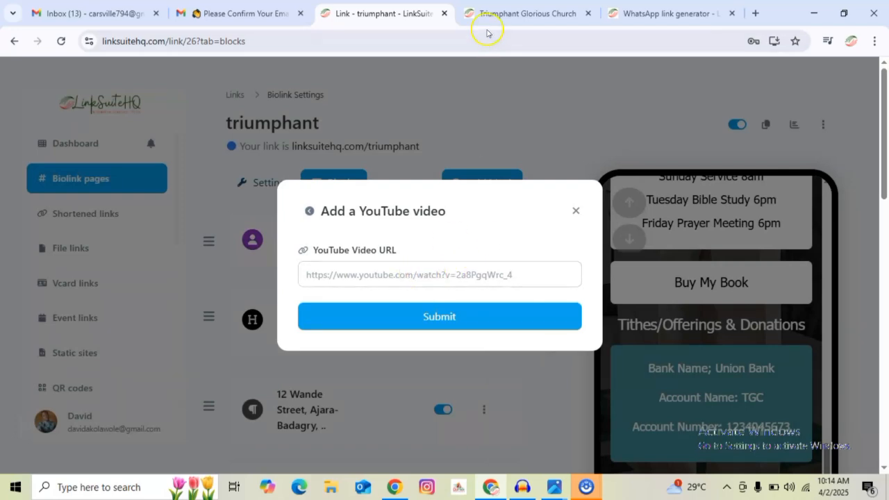
Copy the video URL of "4 Things God Wants you to do in 2025" from the live church page.
click(533, 6)
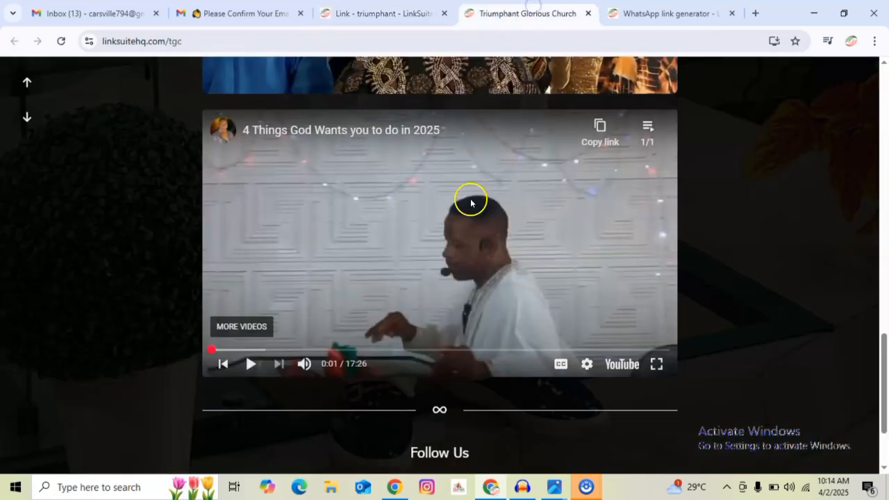
right_click(453, 235)
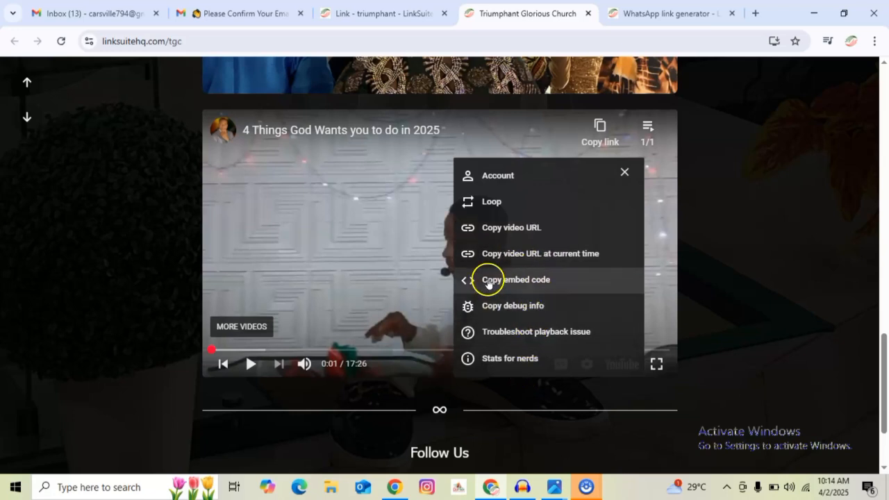
click(512, 229)
Submit the YouTube block on the triumphant page with the copied video URL and check it in the preview.
click(379, 8)
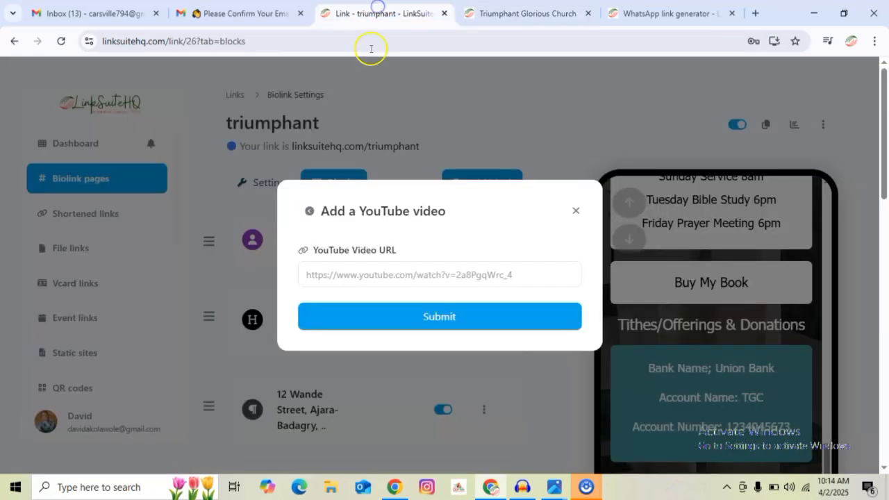
click(349, 274)
key(ctrl+v)
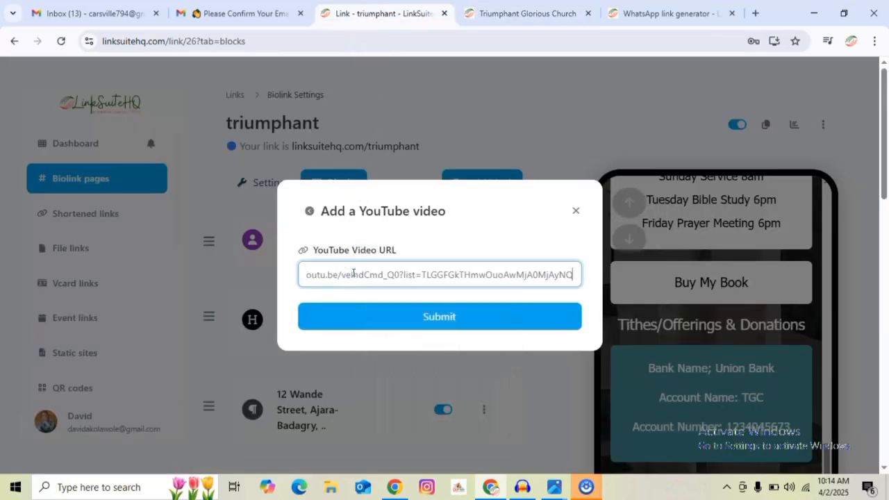
click(434, 318)
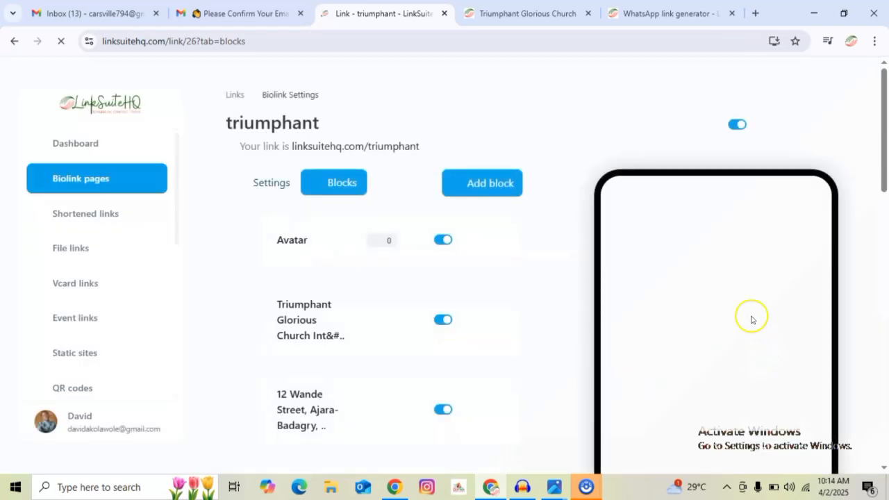
scroll(824, 286, down, 9)
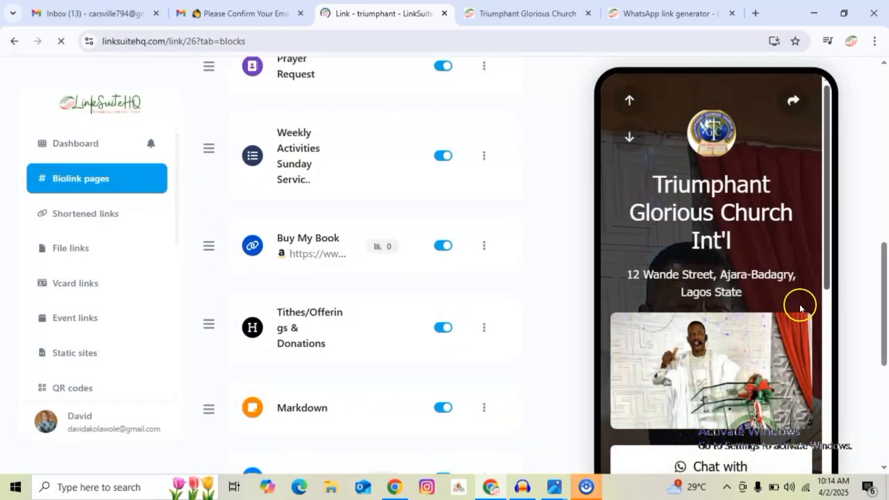
scroll(758, 316, down, 5)
scroll(757, 316, down, 5)
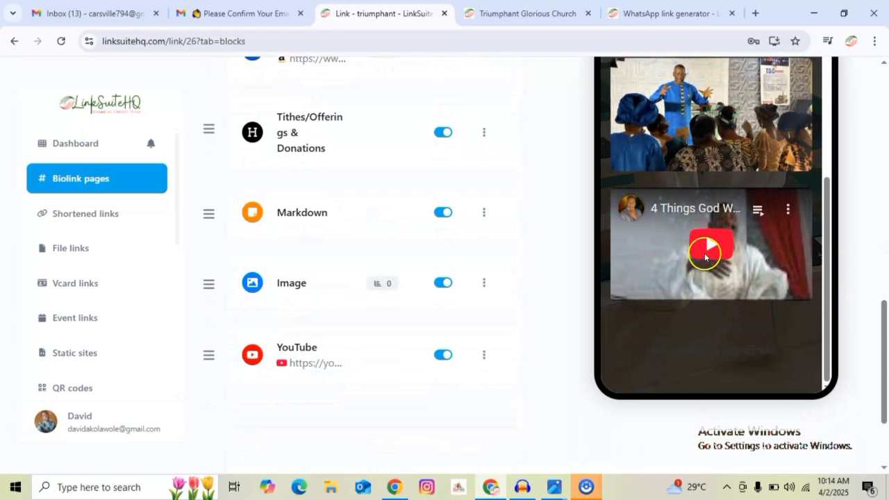
Following the live page, add a Divider block with top and bottom margins of 4 and check it in the preview.
click(492, 11)
scroll(509, 275, down, 2)
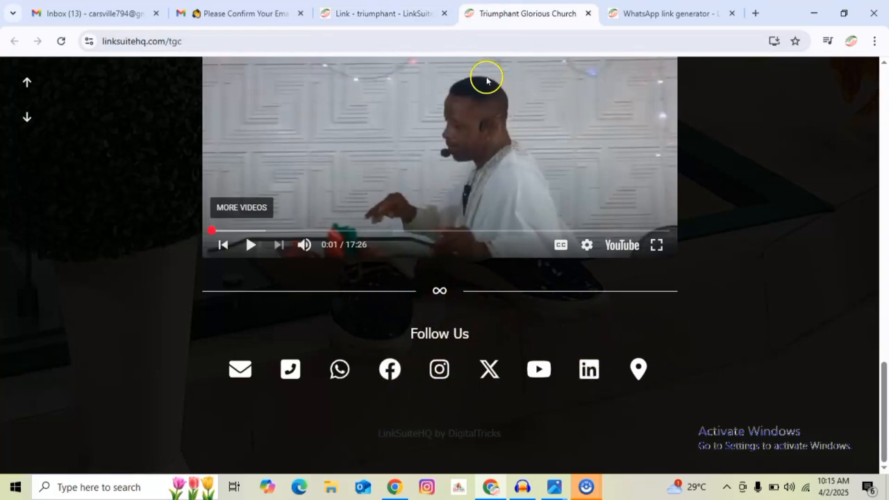
click(385, 12)
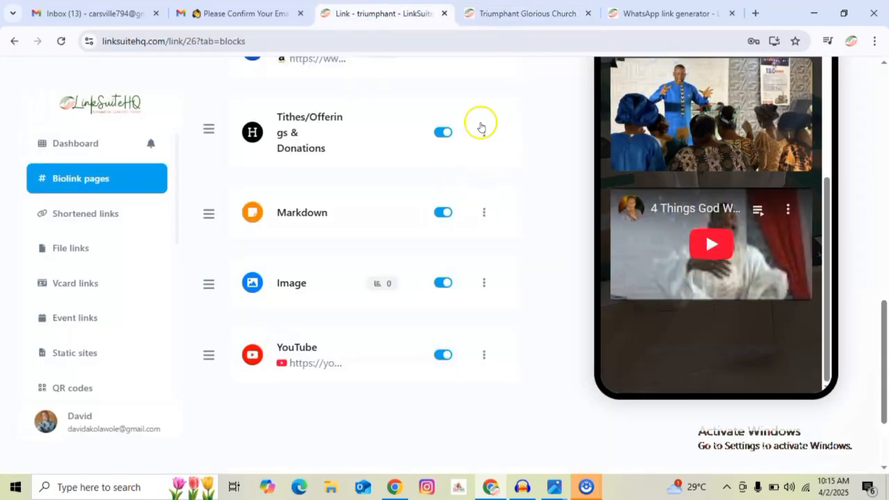
click(479, 180)
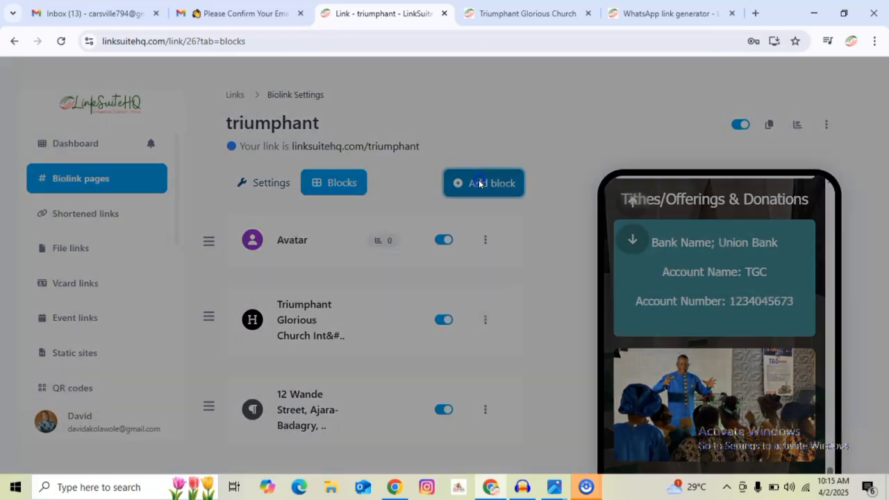
scroll(548, 310, down, 3)
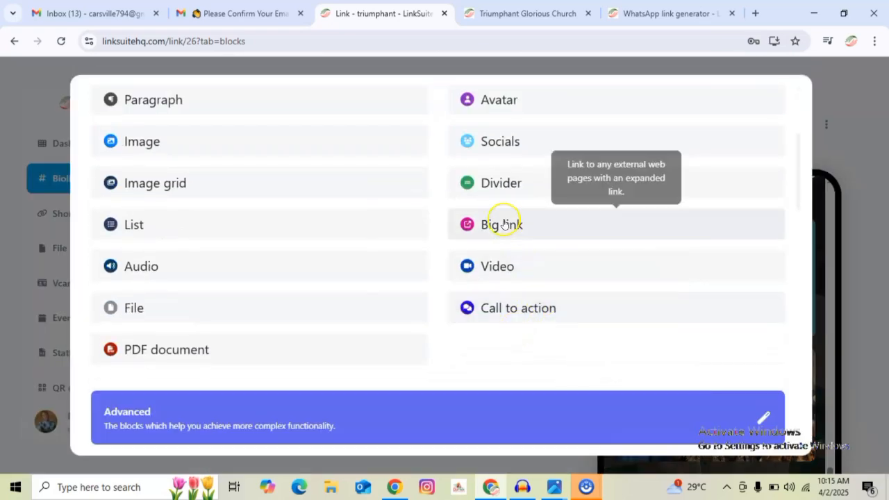
click(504, 181)
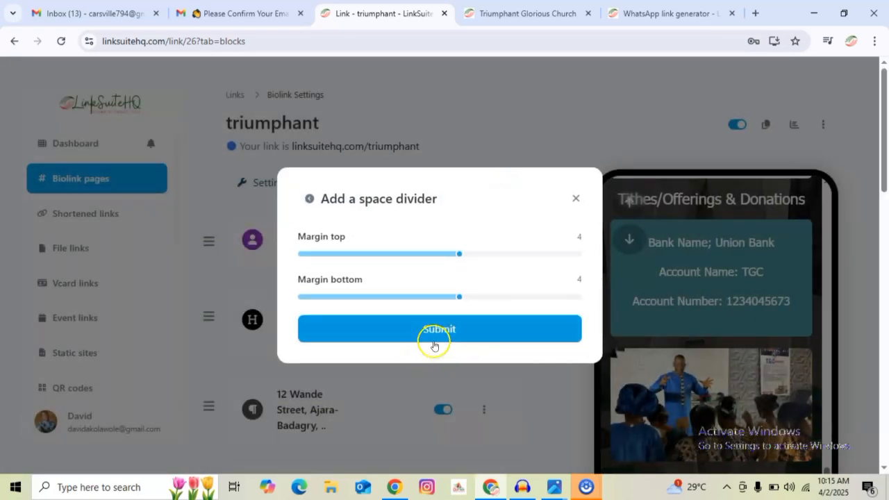
click(440, 326)
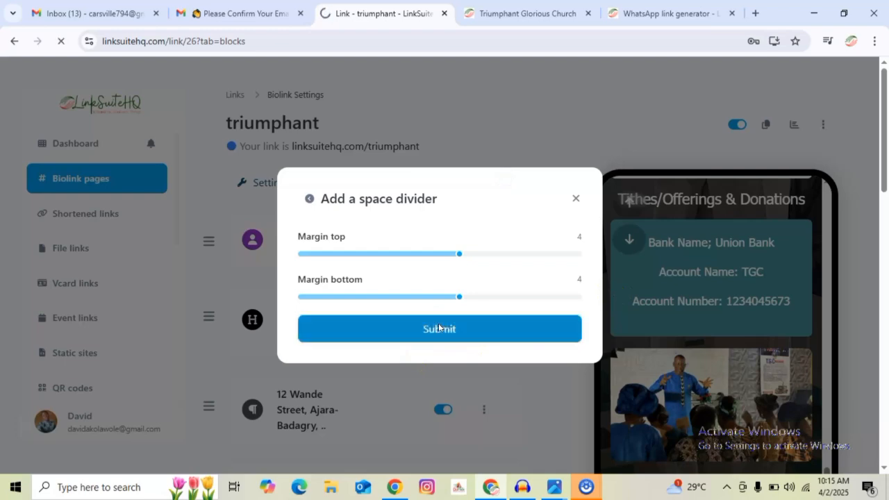
scroll(533, 333, down, 10)
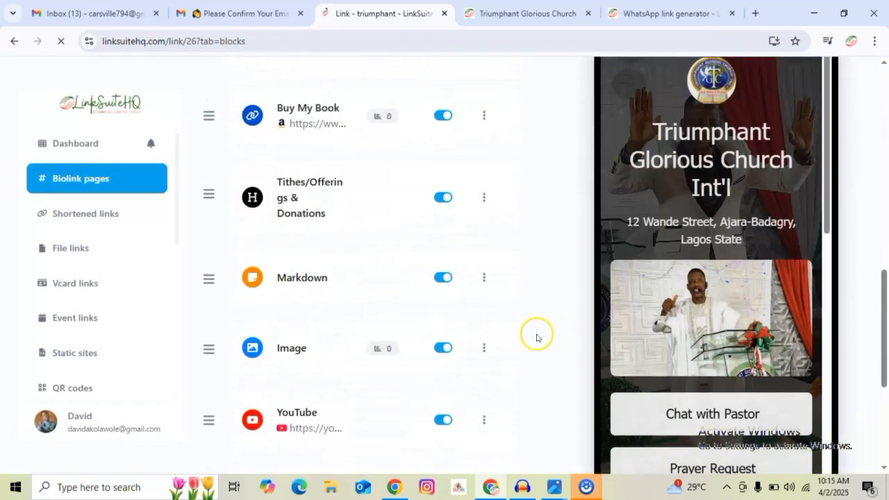
scroll(705, 174, down, 10)
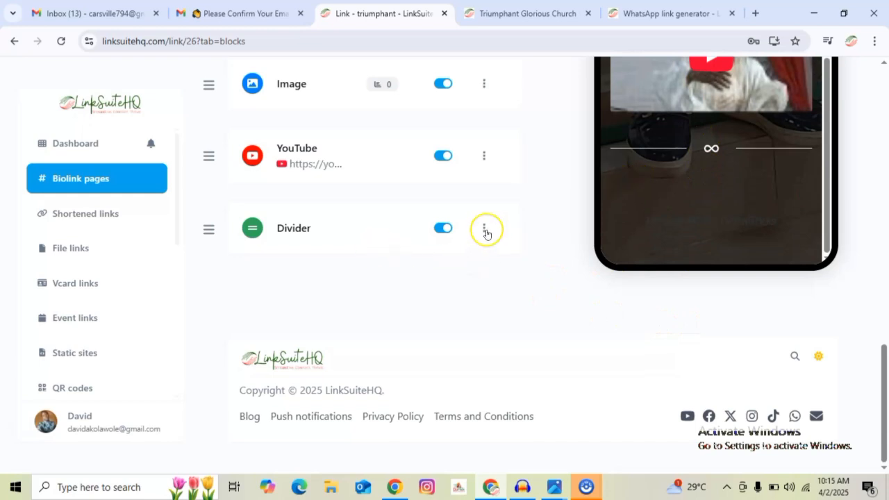
Following the live page, add an H5 Heading block with the text "Follow Us" to the triumphant biolink page.
click(520, 13)
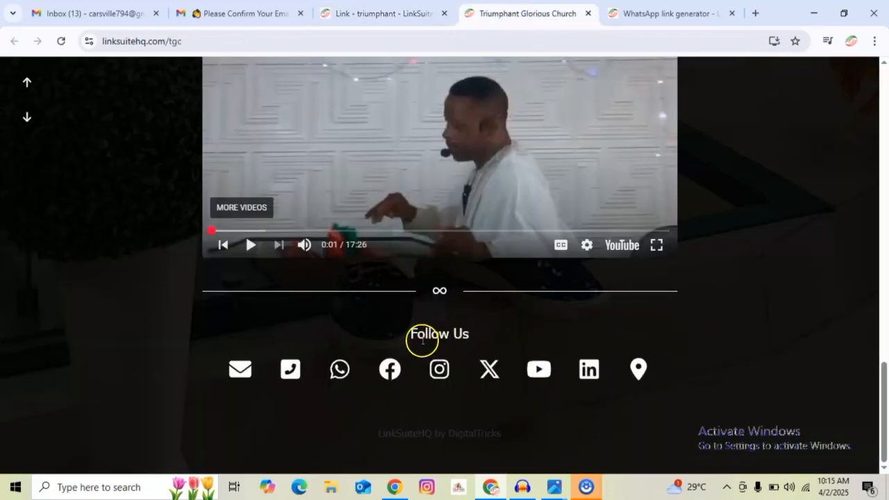
drag(476, 336, 428, 333)
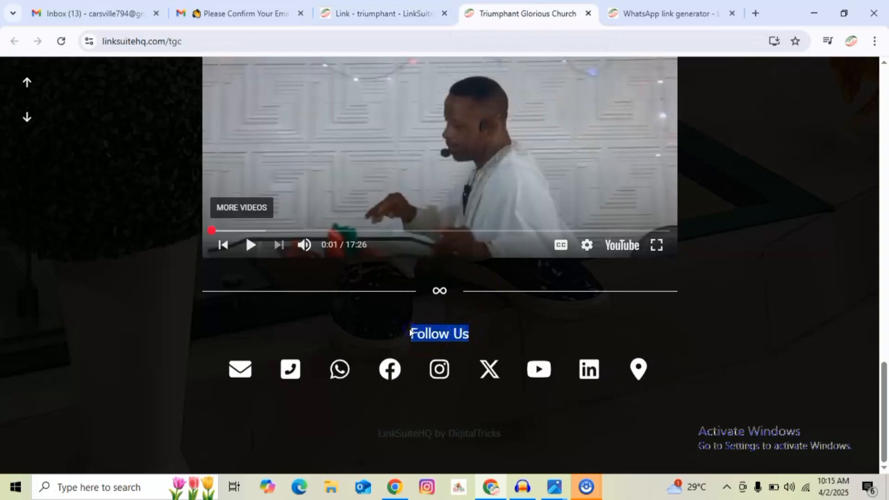
click(383, 10)
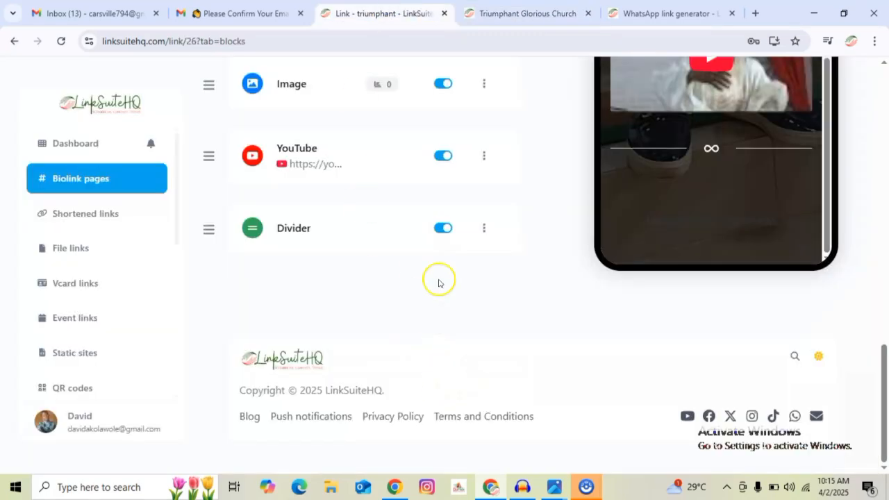
scroll(530, 167, up, 15)
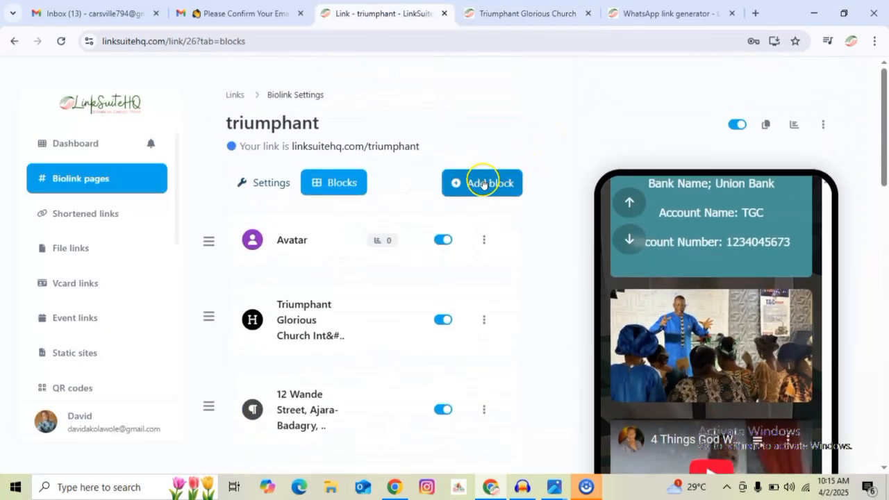
click(485, 184)
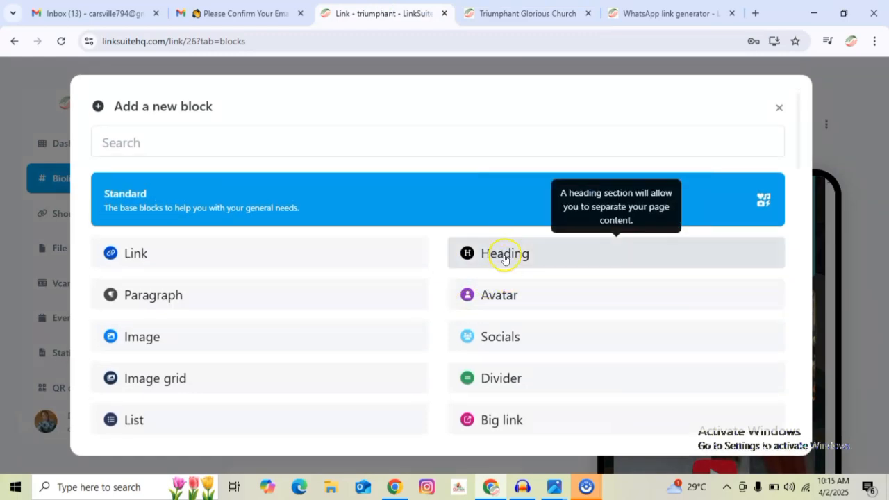
click(505, 256)
click(364, 303)
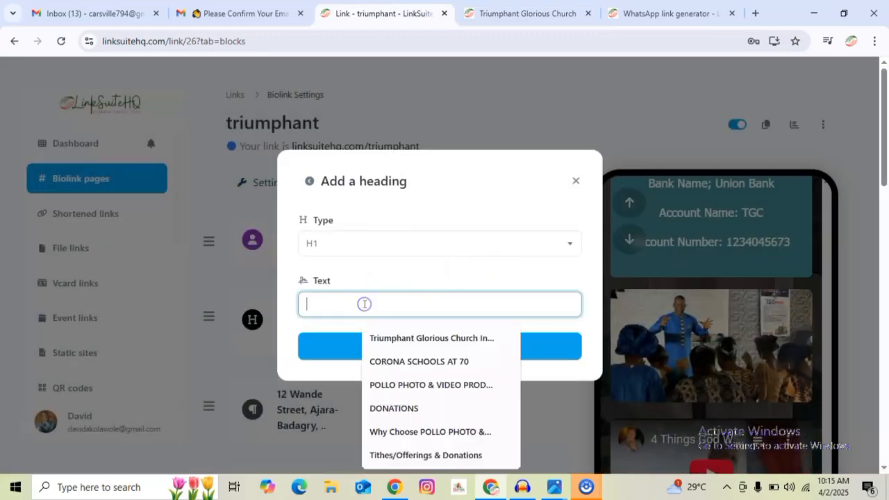
text(Follow Us)
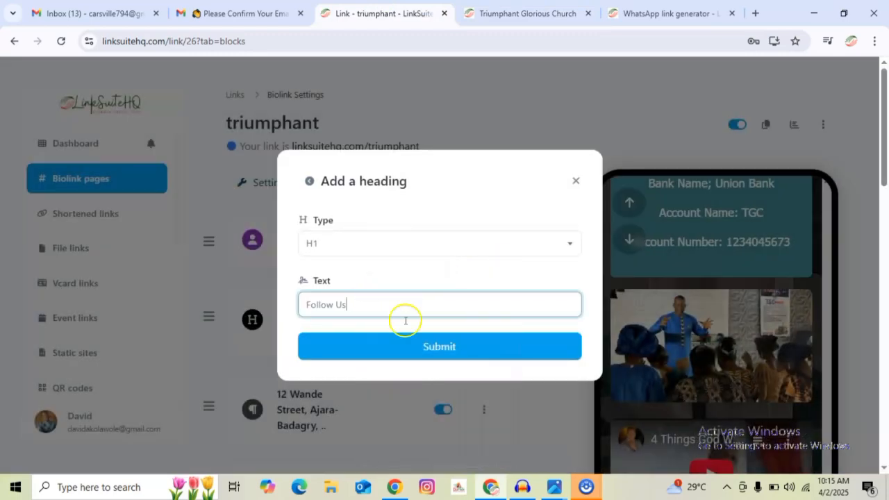
click(387, 246)
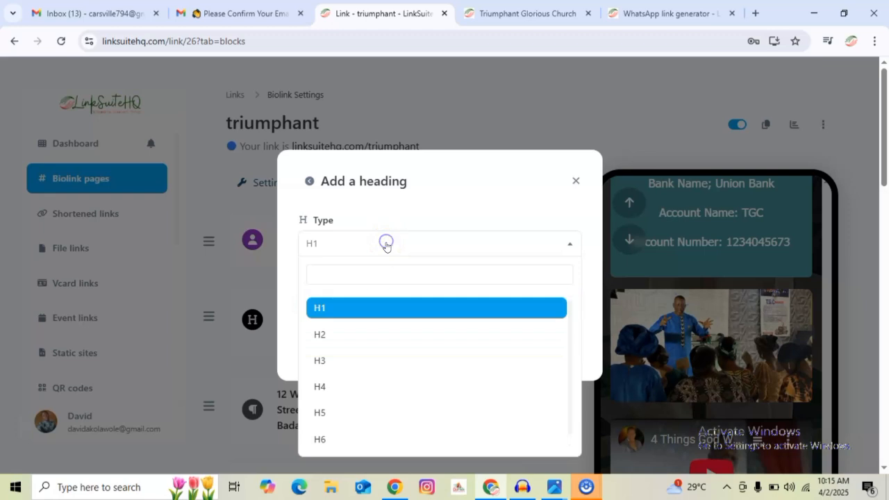
click(336, 410)
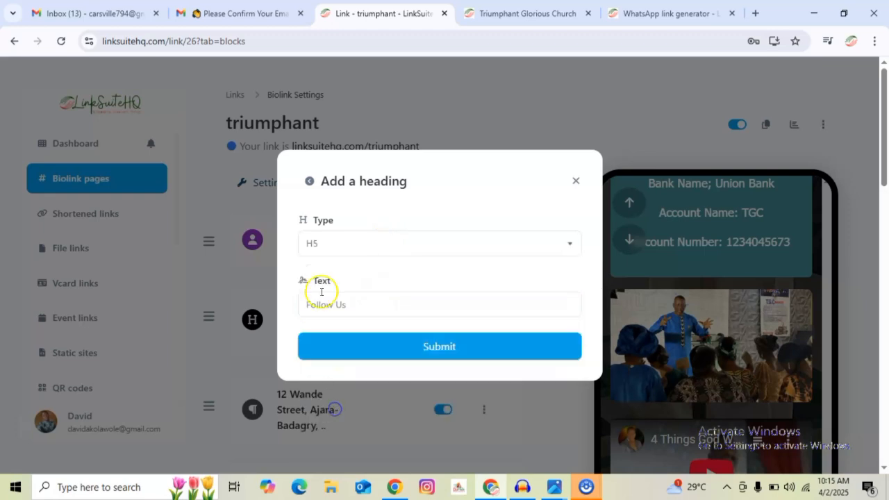
click(424, 347)
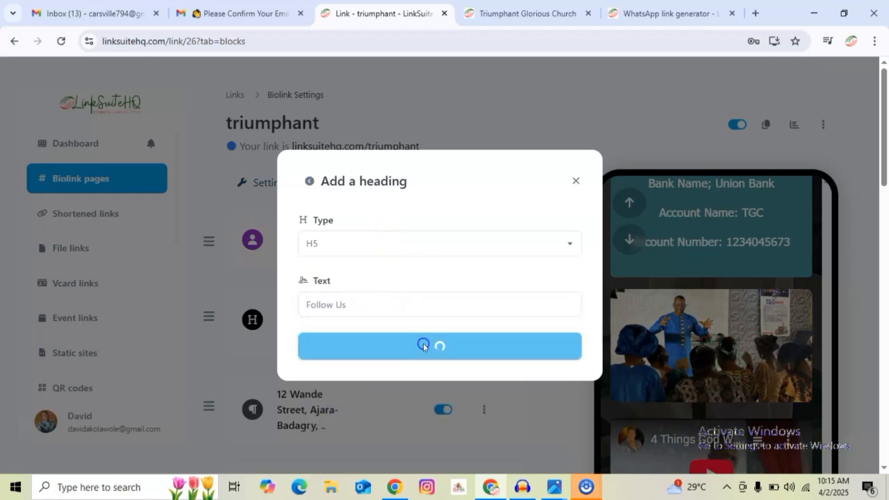
Check the "Follow Us" heading in the triumphant page preview and look up the social icons beneath it on the live church page.
scroll(387, 294, down, 6)
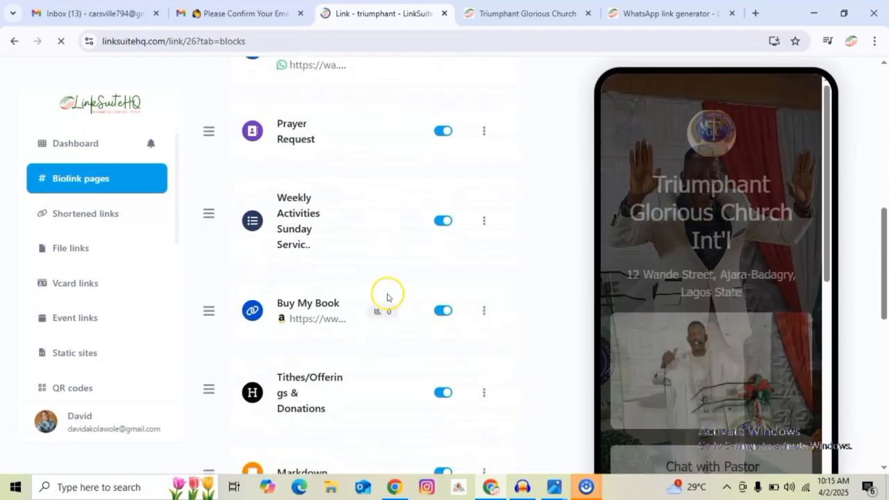
scroll(718, 312, down, 7)
scroll(750, 326, down, 10)
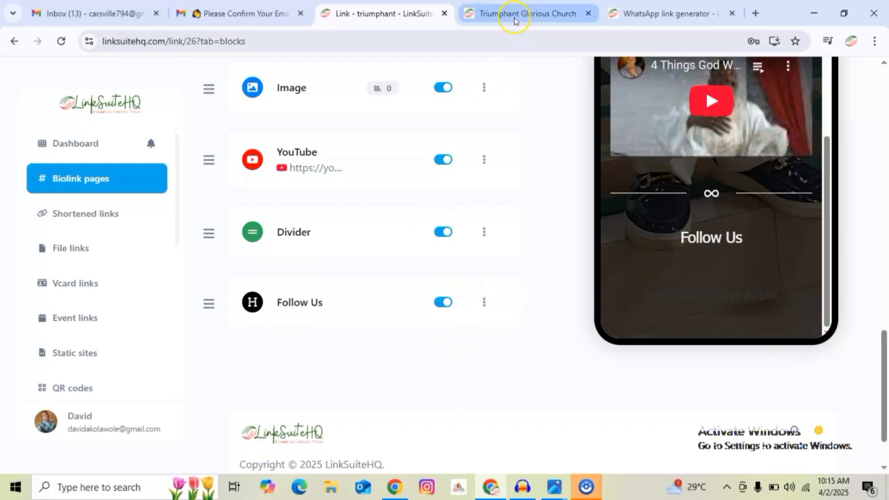
click(526, 15)
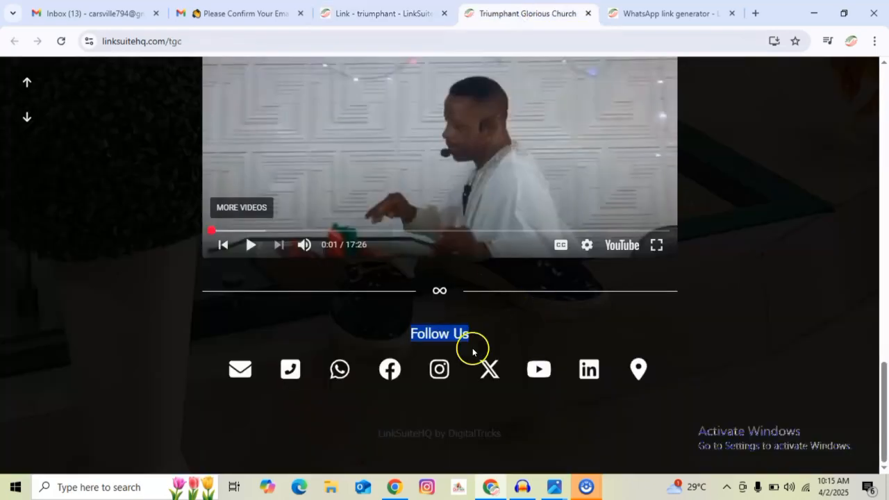
click(372, 12)
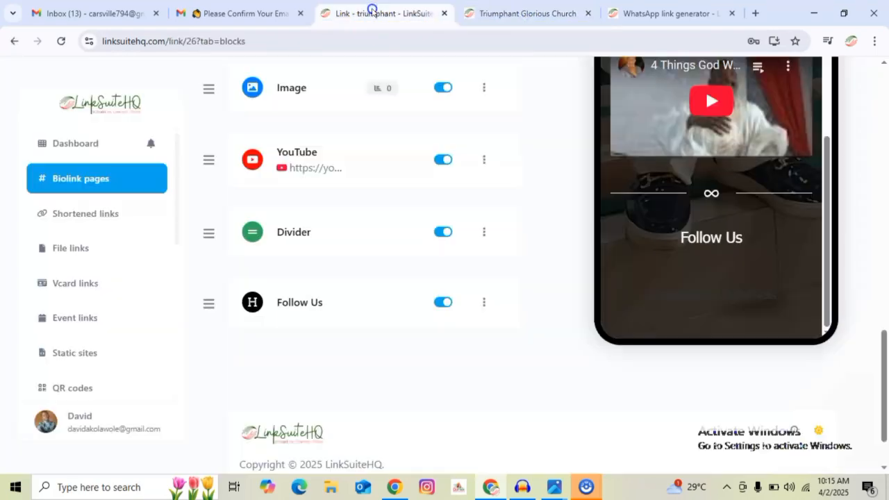
Start adding a Socials block to the triumphant biolink page.
scroll(510, 91, up, 15)
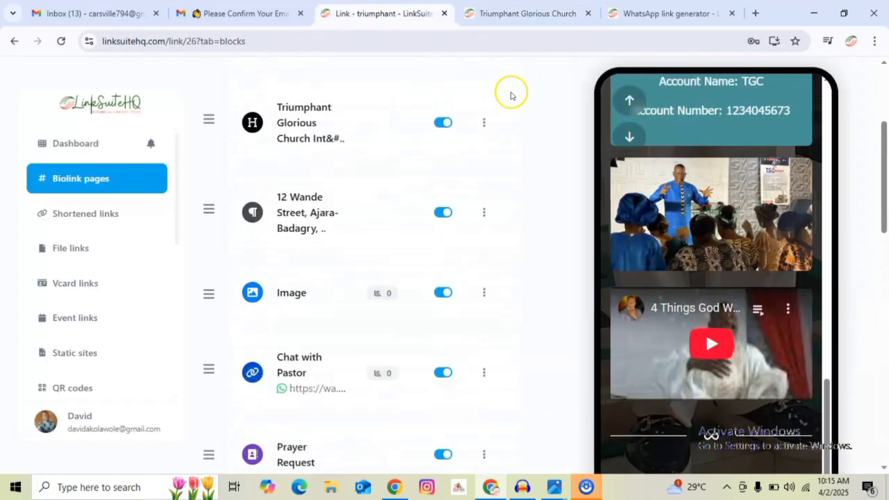
scroll(560, 119, up, 3)
click(477, 182)
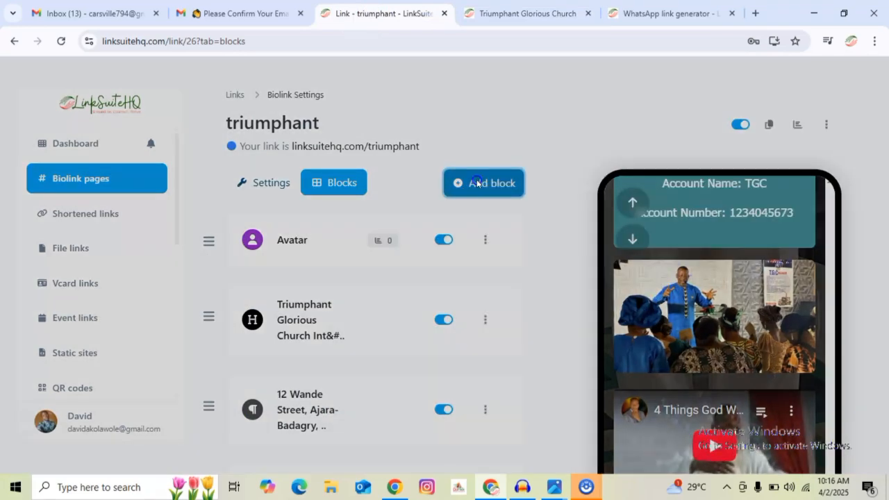
scroll(503, 220, down, 3)
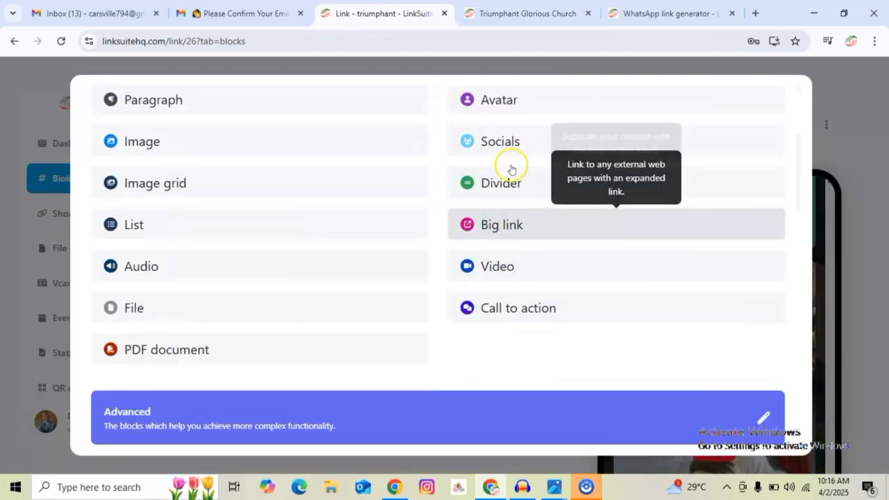
click(489, 142)
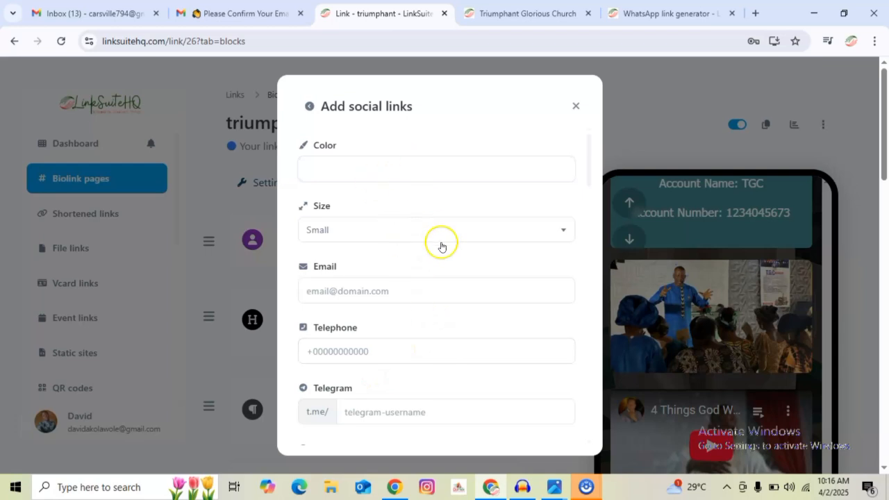
Review the available social link fields of the new block and set the icon size to Large.
scroll(436, 250, down, 8)
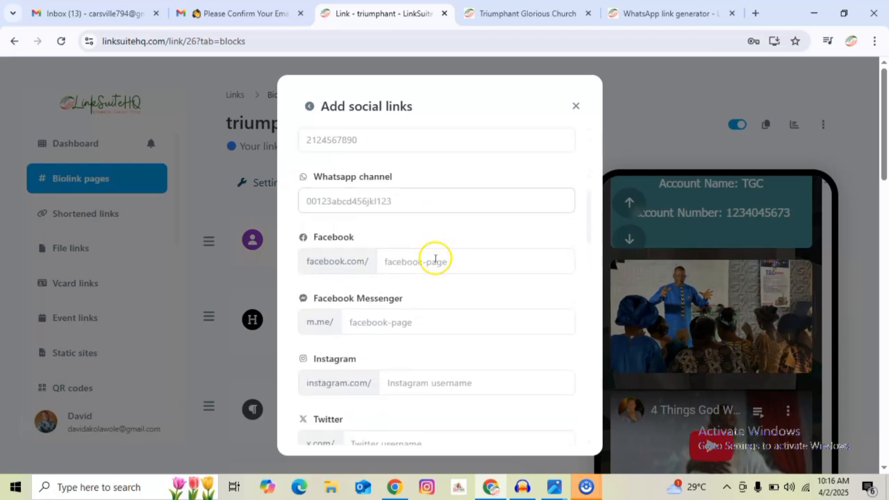
scroll(435, 260, down, 10)
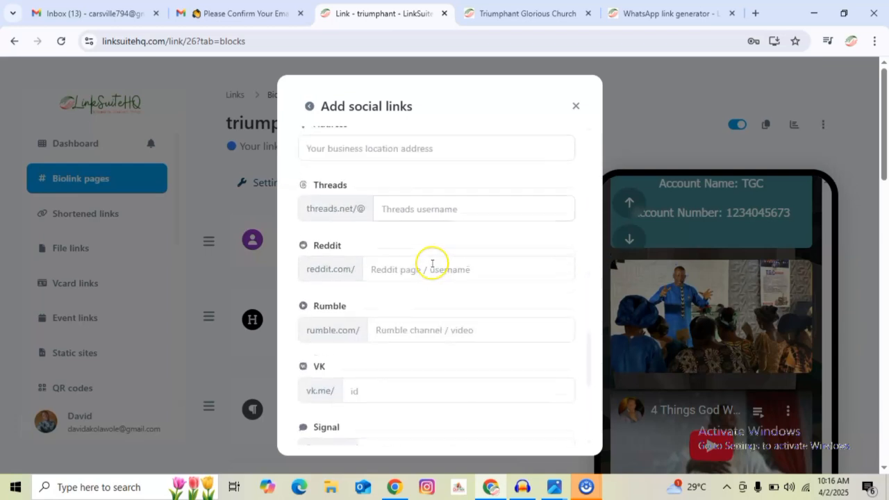
scroll(430, 268, down, 2)
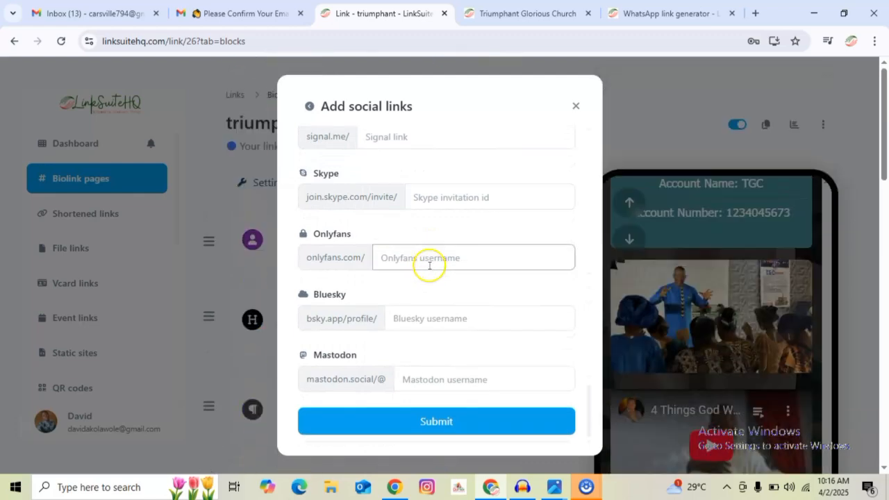
scroll(392, 212, up, 15)
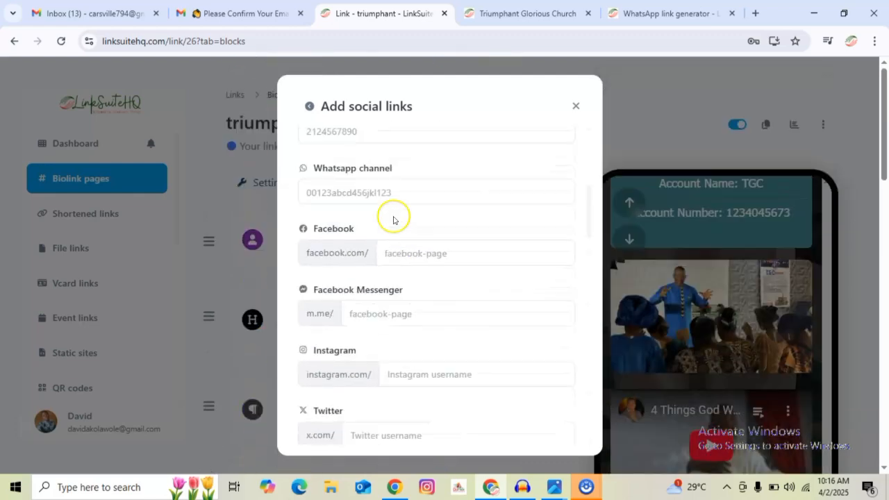
scroll(394, 218, up, 5)
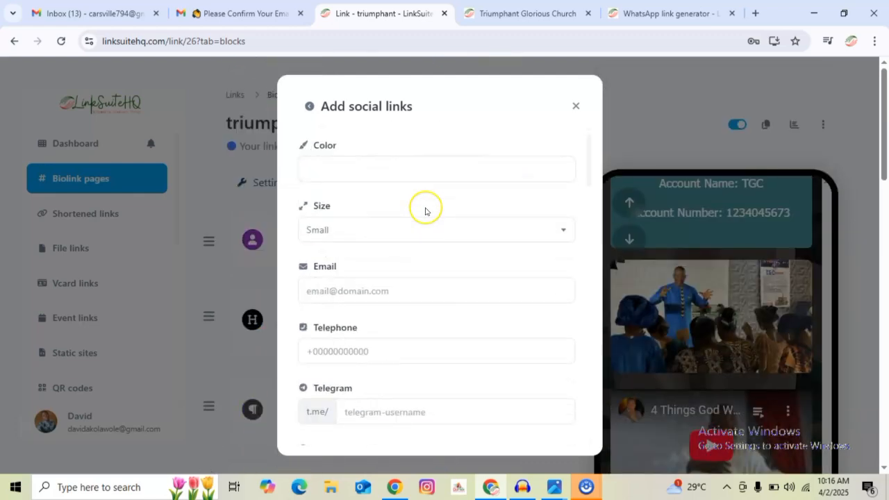
click(420, 231)
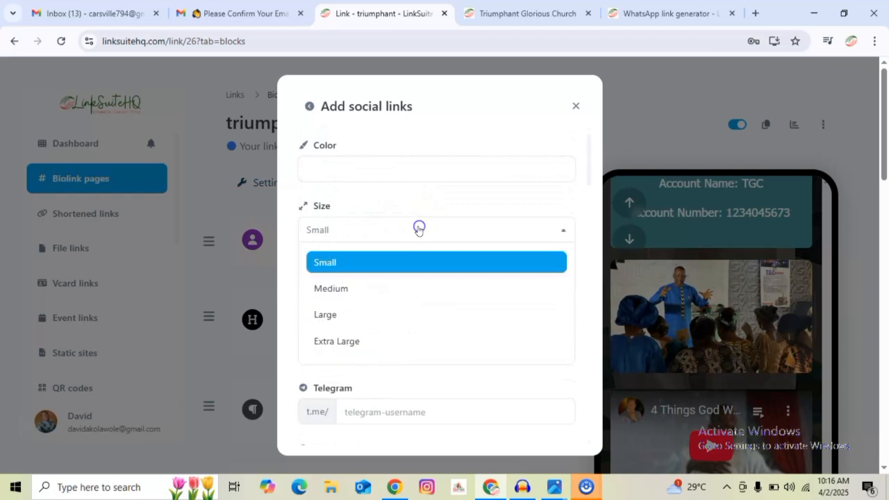
click(330, 317)
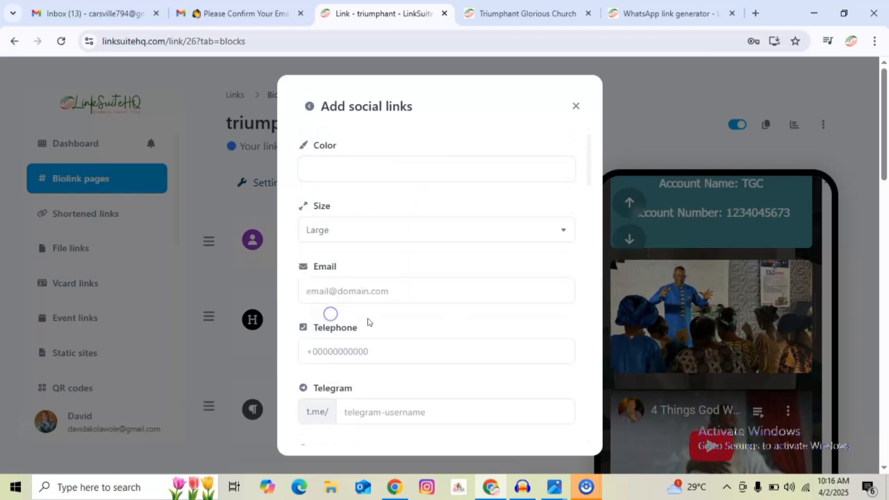
Fill in the Whatsapp field of the social links with the saved wa.me contact link.
scroll(590, 283, down, 4)
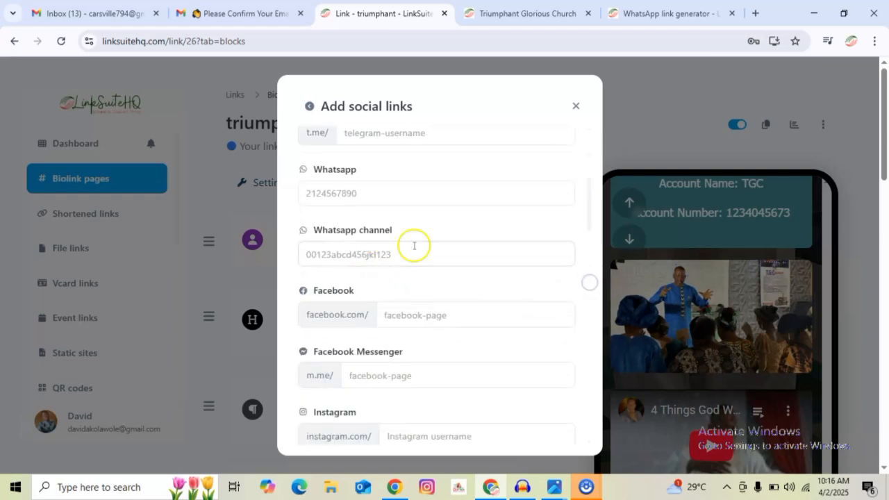
click(373, 193)
click(424, 228)
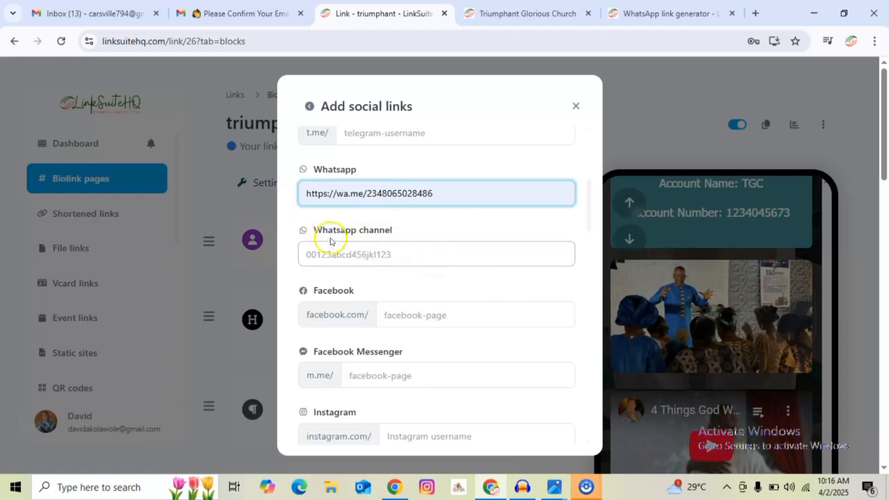
Enter "Insuitehq" as the Facebook page and as the Instagram username in the social links.
scroll(418, 257, down, 1)
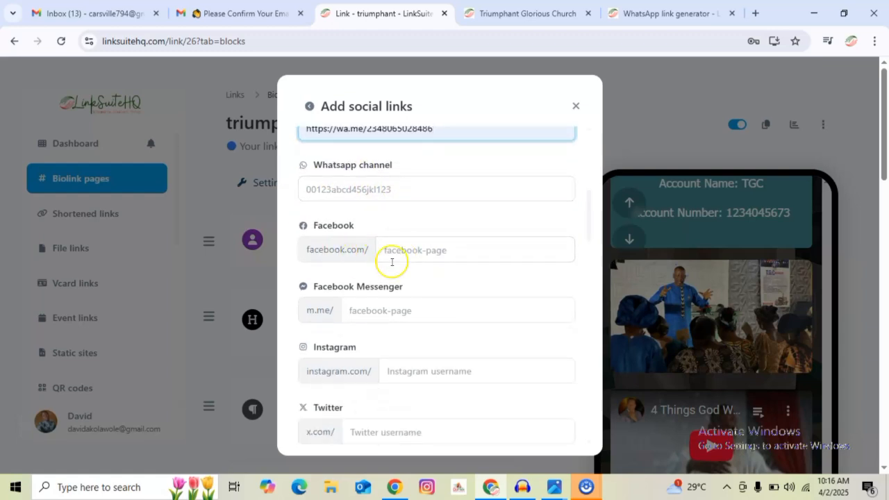
click(399, 251)
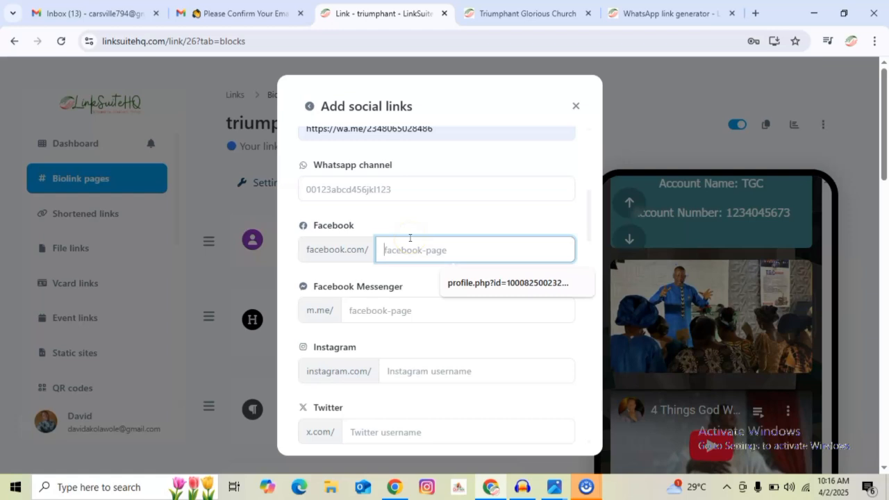
text(()
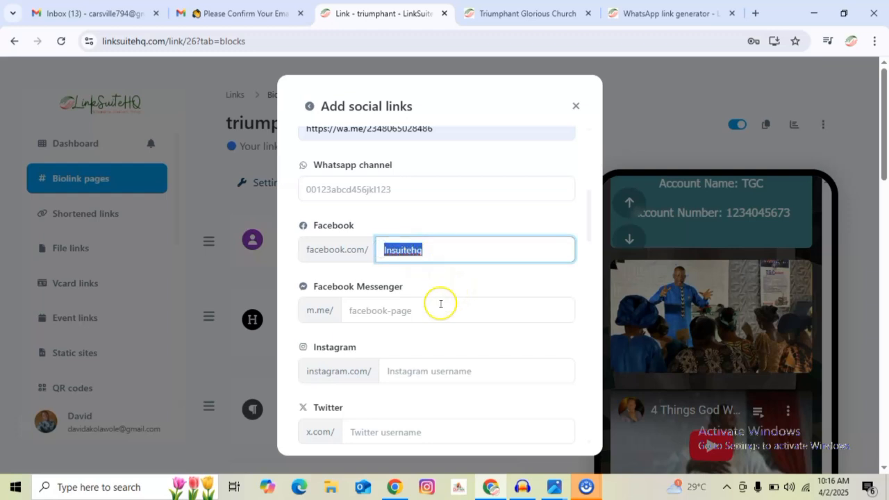
scroll(440, 301, down, 1)
click(419, 307)
text(Insuitehq)
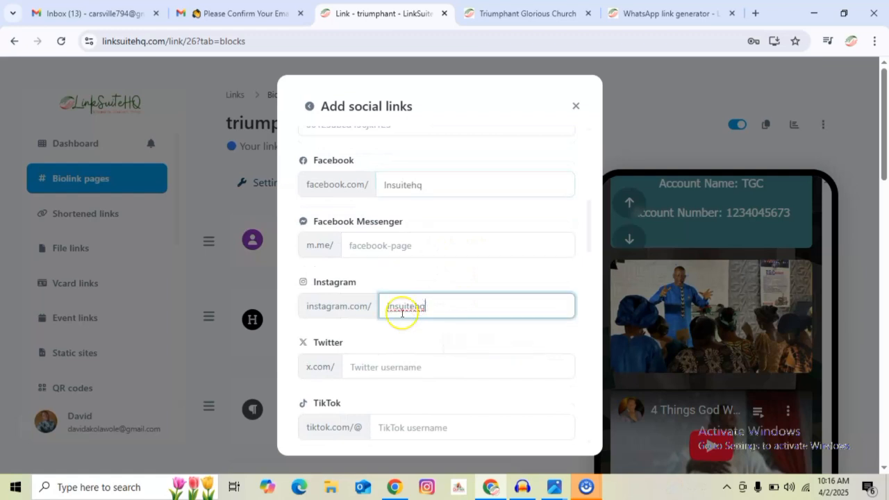
Enter "Insuitehq" as the Twitter username and as the TikTok username in the social links.
click(403, 366)
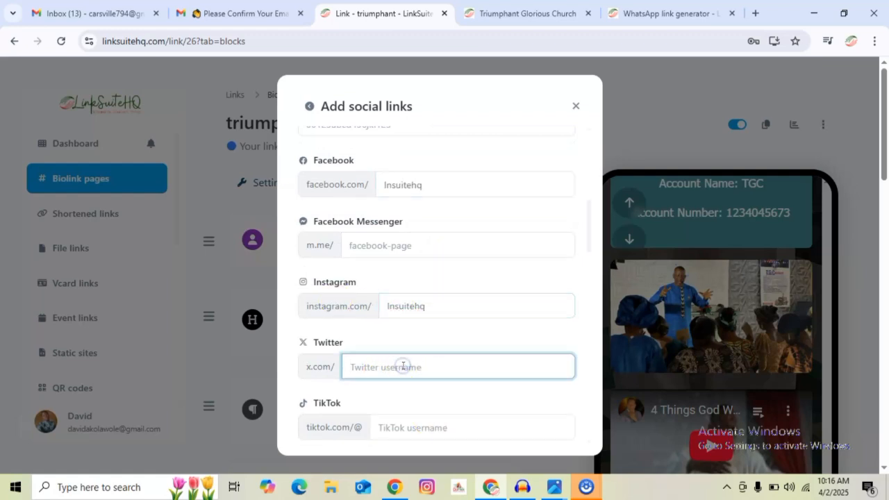
text(Insuitehq)
scroll(437, 369, down, 2)
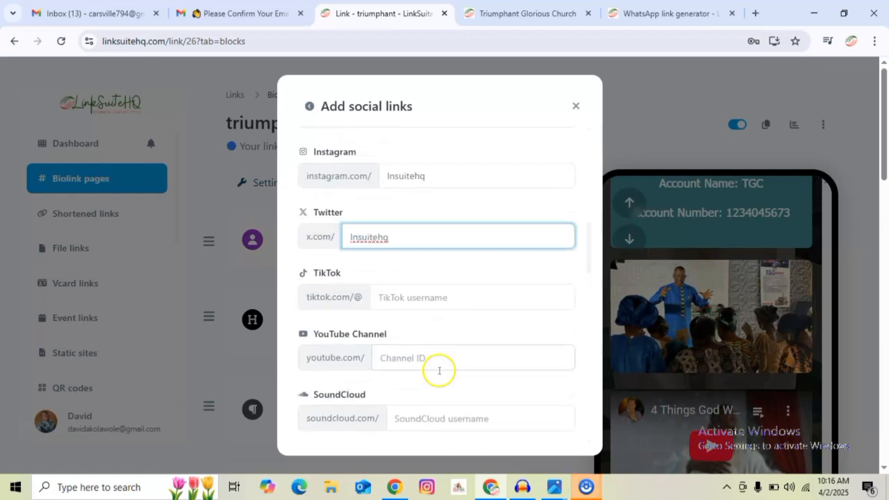
click(402, 297)
text(Insuitehq)
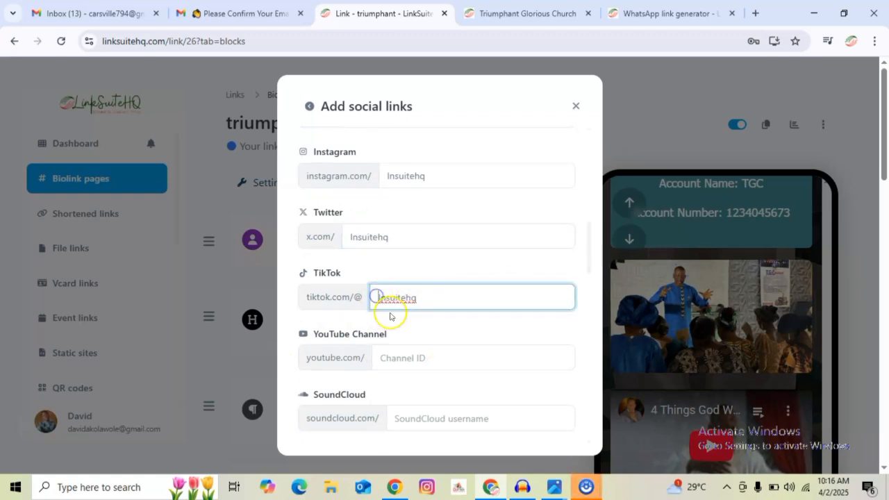
scroll(452, 355, down, 1)
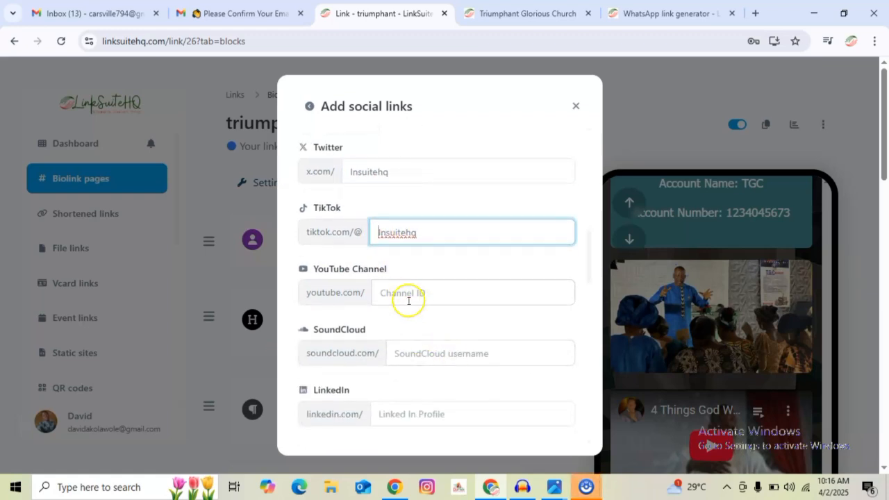
click(409, 293)
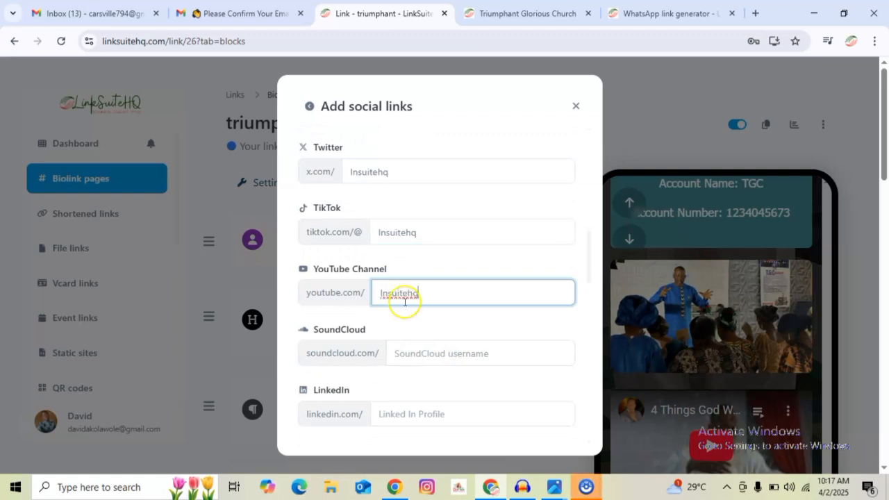
click(397, 309)
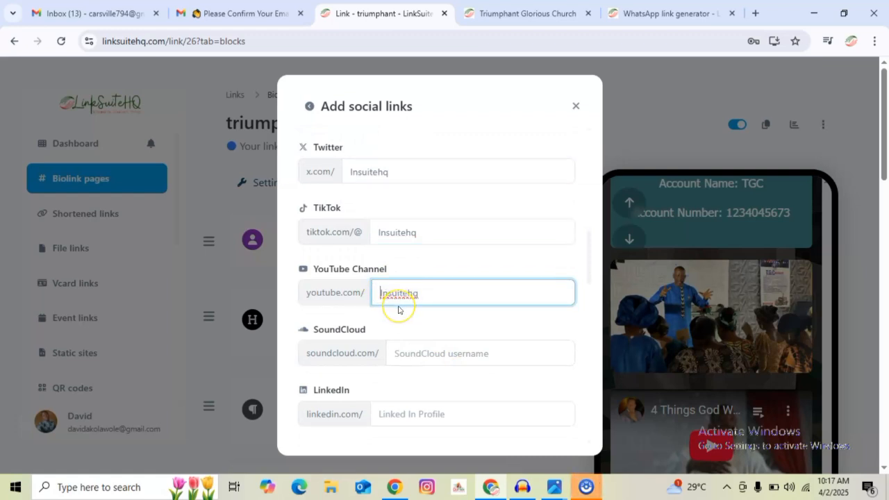
click(425, 321)
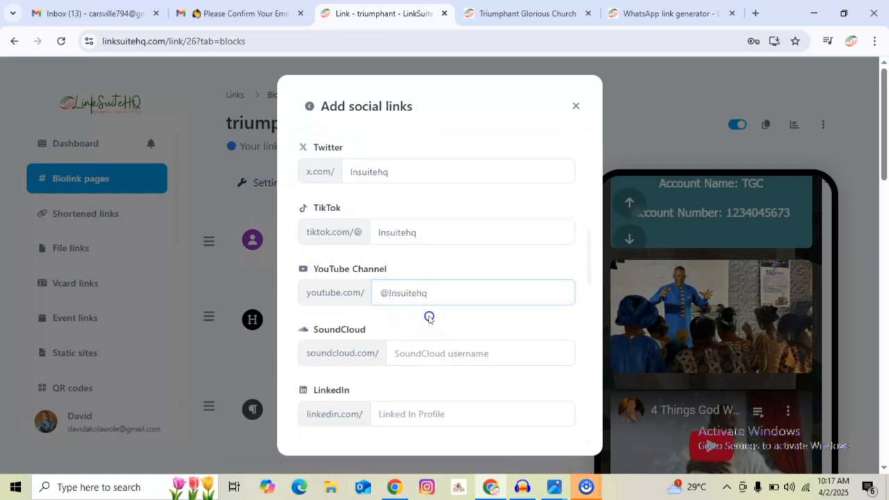
Fill in the Address field of the social links with the saved business location address and review the form's other fields.
scroll(404, 379, down, 1)
scroll(423, 317, down, 2)
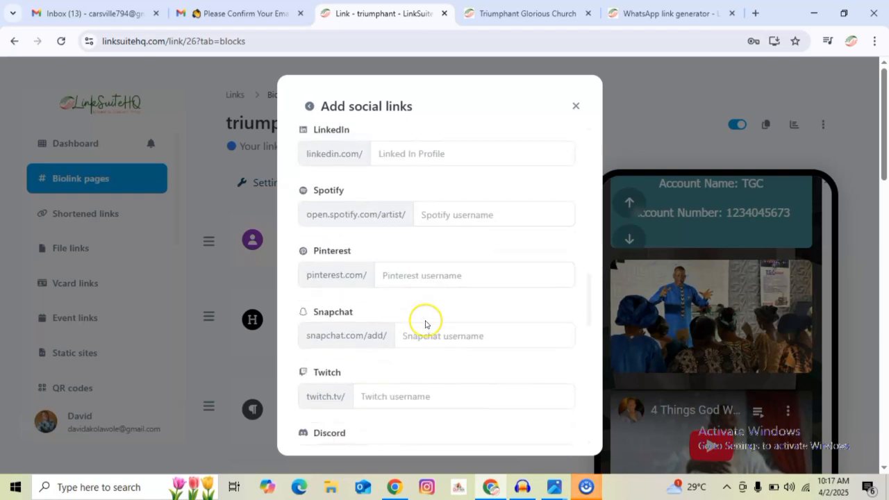
click(427, 320)
scroll(426, 321, down, 3)
click(427, 323)
scroll(427, 321, down, 2)
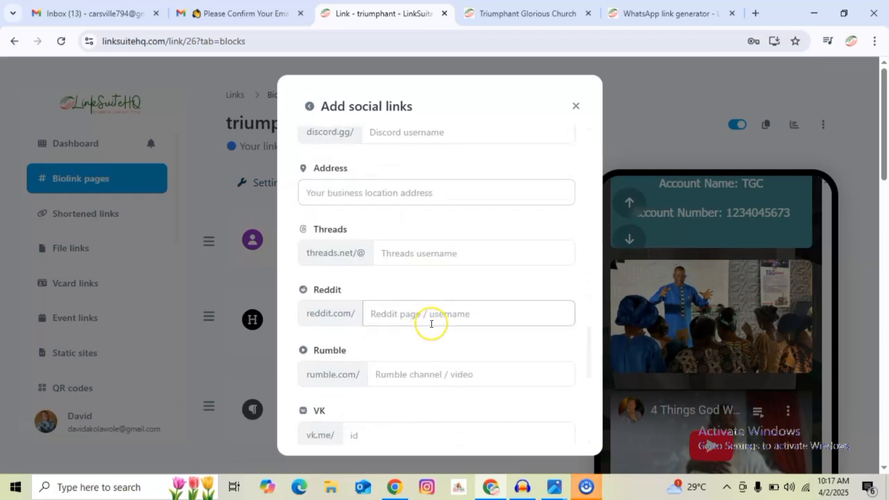
click(386, 195)
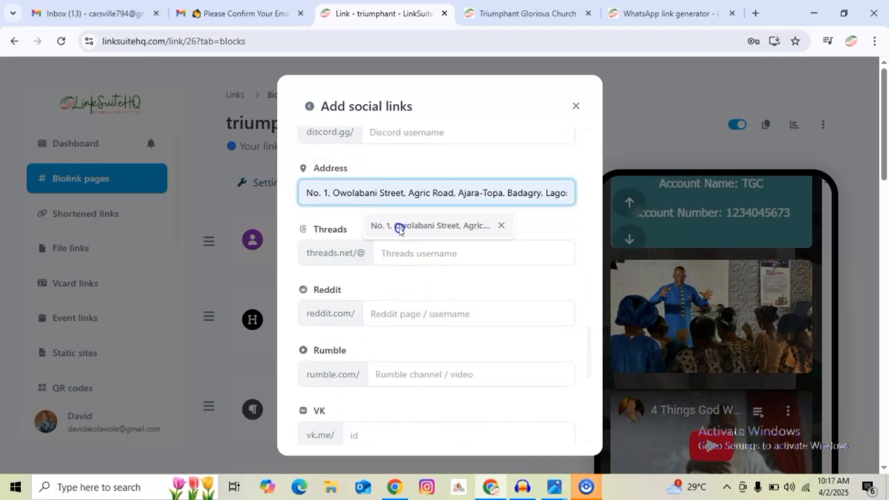
click(397, 224)
scroll(403, 293, down, 1)
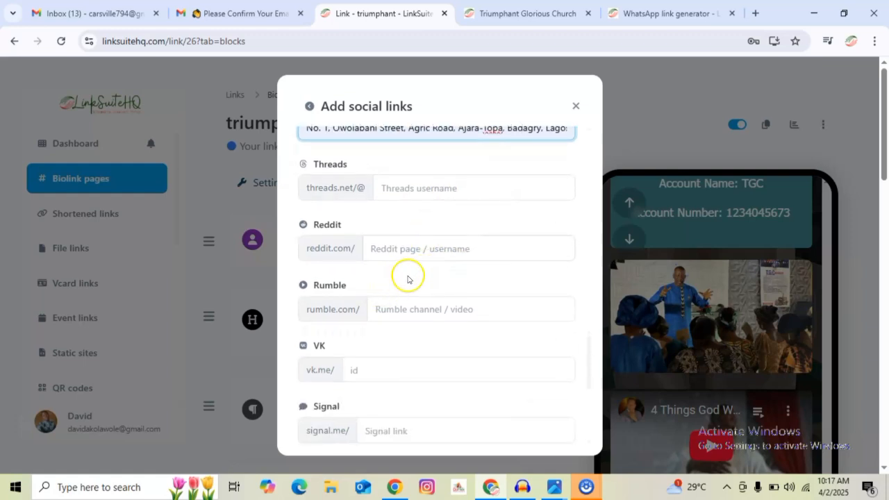
scroll(408, 279, down, 5)
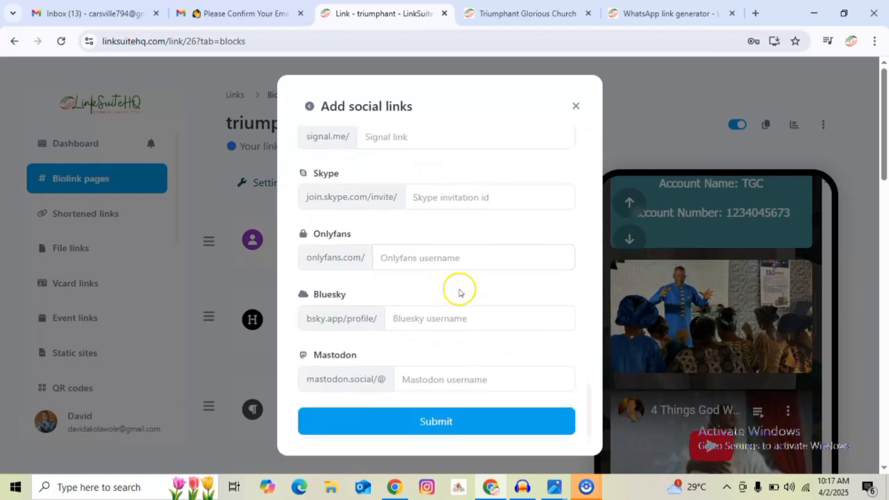
scroll(474, 327, up, 8)
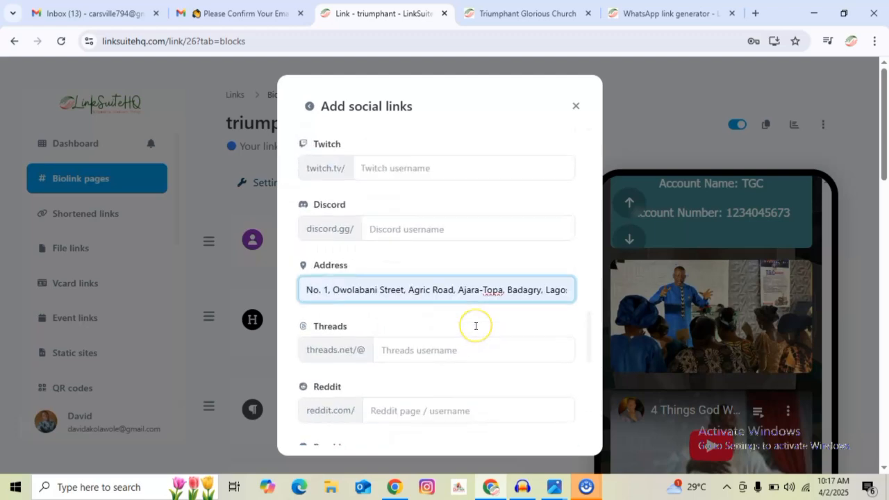
scroll(476, 326, up, 4)
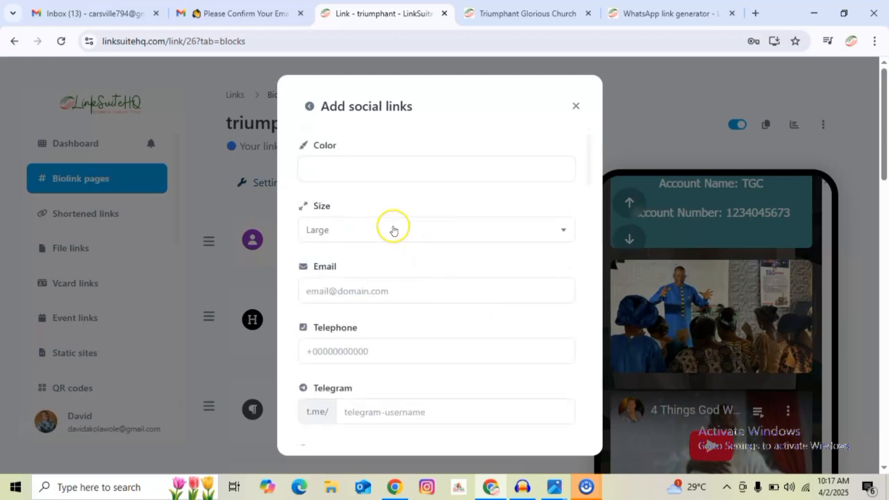
Fill in the Email and Telephone fields of the social links with the saved contact email and phone number.
click(381, 292)
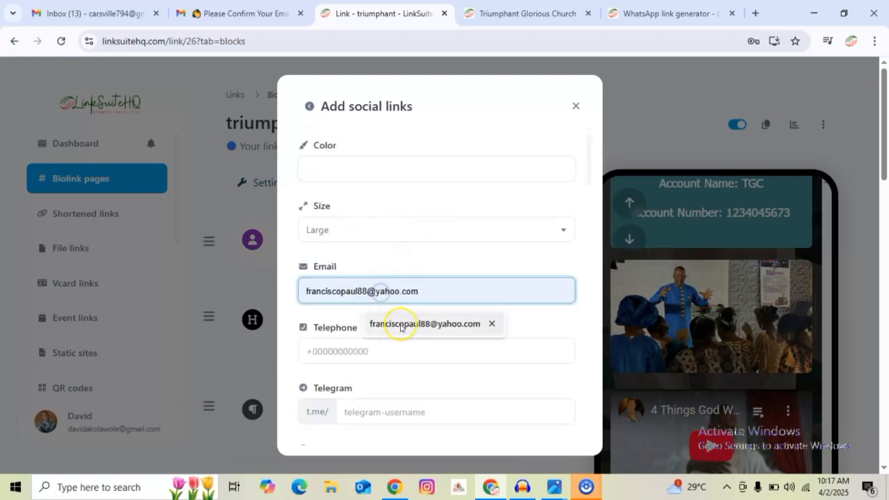
click(399, 321)
click(380, 350)
click(417, 384)
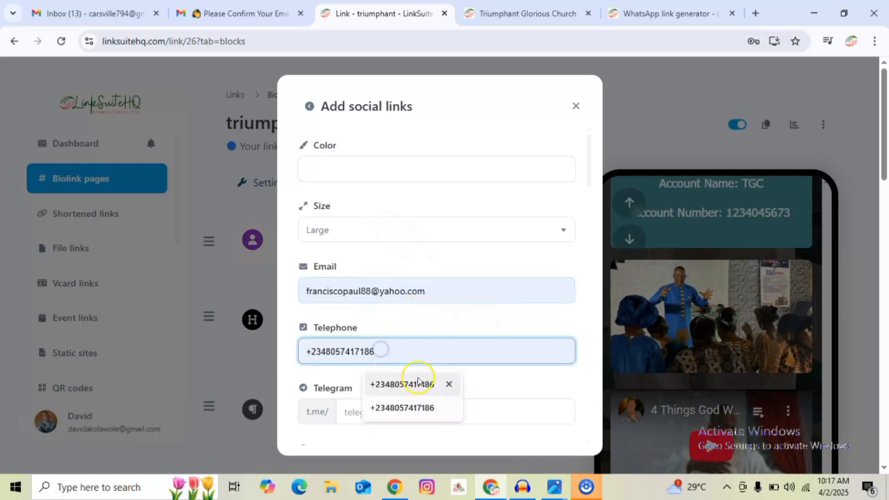
Check the remaining social link entries and submit the form to add the Socials block.
scroll(429, 365, down, 2)
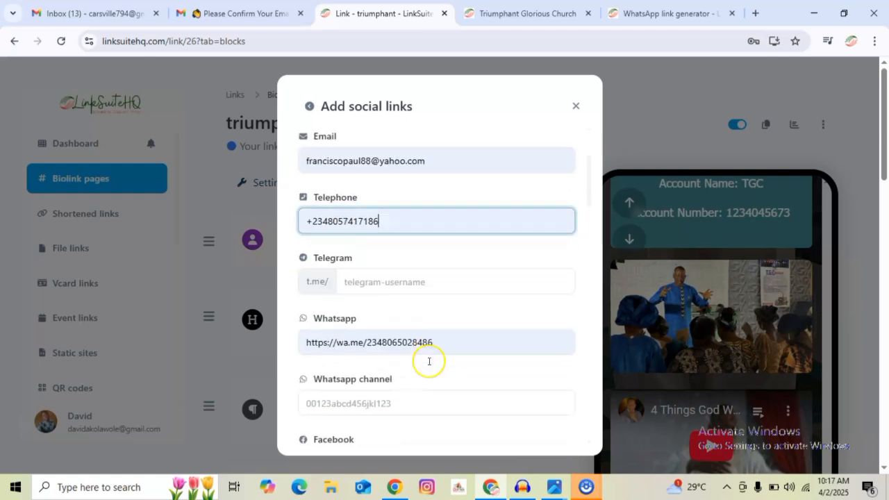
scroll(447, 299, down, 4)
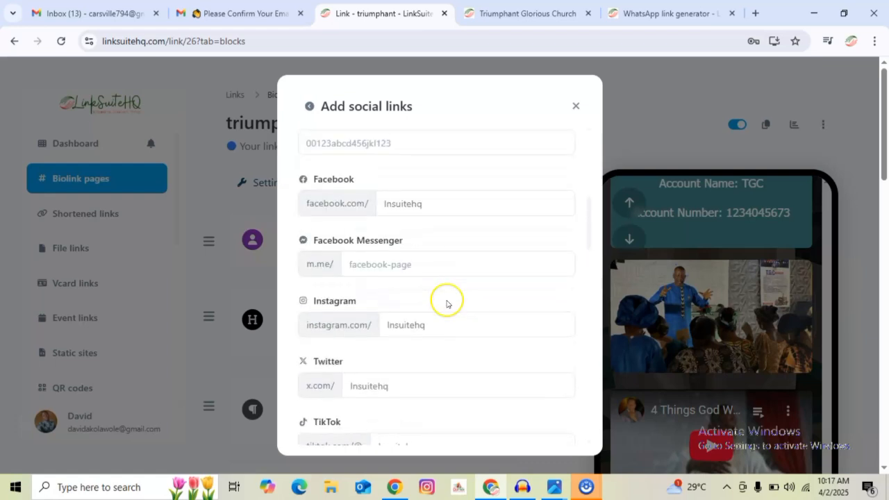
scroll(445, 298, up, 4)
scroll(479, 323, down, 7)
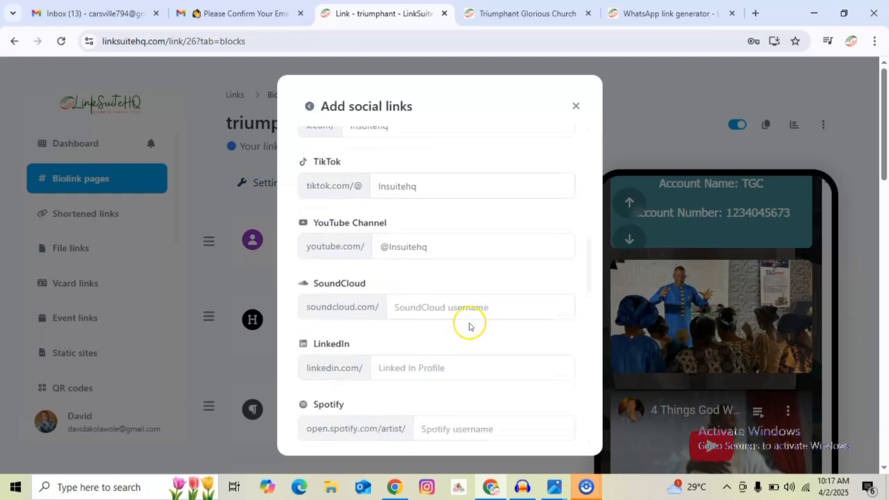
scroll(466, 323, down, 15)
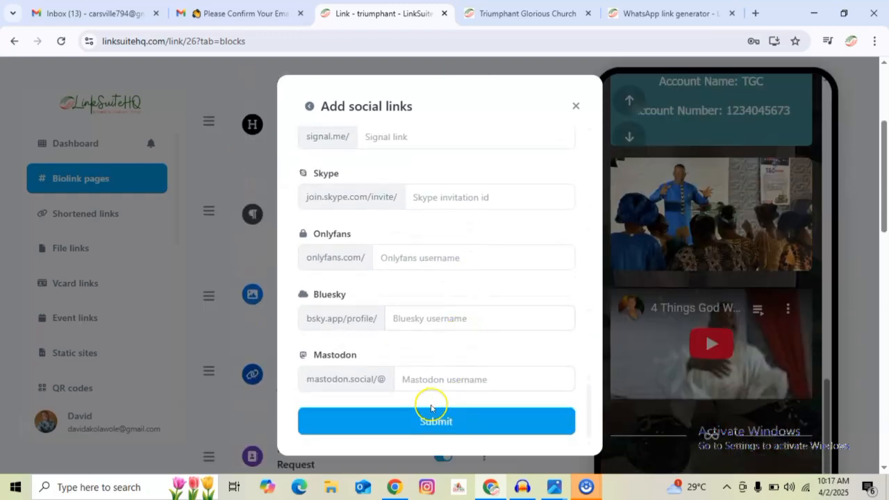
click(432, 420)
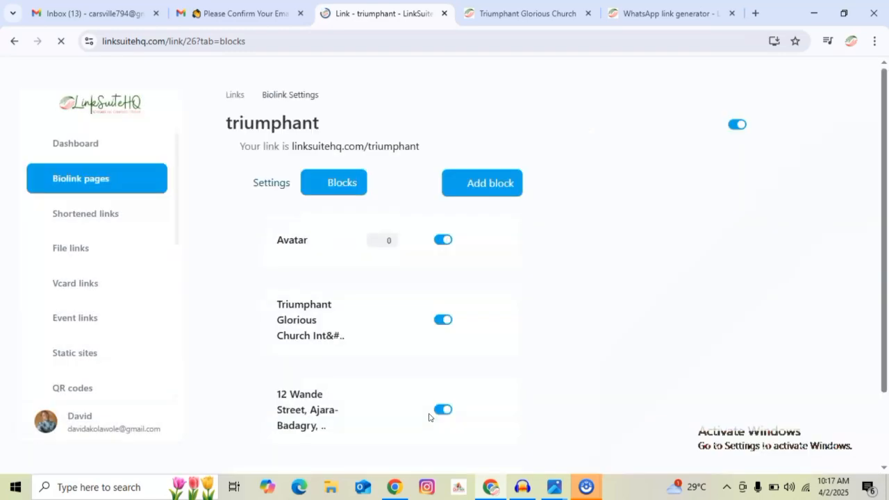
Examine the block list and phone preview of the triumphant page from the avatar down to the Follow Us social icons.
scroll(747, 314, down, 10)
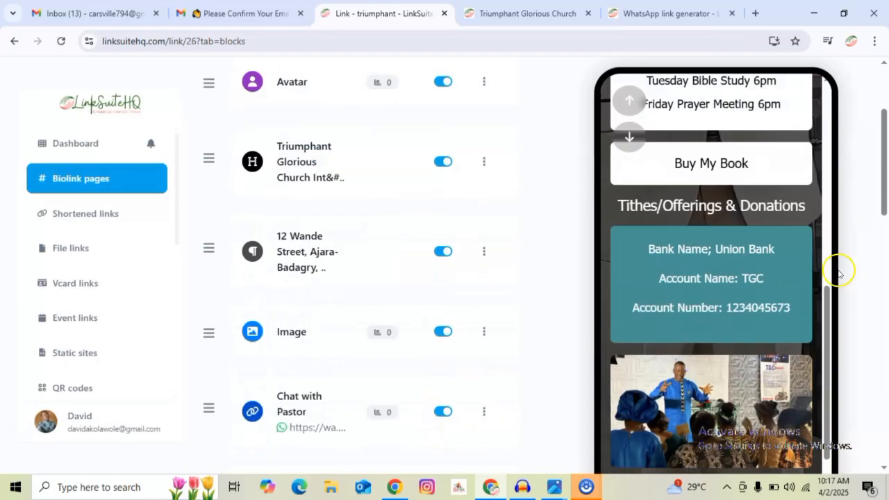
scroll(817, 347, down, 8)
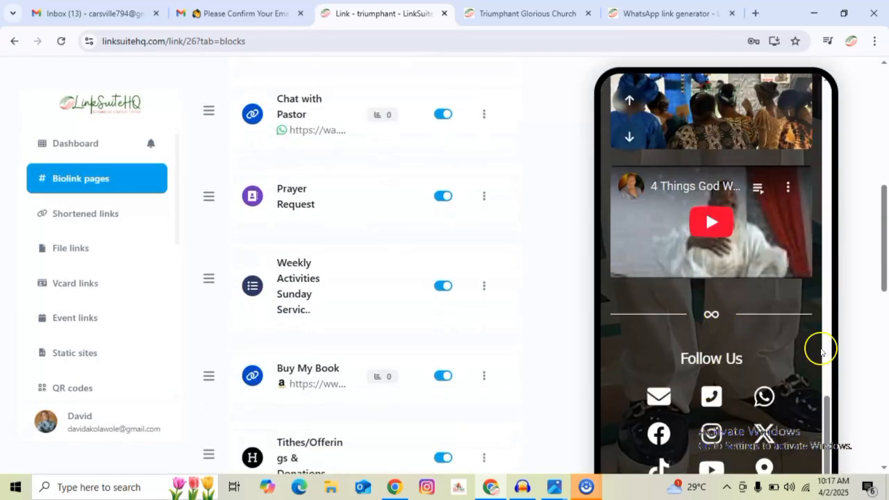
scroll(792, 347, up, 2)
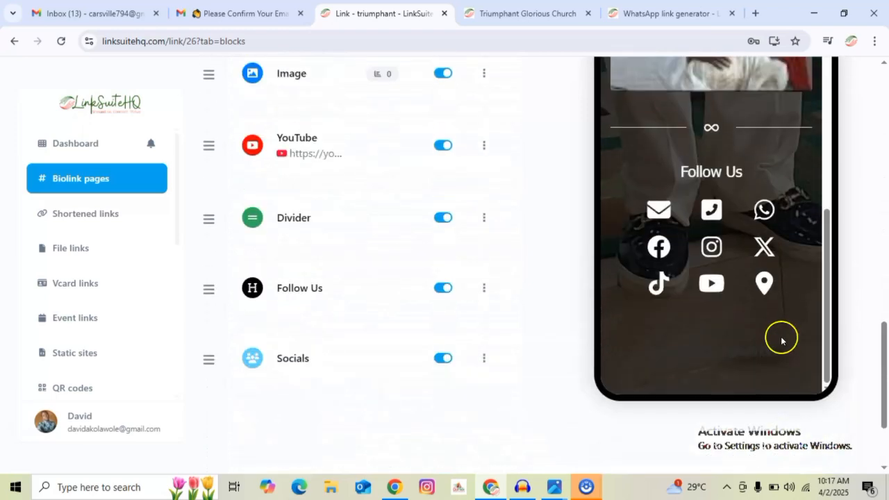
scroll(783, 338, up, 1)
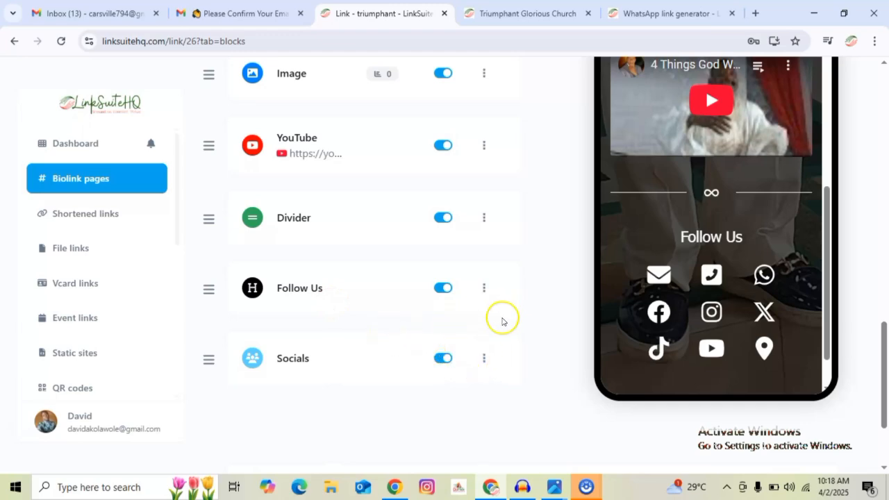
scroll(715, 299, up, 10)
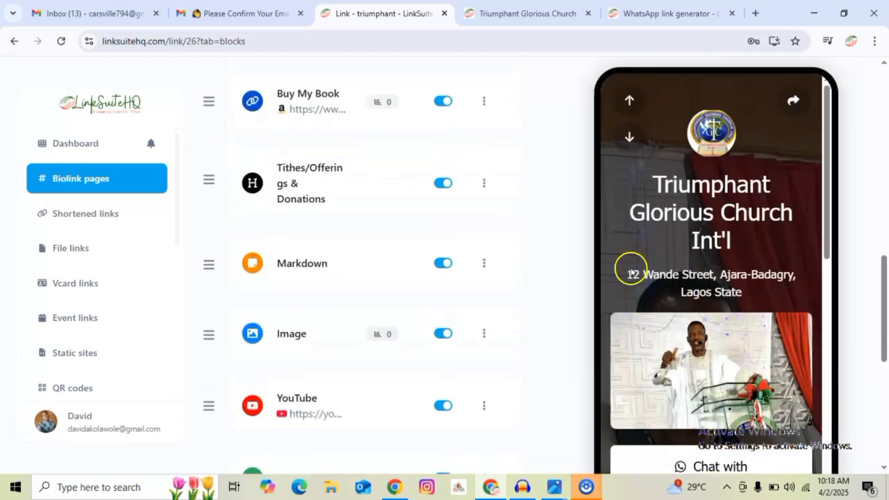
scroll(500, 278, down, 3)
scroll(513, 288, down, 3)
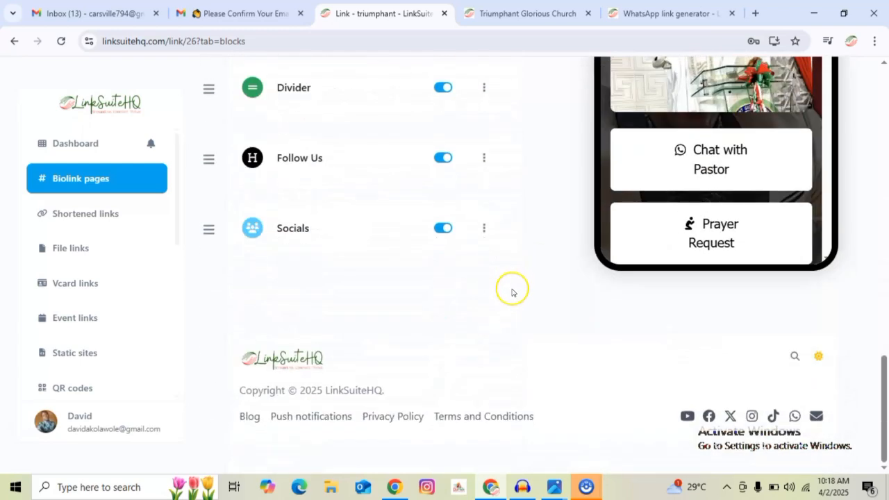
scroll(713, 167, down, 9)
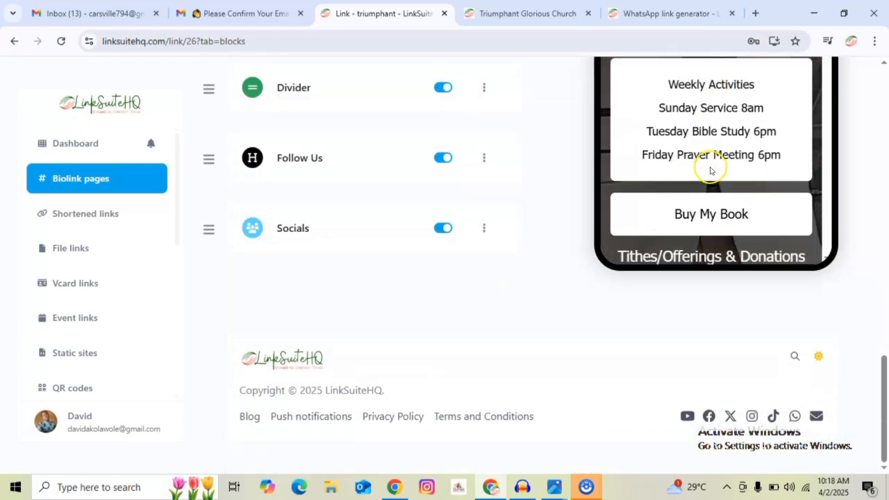
scroll(710, 169, down, 10)
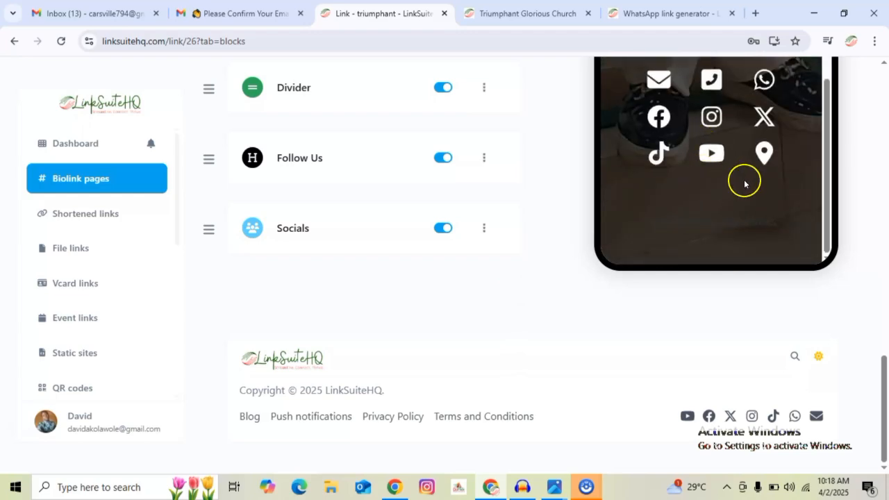
scroll(505, 288, up, 5)
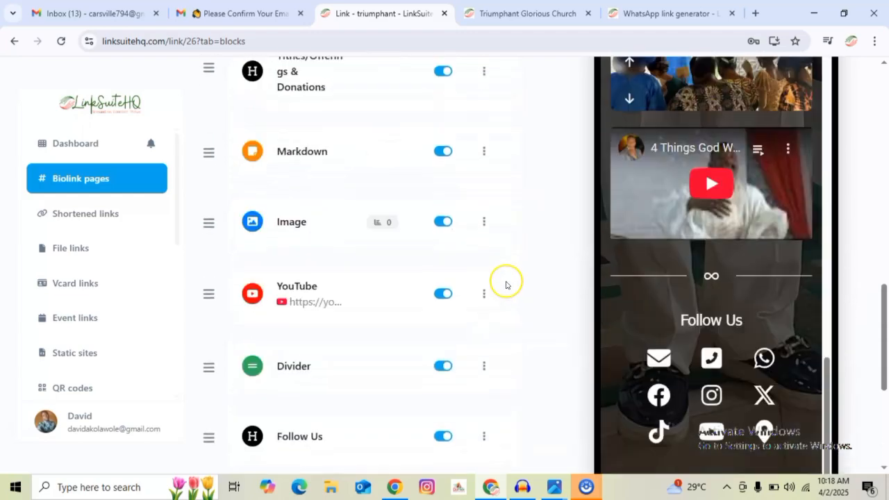
scroll(505, 282, up, 12)
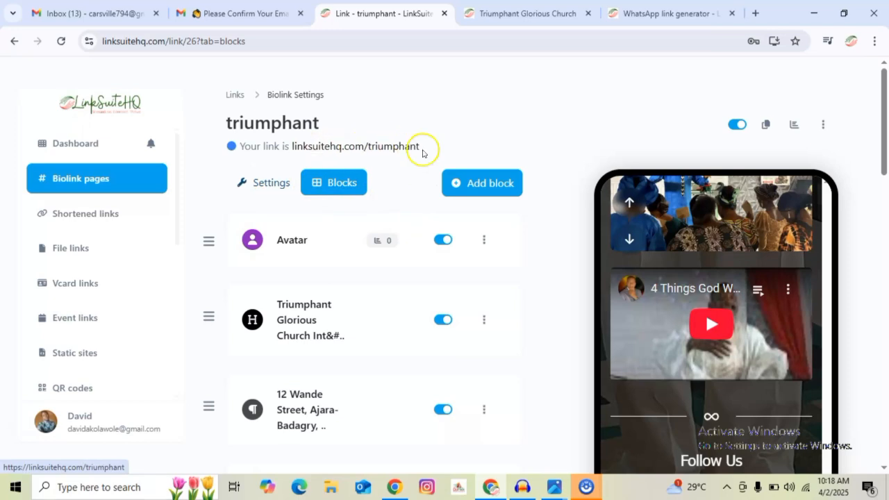
Copy the biolink page's URL and open linksuitehq.com/triumphant in a new browser tab.
click(767, 125)
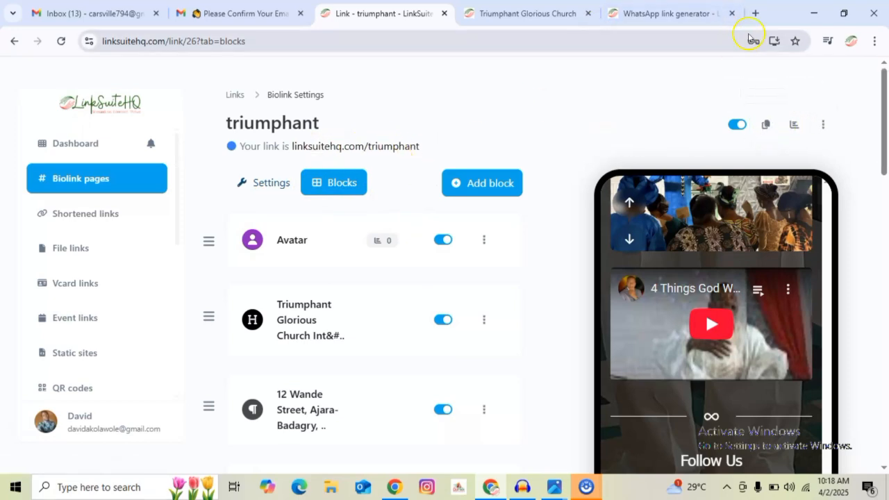
click(755, 13)
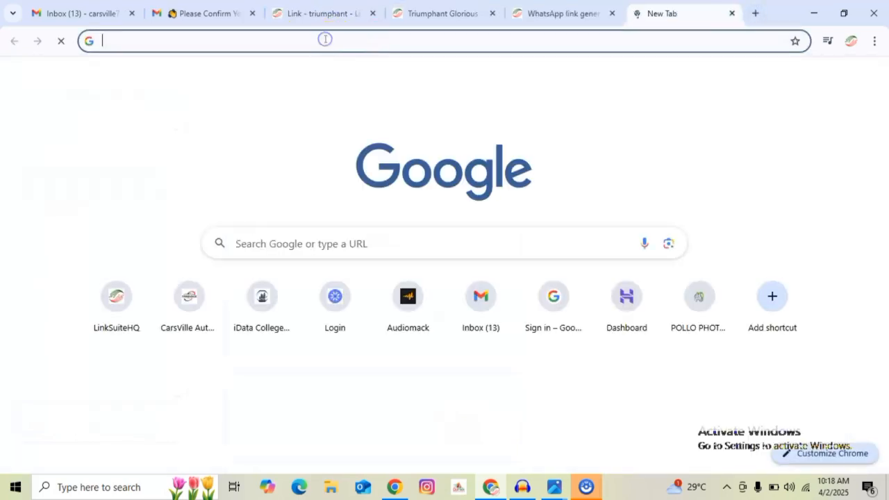
key(ctrl+v)
key(Return)
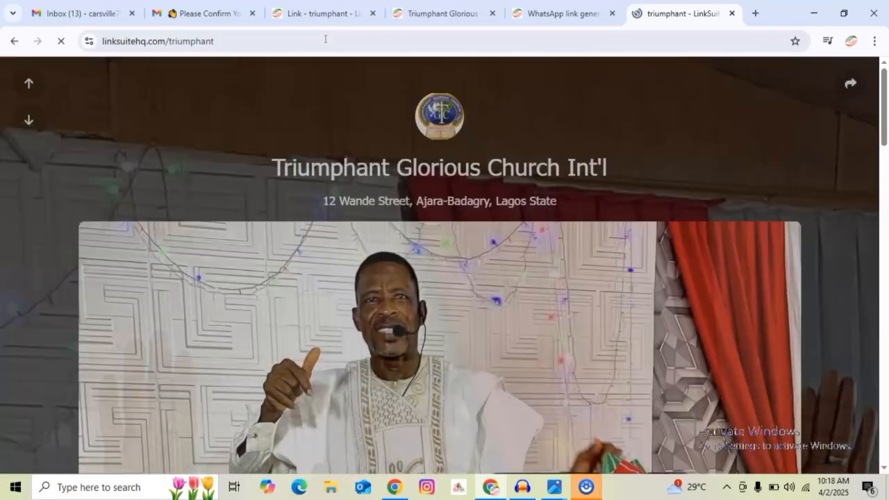
Look through the published triumphant page, from the church header to the Follow Us social icons.
scroll(420, 267, down, 5)
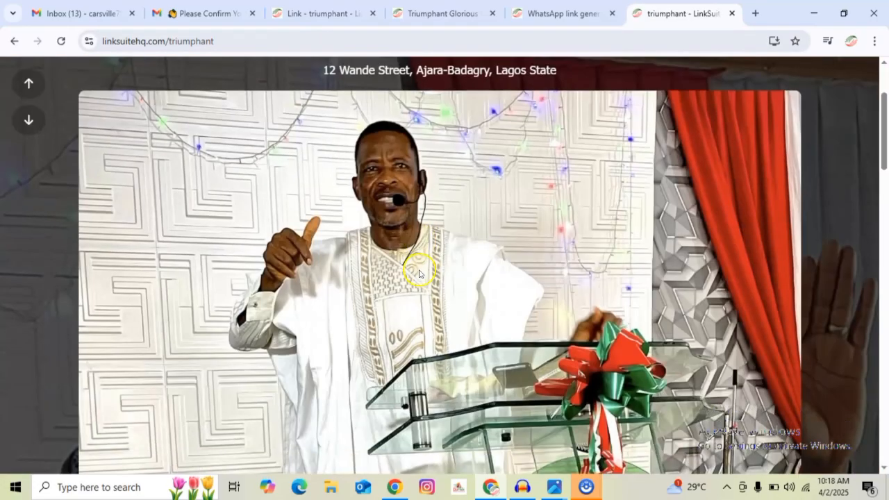
scroll(424, 275, down, 2)
scroll(424, 274, down, 2)
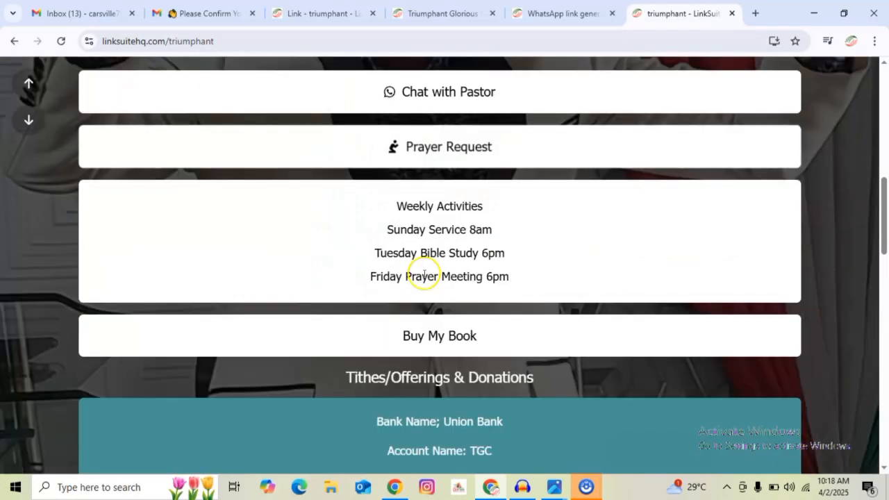
scroll(461, 284, down, 5)
scroll(439, 277, down, 10)
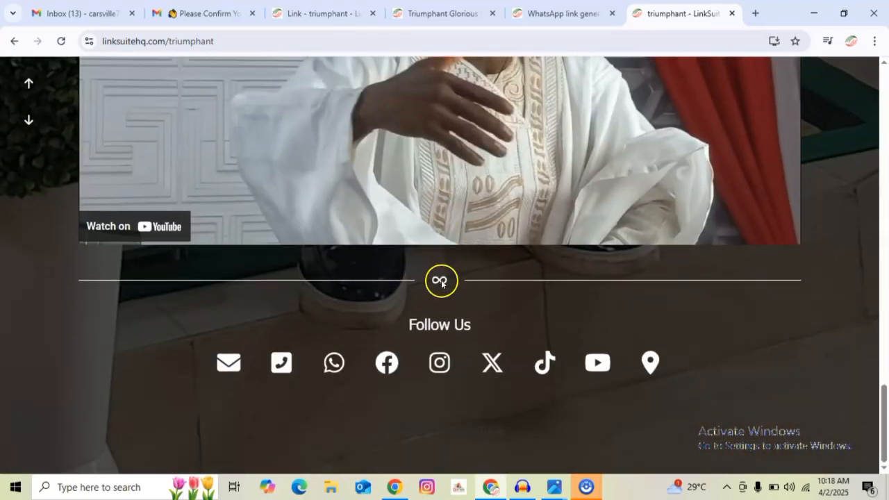
scroll(442, 280, up, 15)
scroll(442, 281, up, 5)
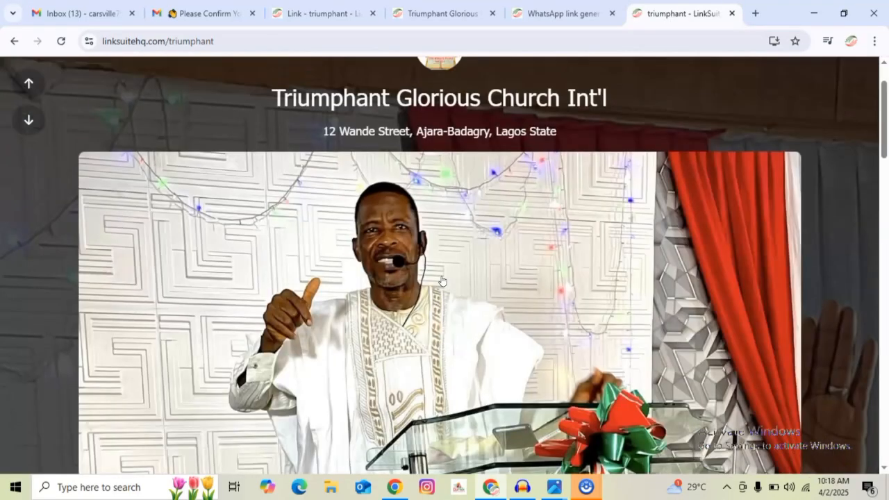
scroll(440, 280, down, 10)
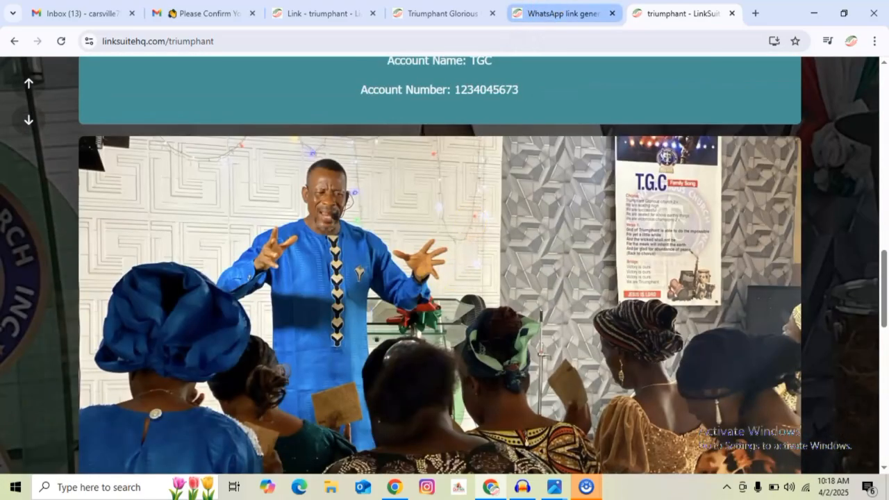
Compare the model page linksuitehq.com/tgc with the published triumphant page, viewing both up to their headers.
click(546, 12)
click(448, 7)
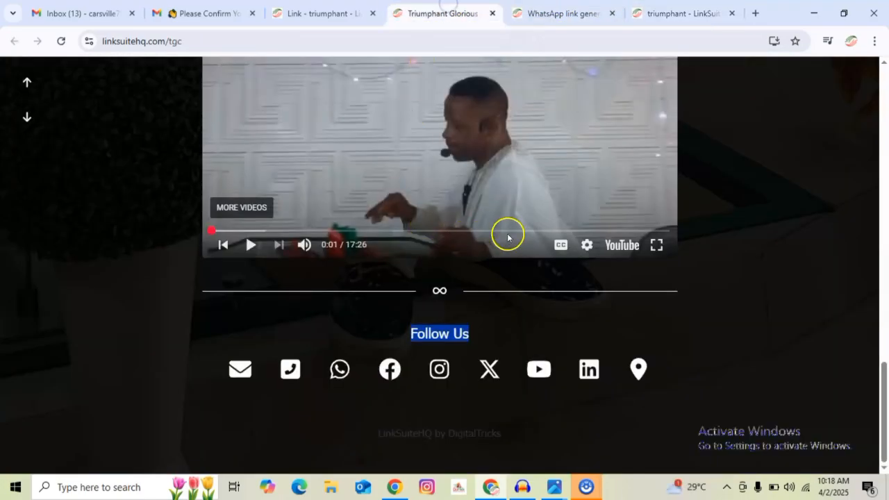
scroll(508, 238, up, 15)
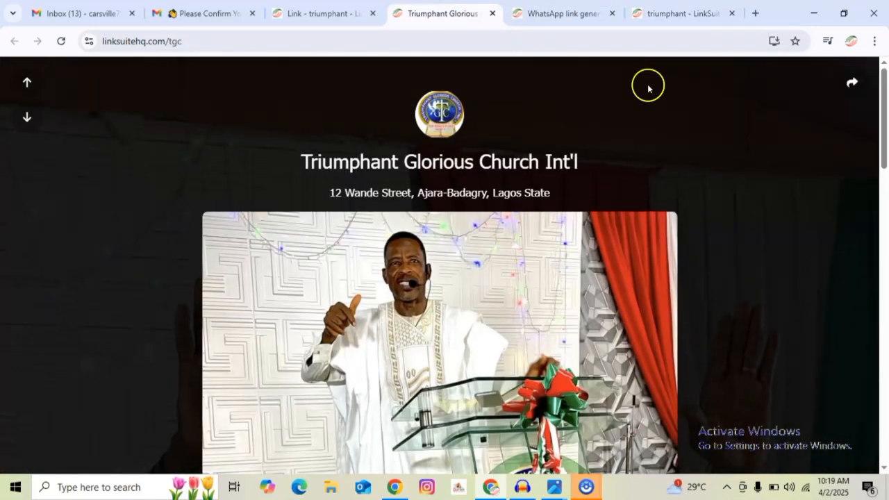
click(692, 8)
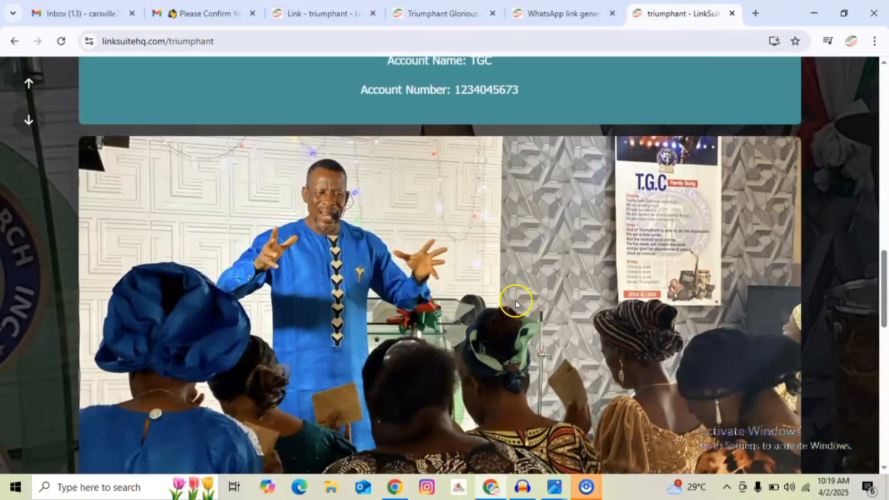
scroll(515, 303, up, 10)
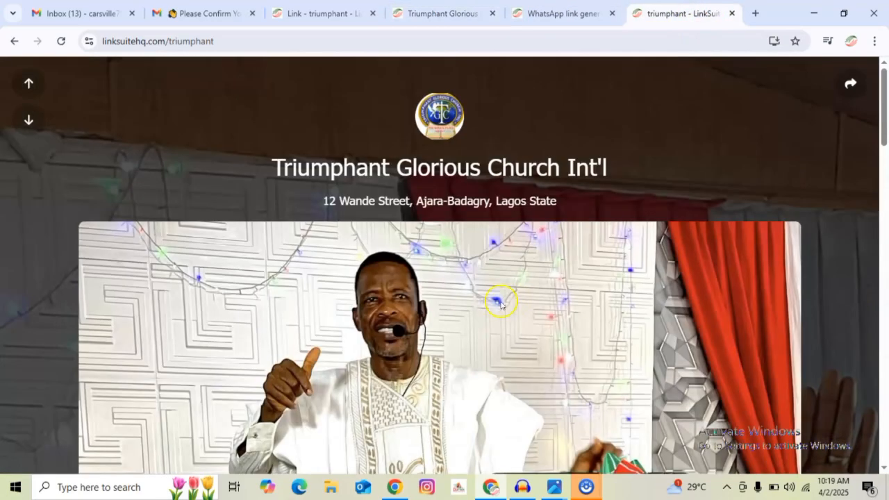
scroll(430, 220, down, 10)
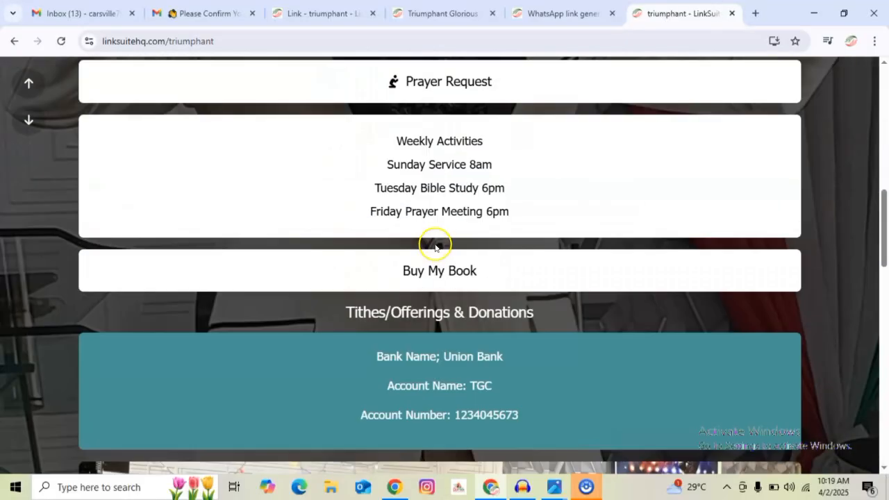
scroll(439, 255, down, 10)
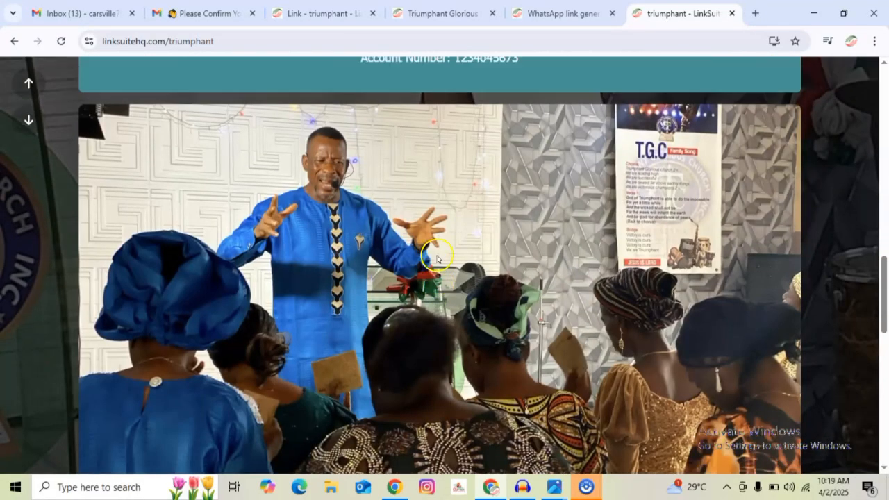
scroll(437, 257, down, 8)
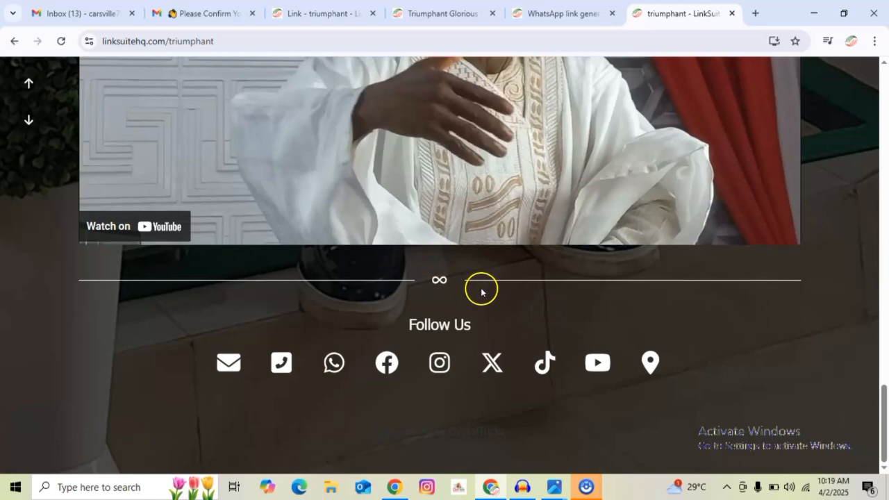
scroll(482, 292, up, 20)
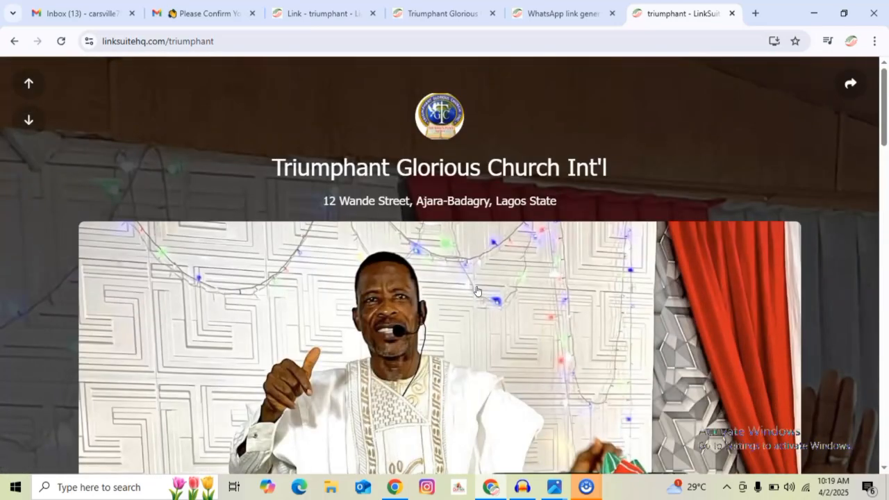
Return to the block editor of the triumphant biolink page and look over the site's other link tools.
click(307, 12)
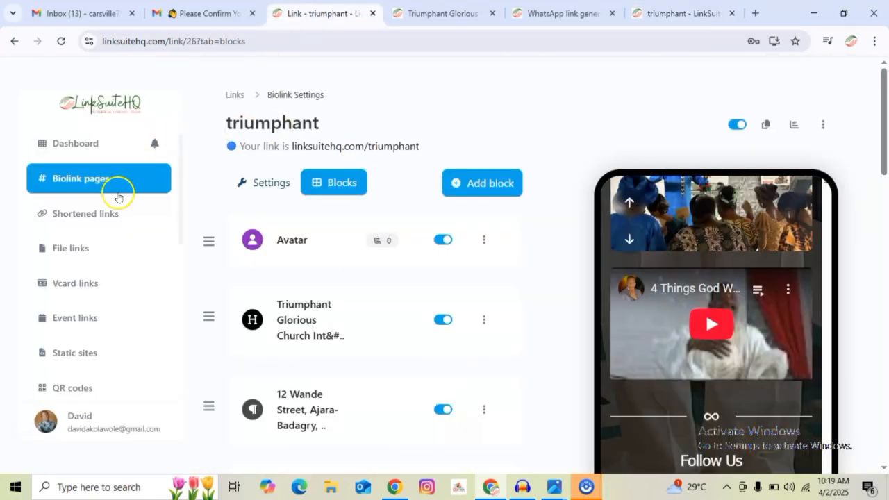
scroll(93, 288, down, 1)
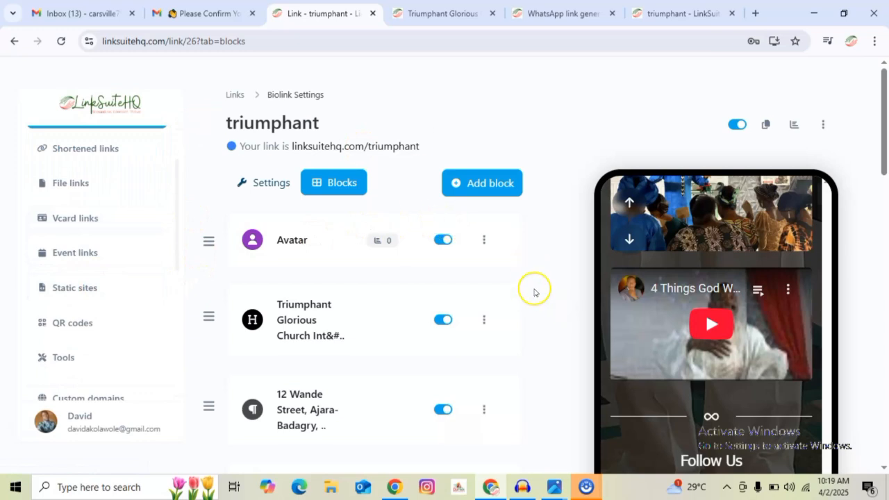
scroll(89, 239, up, 1)
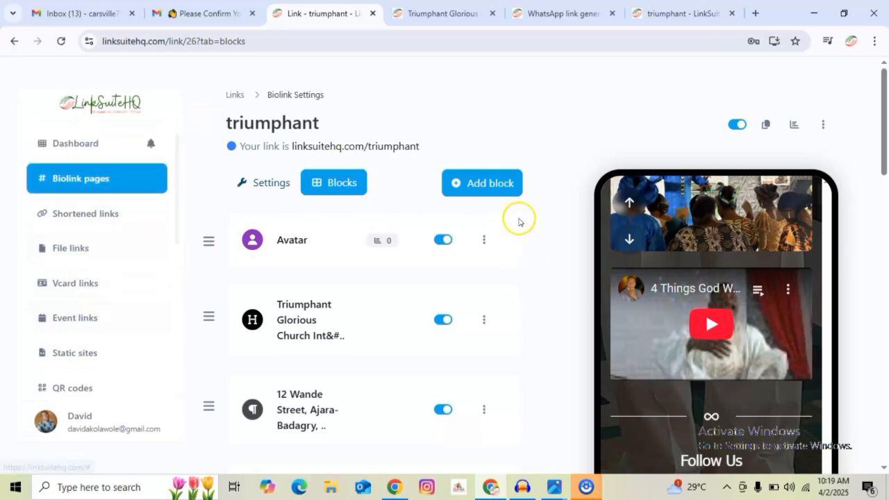